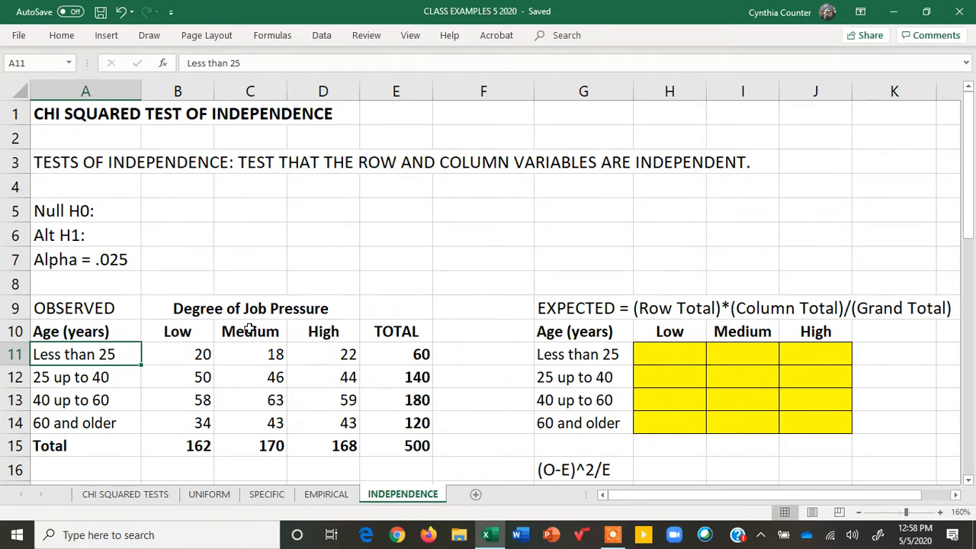
Examine the observed table's column variable, Degree of Job Pressure, and its row variable, Age (years), with the age categories.
click(180, 309)
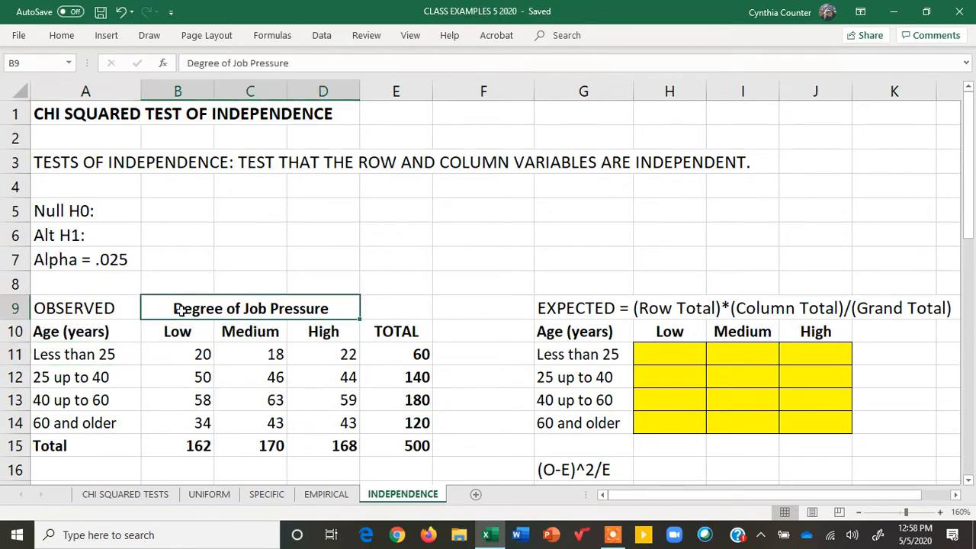
click(80, 334)
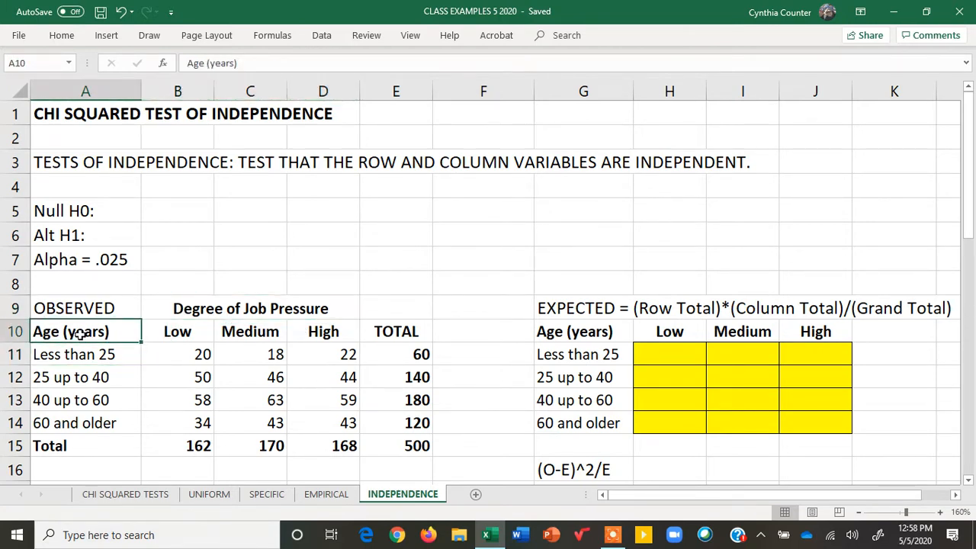
click(191, 308)
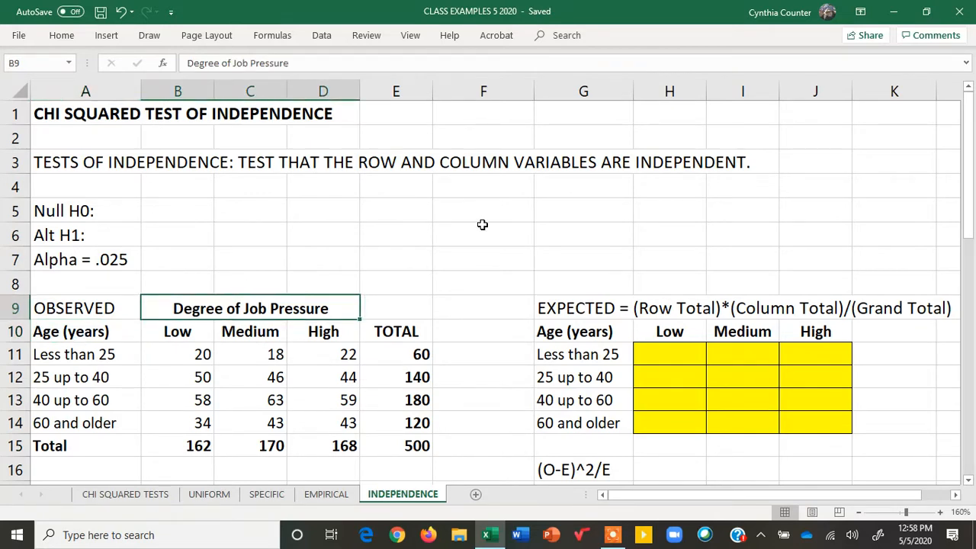
click(107, 330)
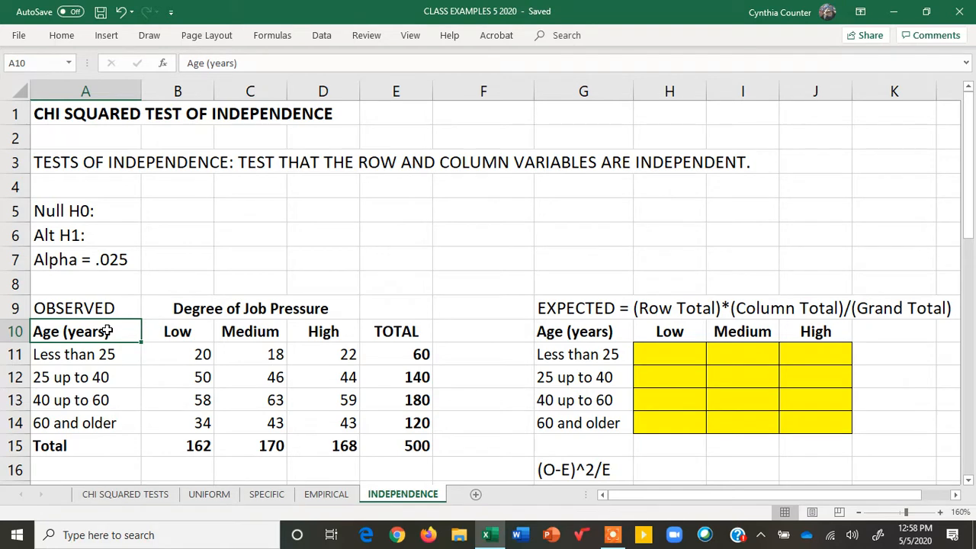
click(175, 309)
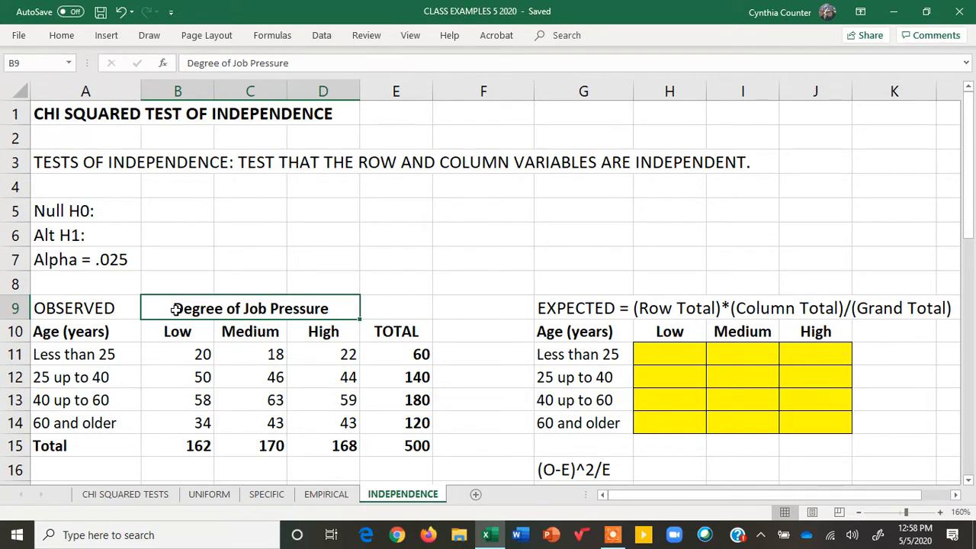
click(94, 353)
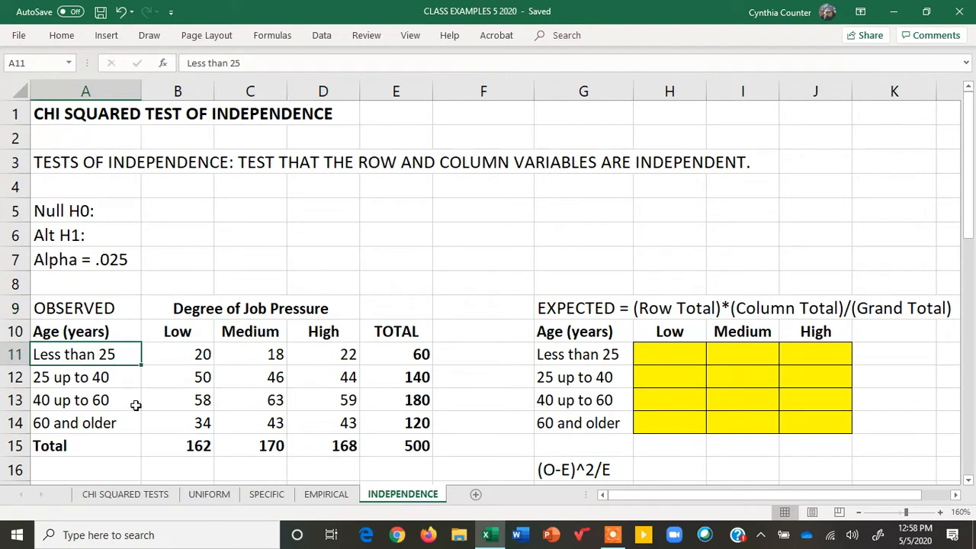
drag(122, 354, 120, 423)
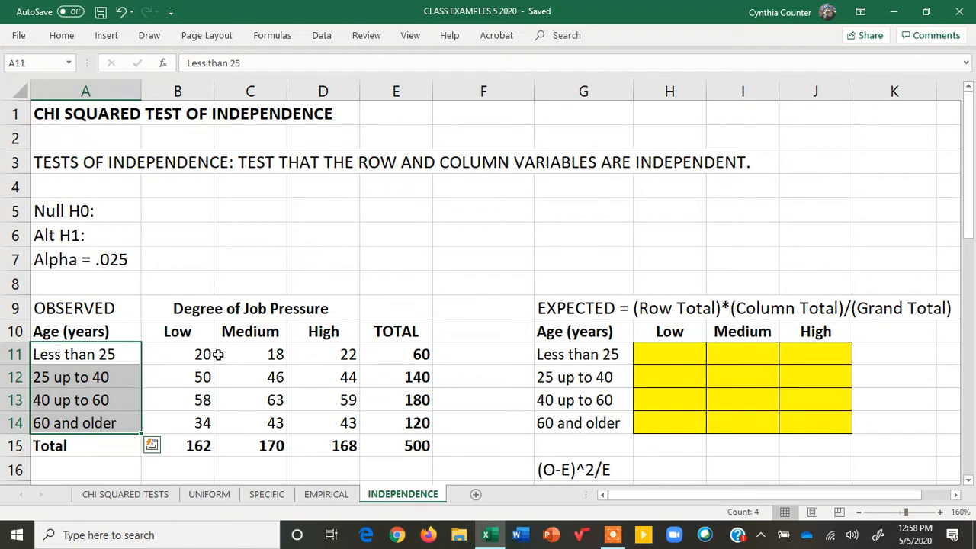
click(192, 314)
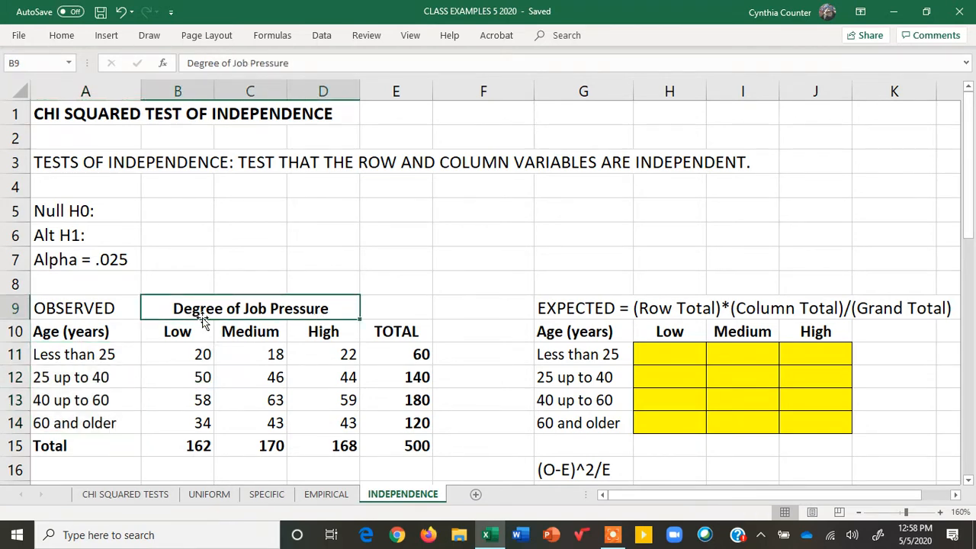
click(91, 332)
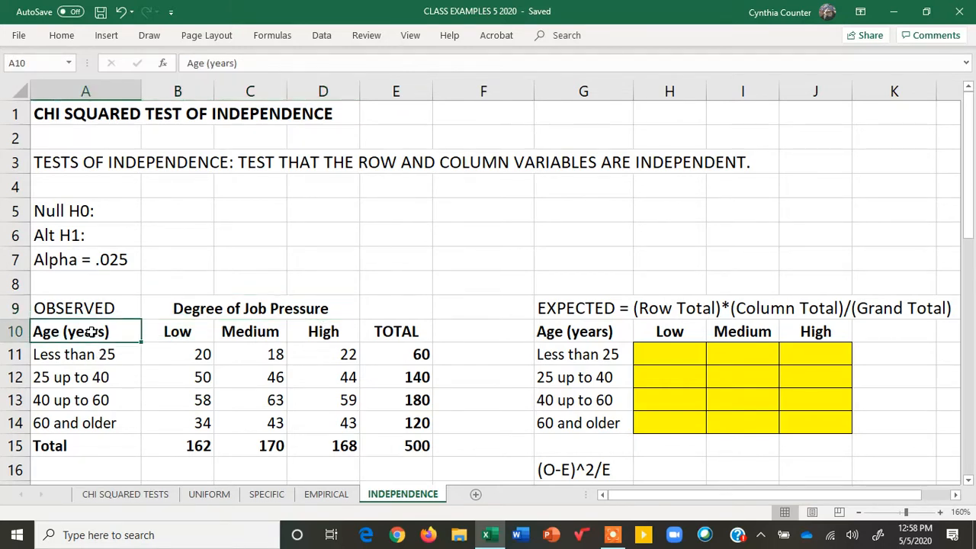
Enter the null hypothesis "the row and column variables are independent" in B5.
click(178, 211)
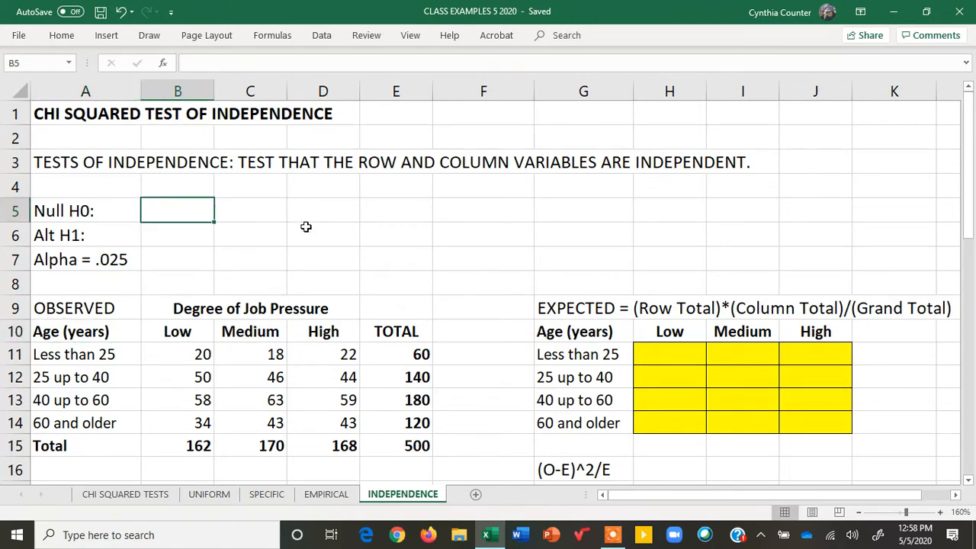
text(the)
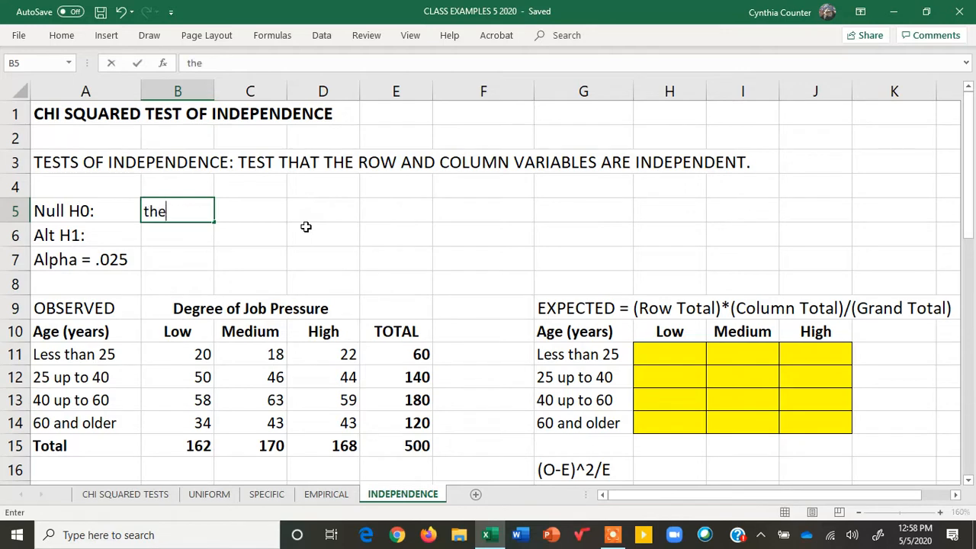
text( row and column va)
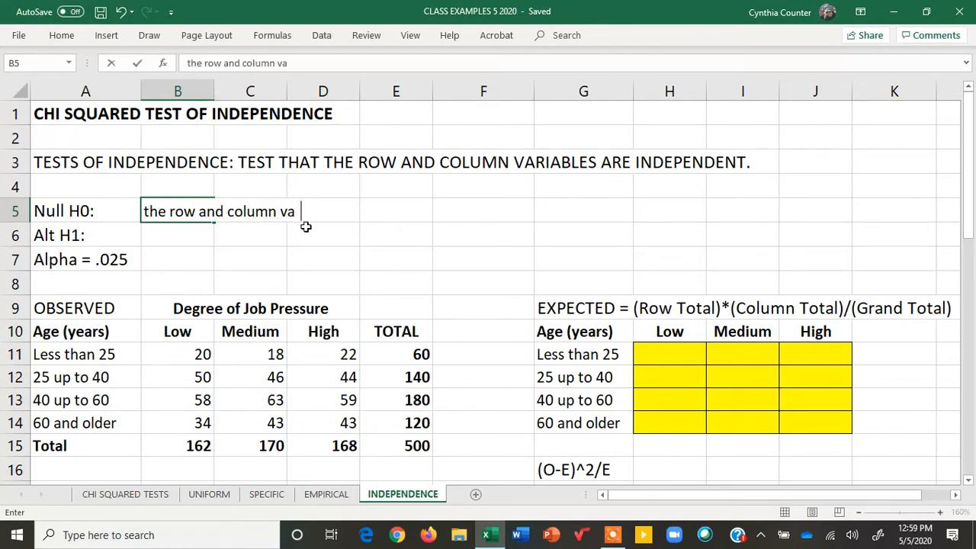
text(riables are indepe)
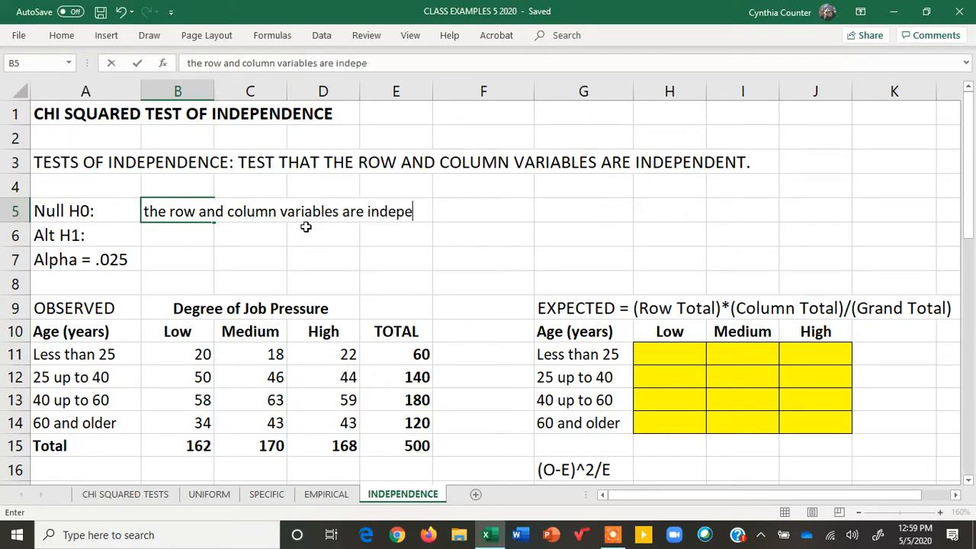
text(ndent)
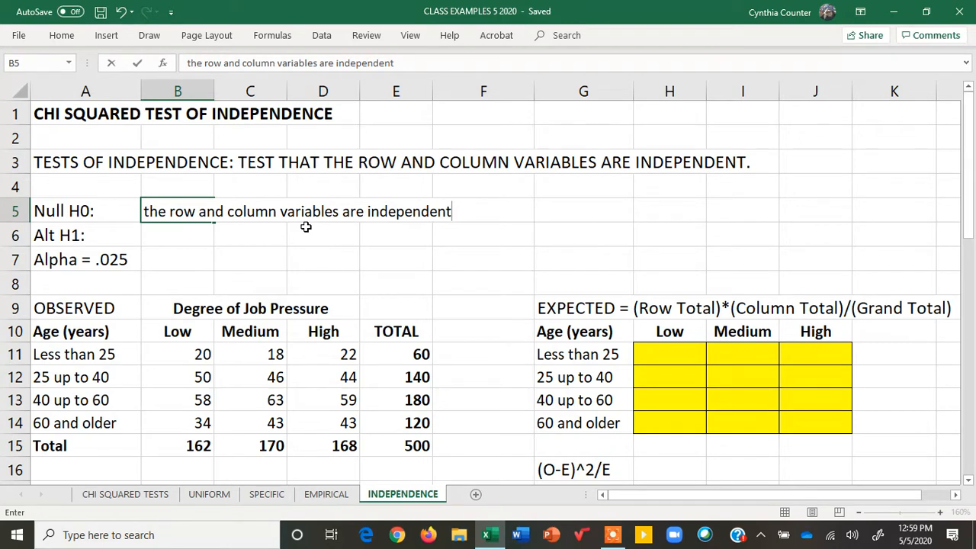
Enter the alternative hypothesis "the row and column variables are dependent" in B6.
click(169, 240)
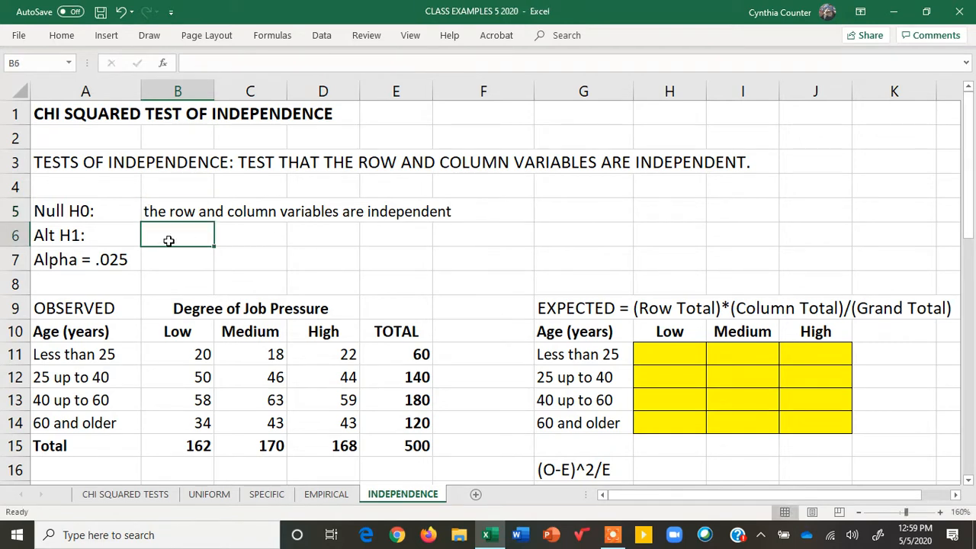
text(the row and c)
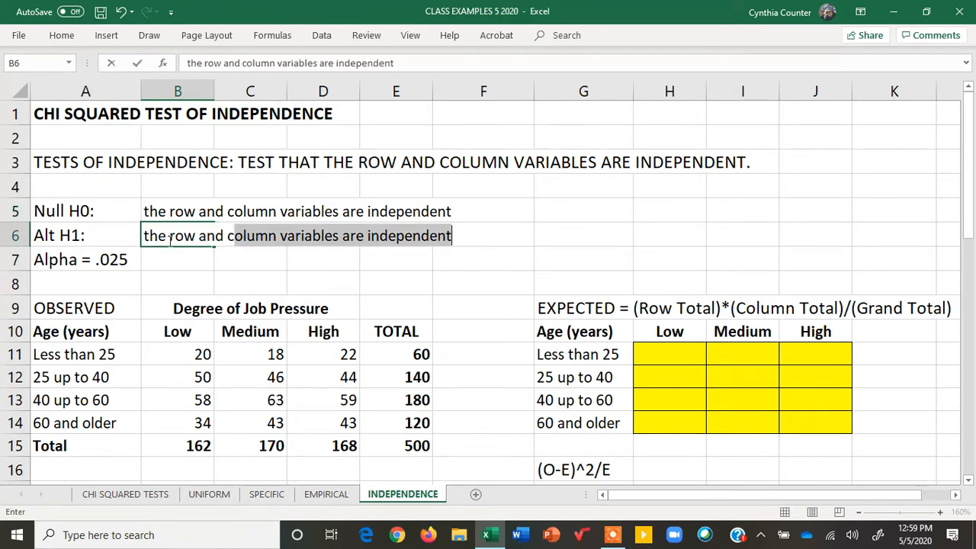
text(olumn variabl)
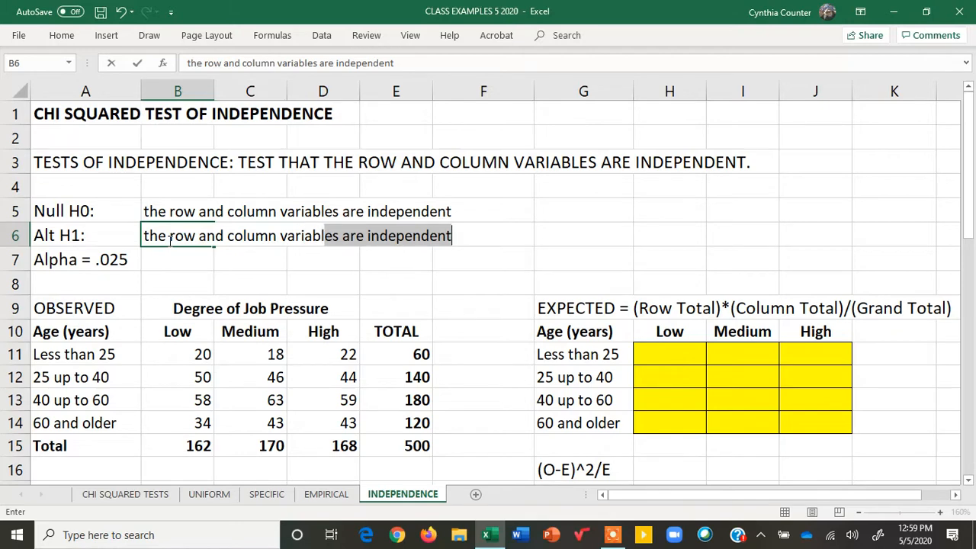
text(es are depe)
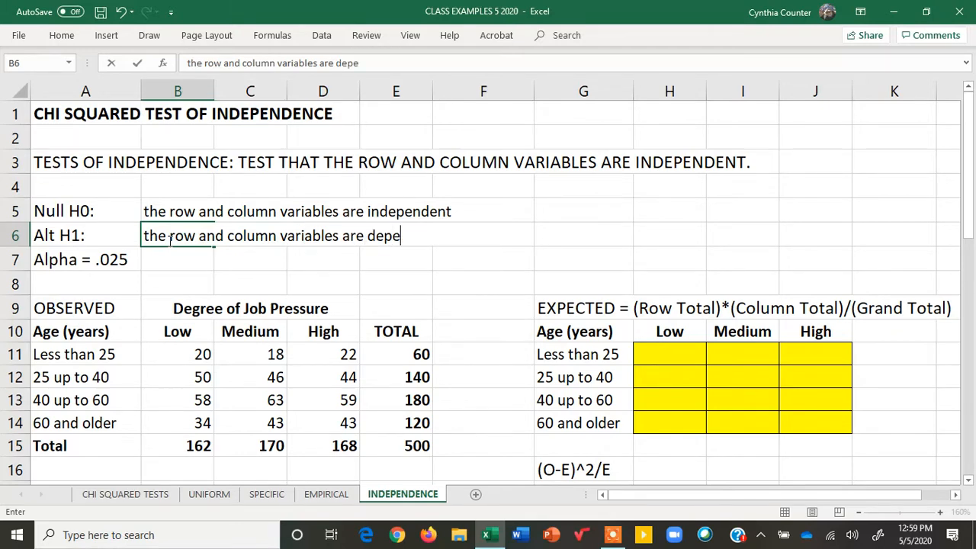
text(ndent)
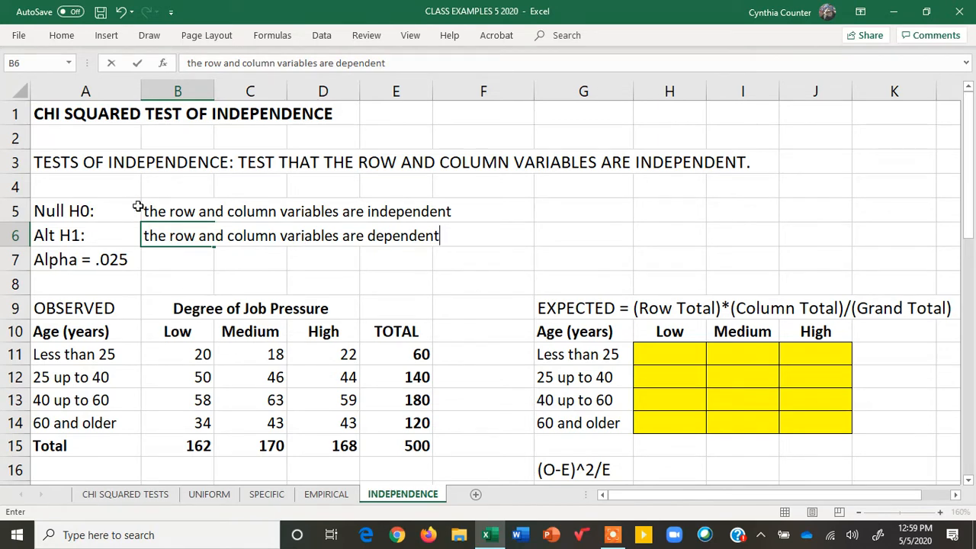
Append ": degree of job pressure is independent of age" to the null hypothesis in B5.
double_click(152, 212)
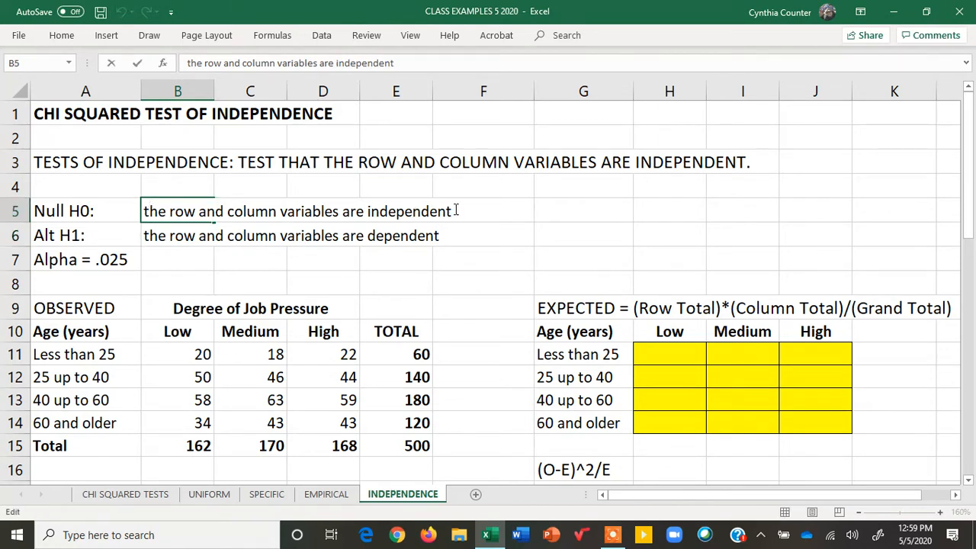
text(: degre)
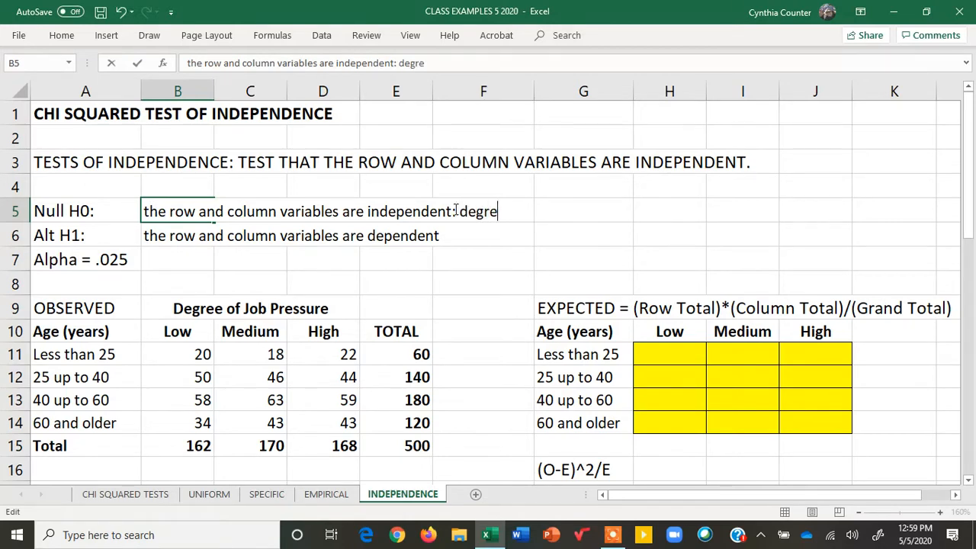
text(e of job pre)
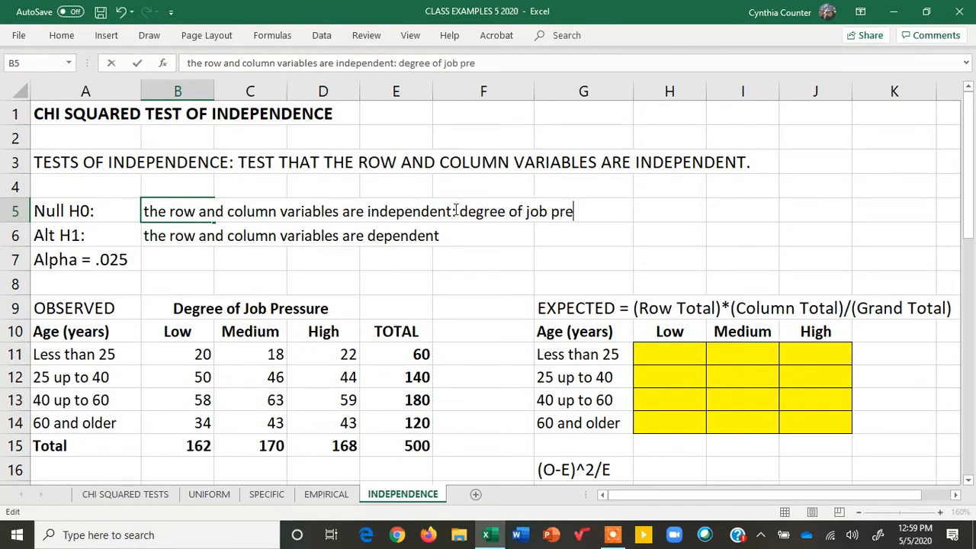
text(ssure is i)
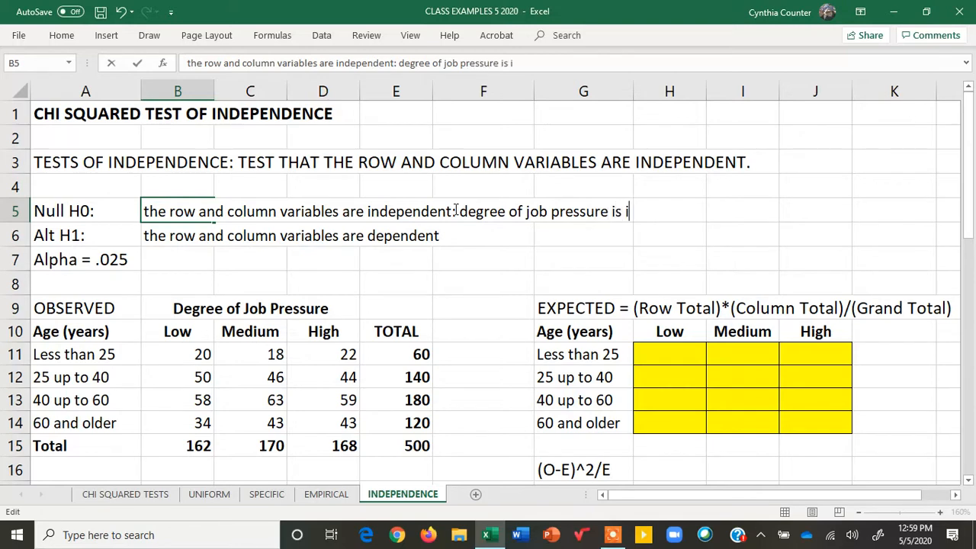
text(ndependent of age)
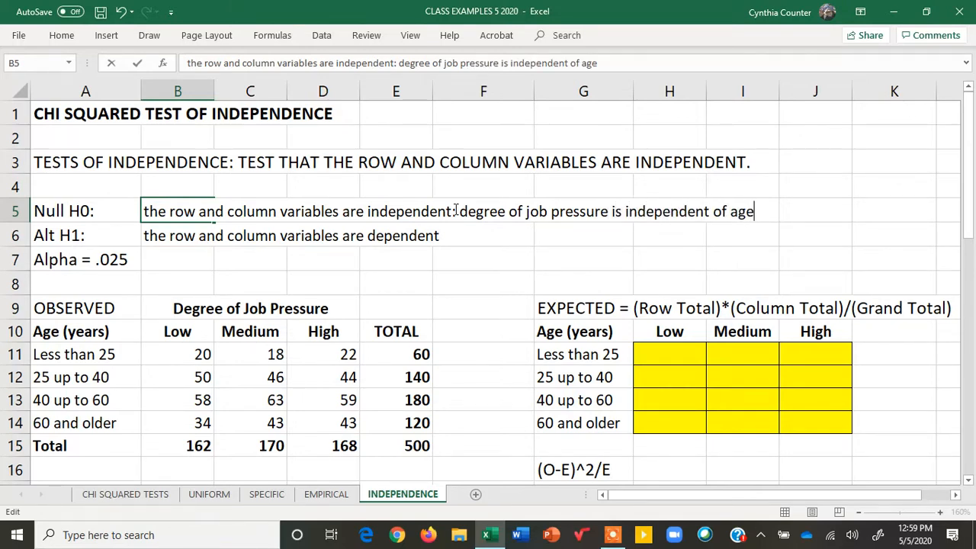
Append ": degree of job pressure depends upon age" to the alternative hypothesis in B6.
click(153, 235)
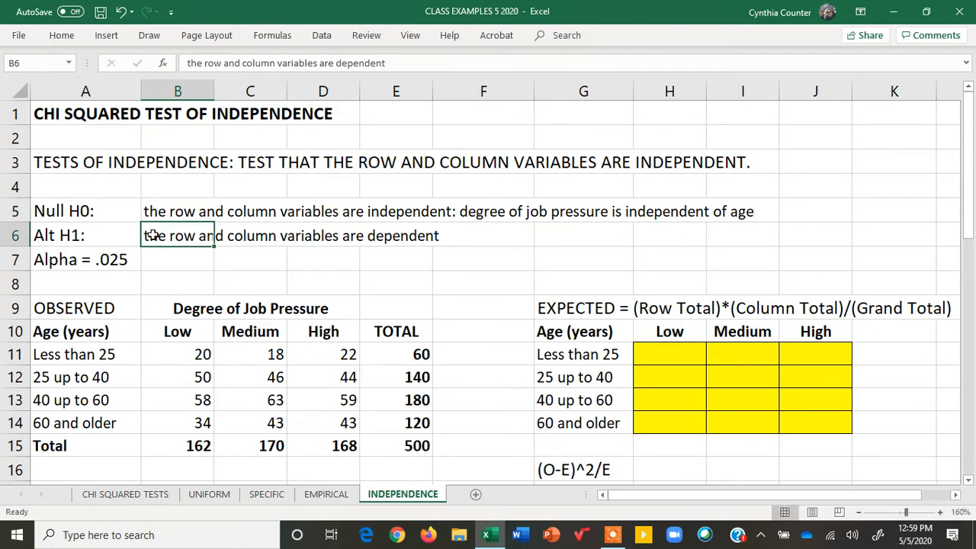
double_click(153, 235)
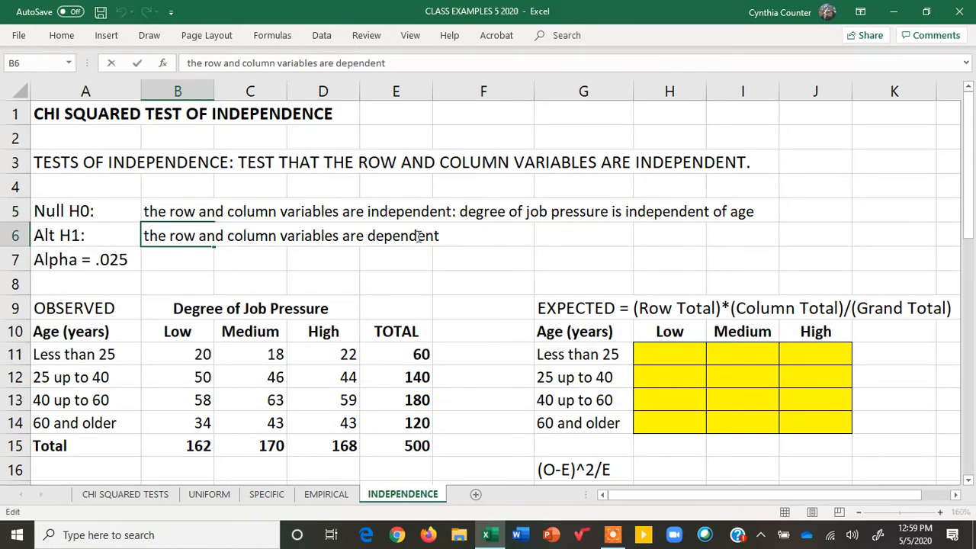
text(: degree of jobpre)
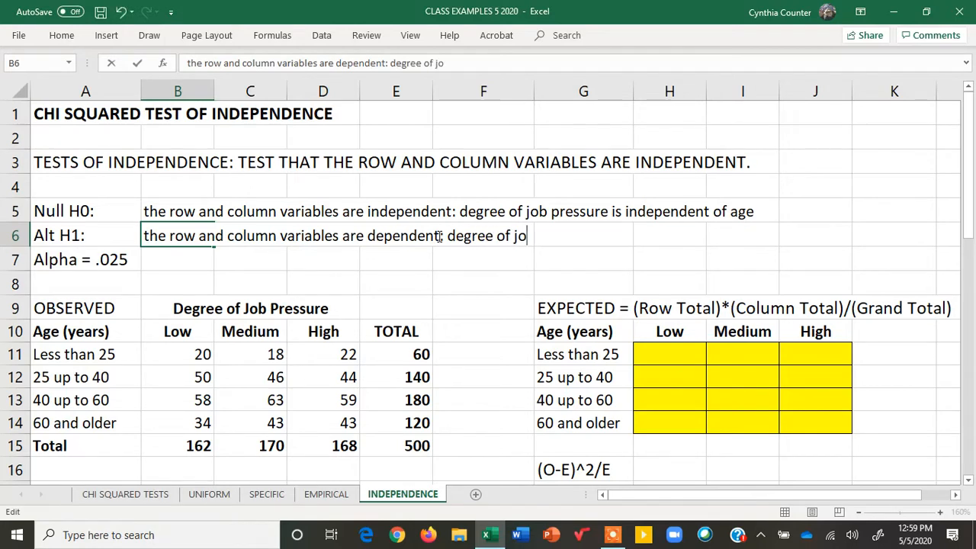
key(BackSpace)
key(BackSpace)
key(BackSpace)
text(pressure )
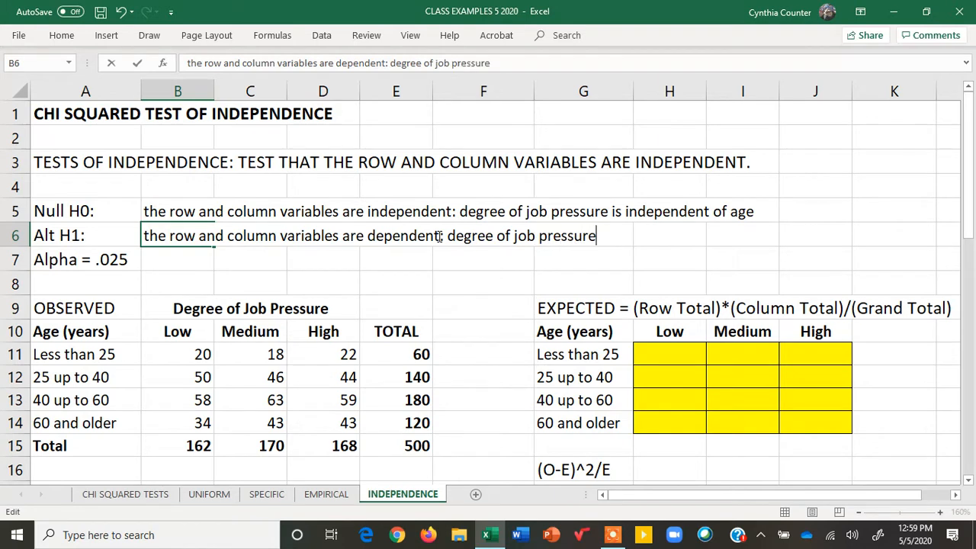
text(depend)
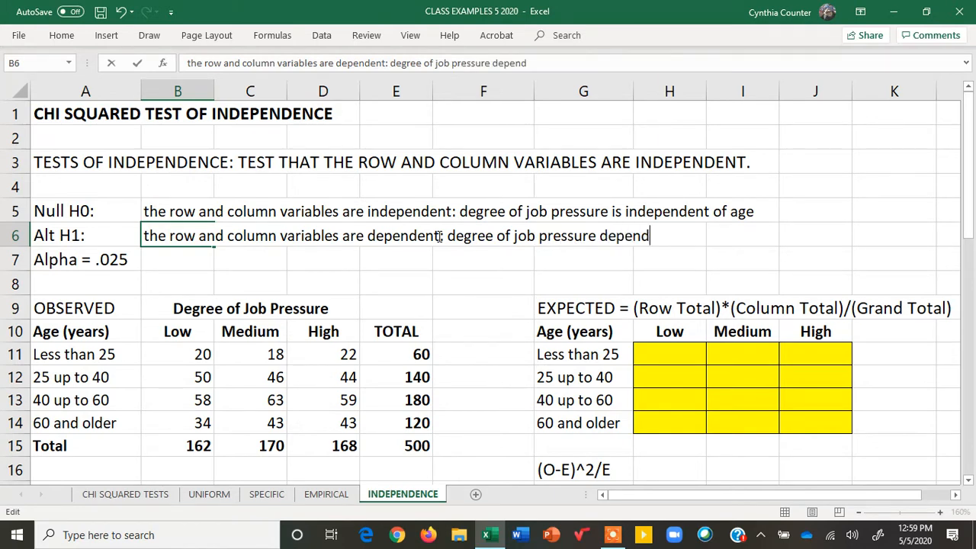
text(s upon age)
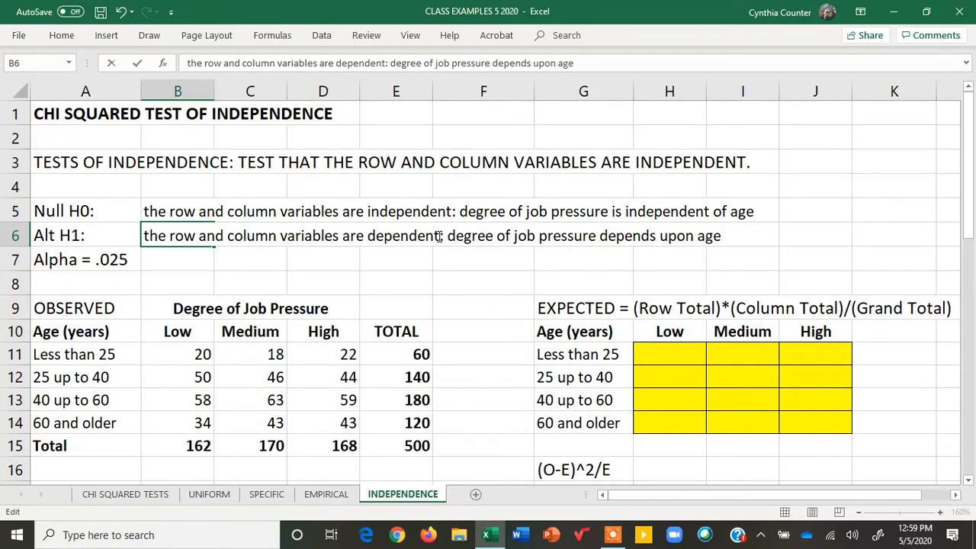
click(49, 254)
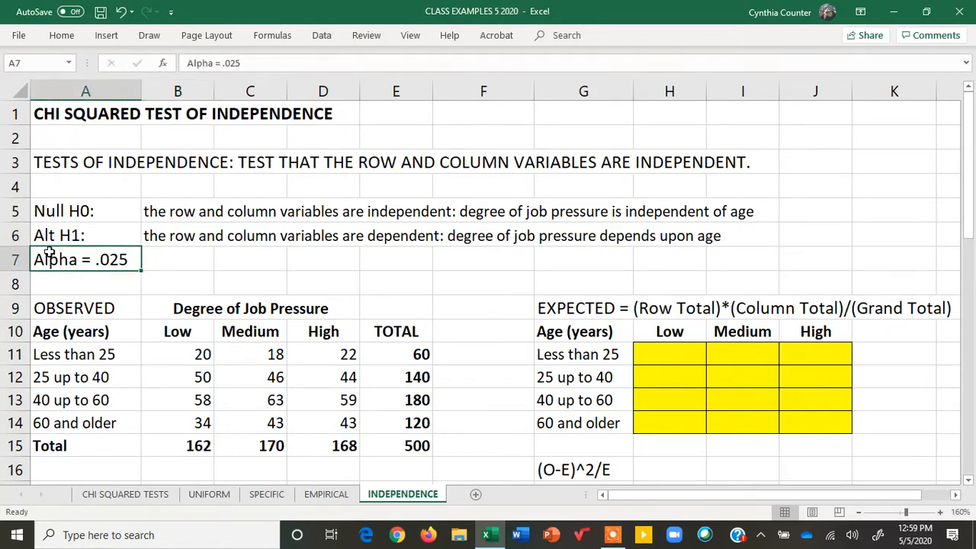
Examine the OBSERVED table of age against job pressure, including its low, medium and high counts and its totals.
click(214, 255)
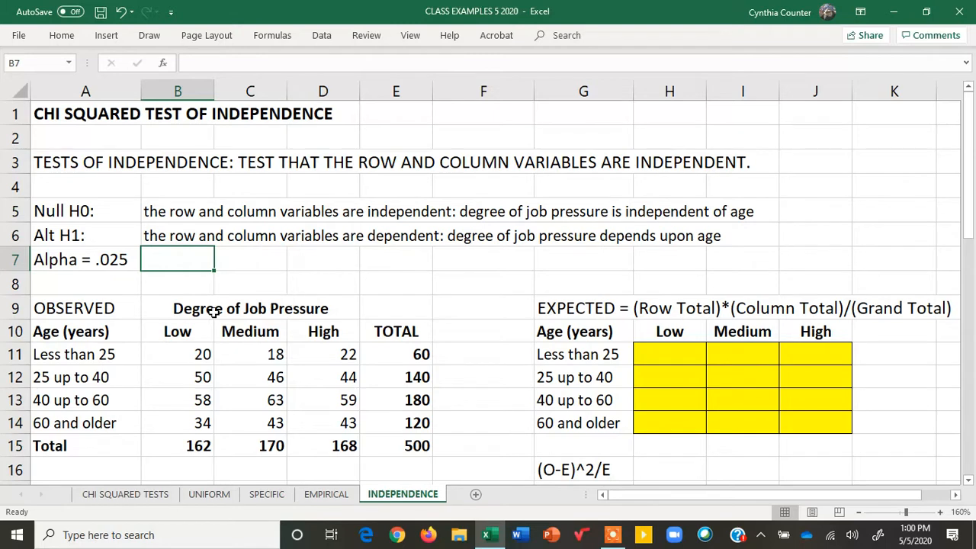
drag(81, 309, 336, 314)
drag(374, 341, 405, 449)
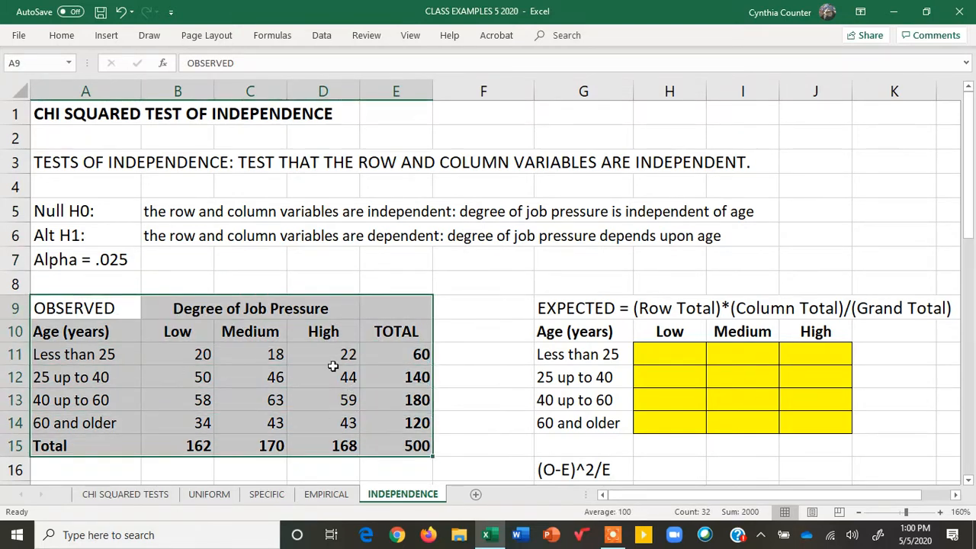
drag(191, 340, 186, 359)
drag(241, 415, 245, 414)
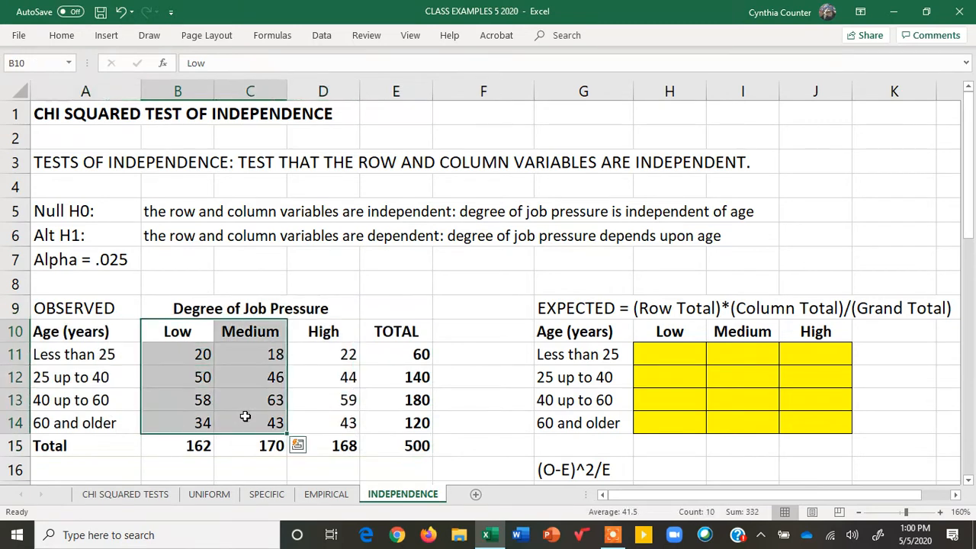
click(168, 358)
drag(284, 371, 344, 426)
click(105, 305)
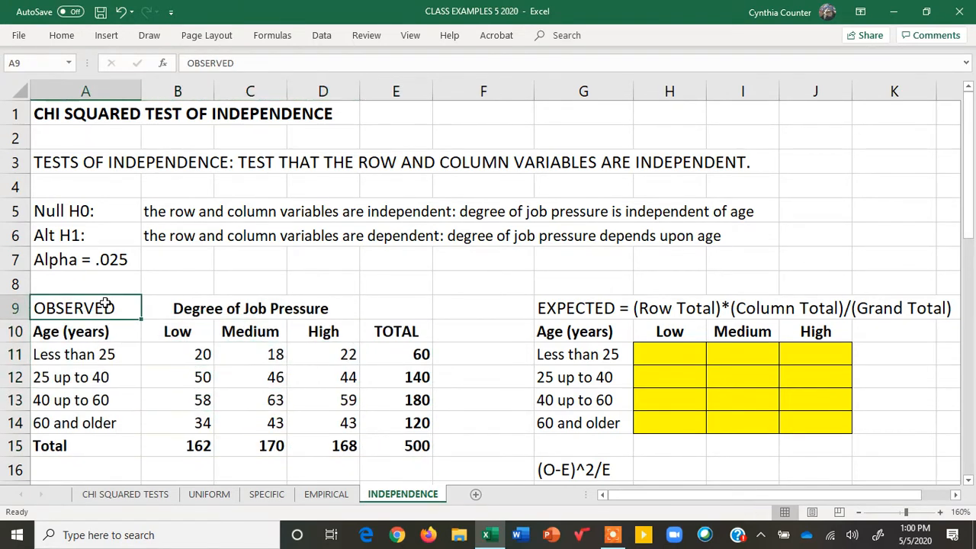
Compare the observed counts in B11:D14 with the EXPECTED table in H11:J14, and review its formula in G9 and the grand total.
drag(180, 352, 331, 423)
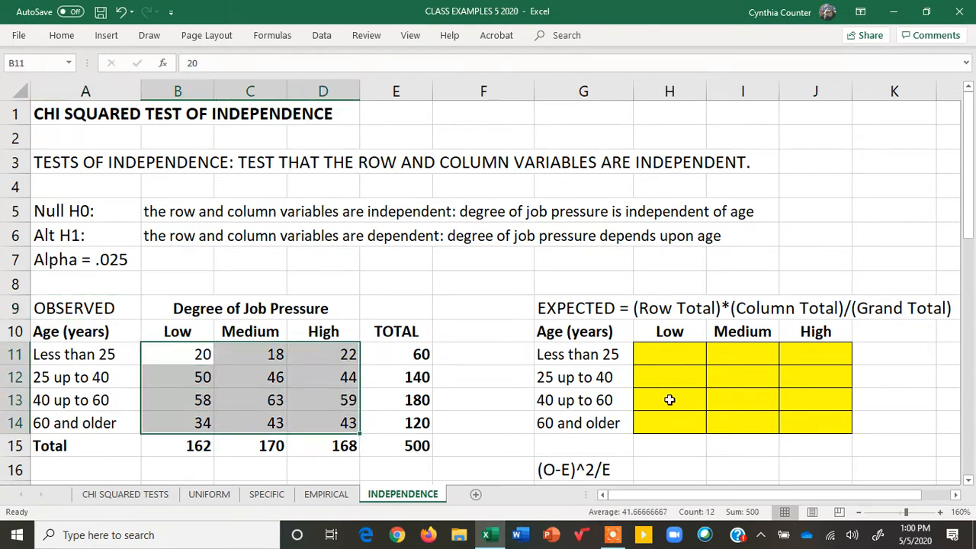
click(587, 308)
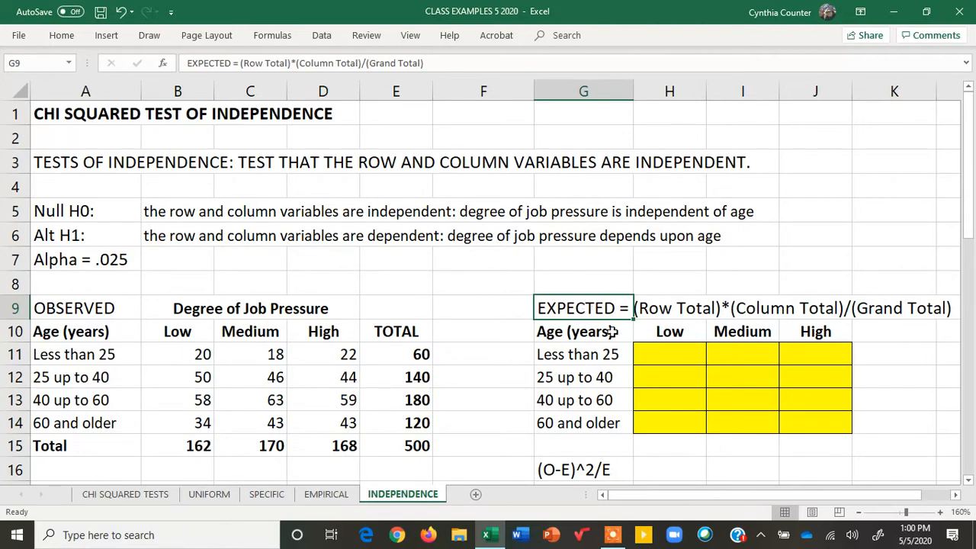
drag(649, 354, 818, 416)
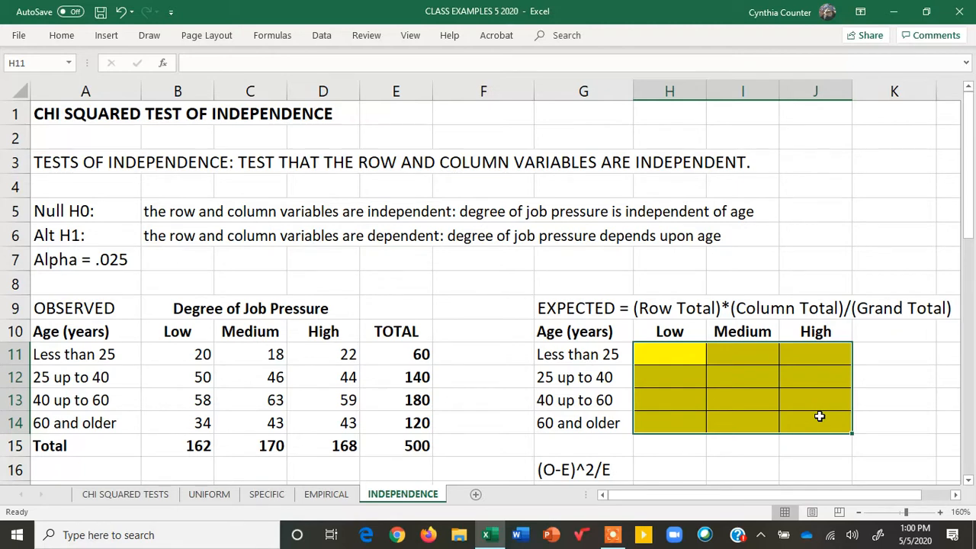
drag(175, 352, 339, 424)
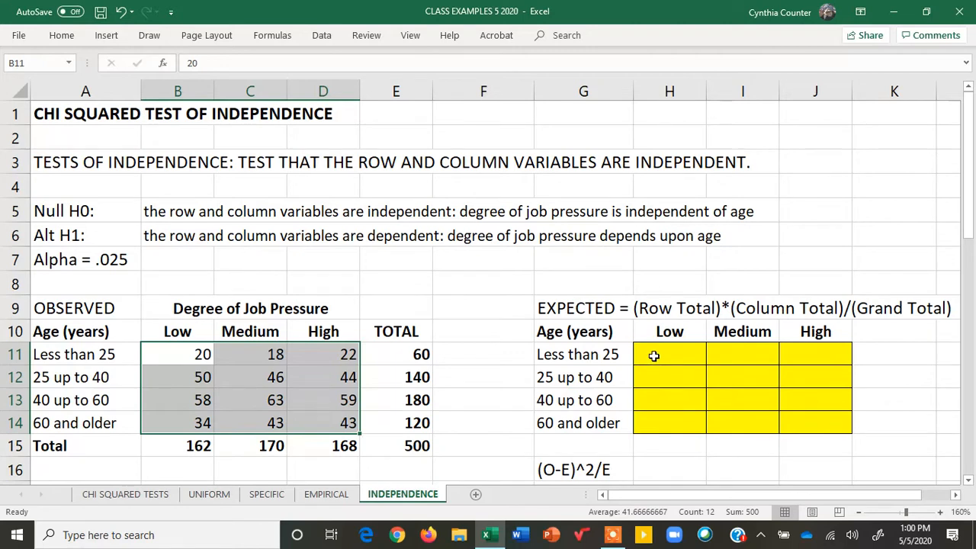
drag(653, 355, 801, 424)
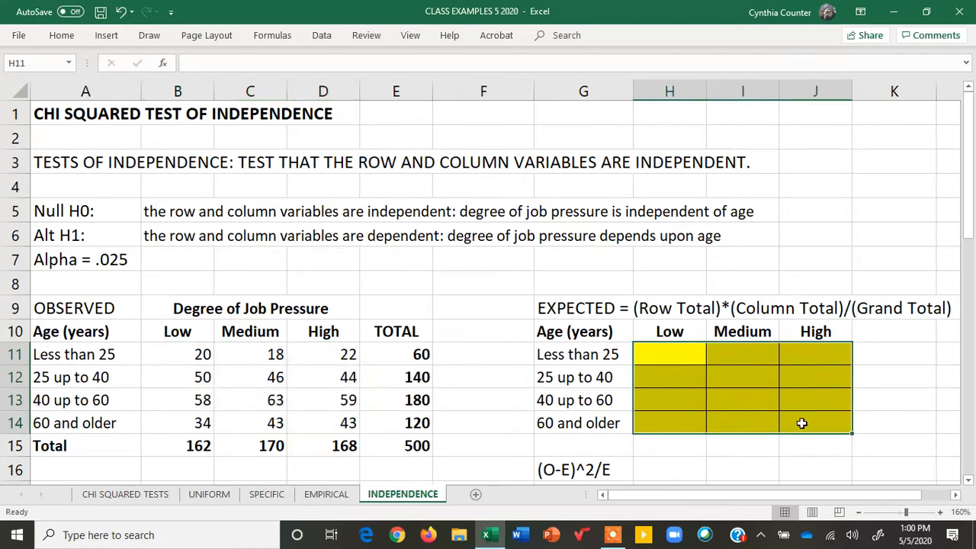
drag(550, 309, 953, 310)
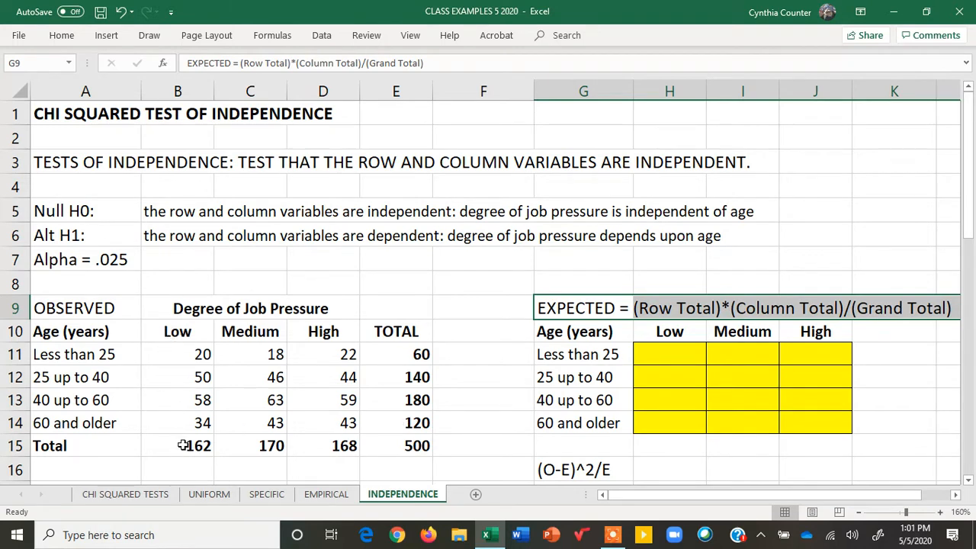
click(415, 448)
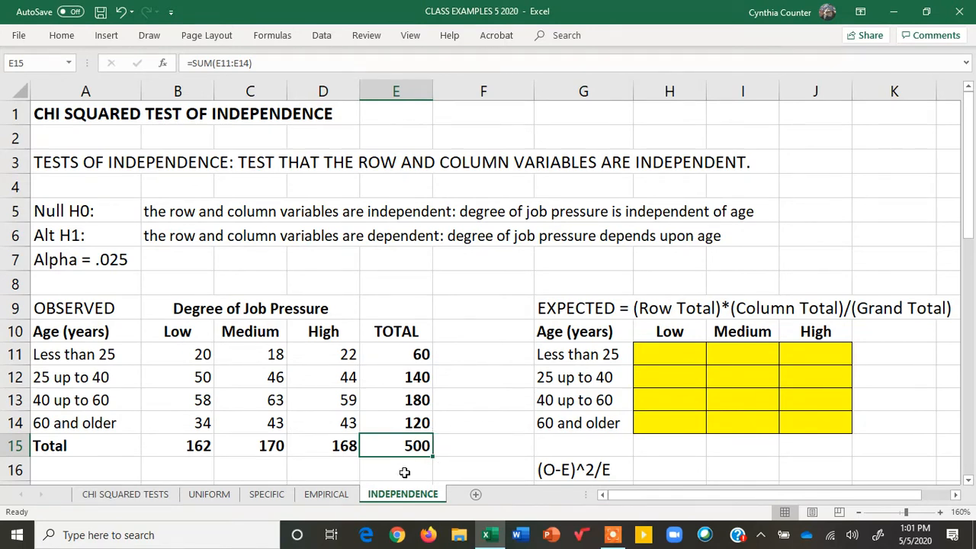
Examine the notes on computing expected frequencies under the assumption of independence, in rows 49 to 54 of the CHI SQUARED TESTS sheet.
click(138, 495)
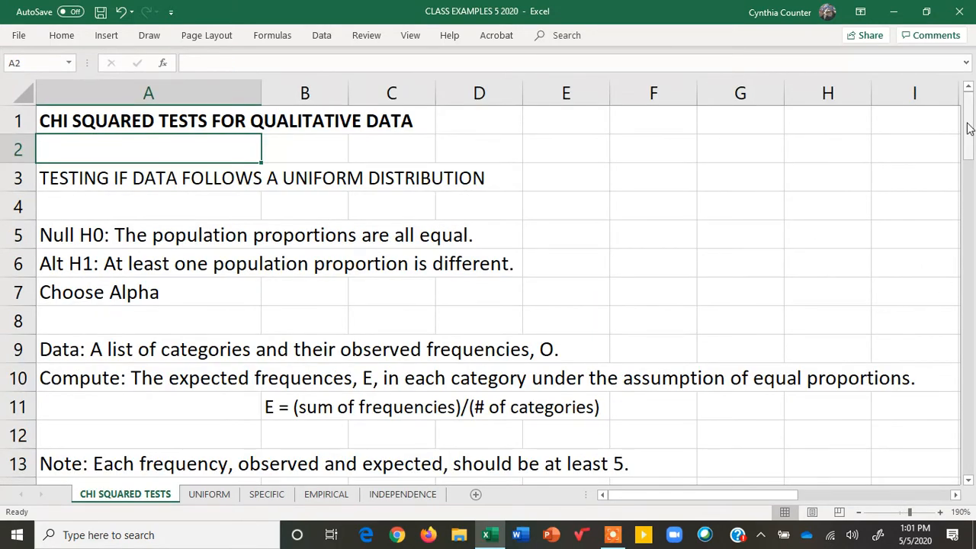
drag(967, 127, 973, 375)
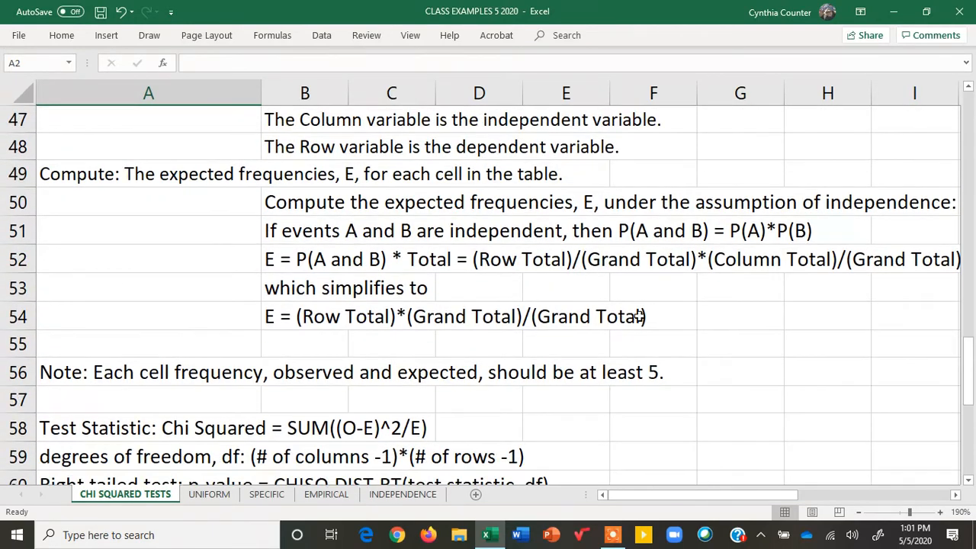
drag(56, 179, 564, 176)
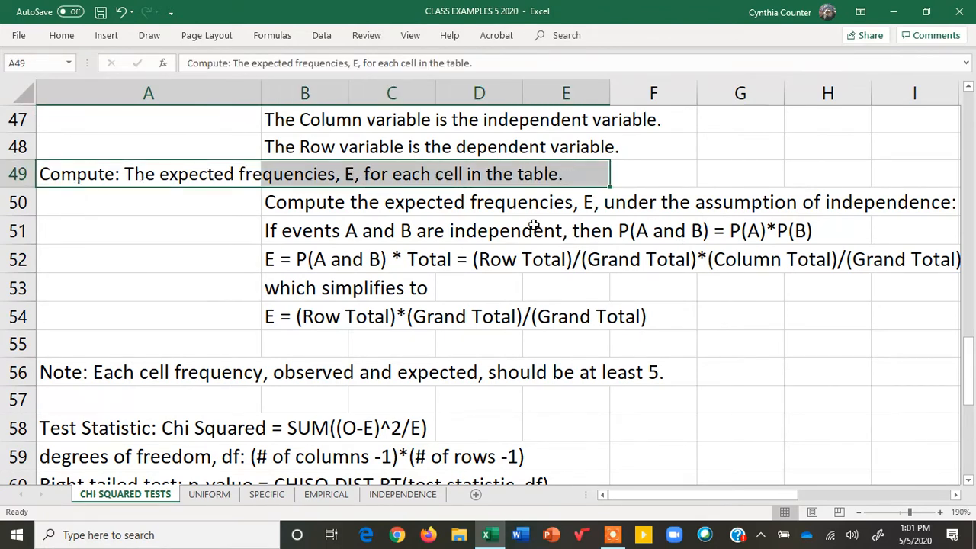
drag(942, 210, 533, 214)
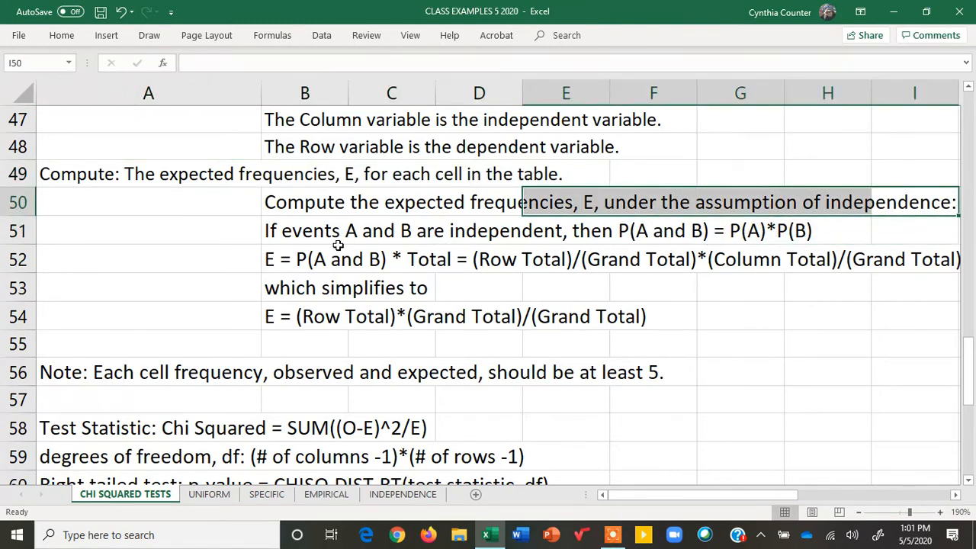
click(269, 247)
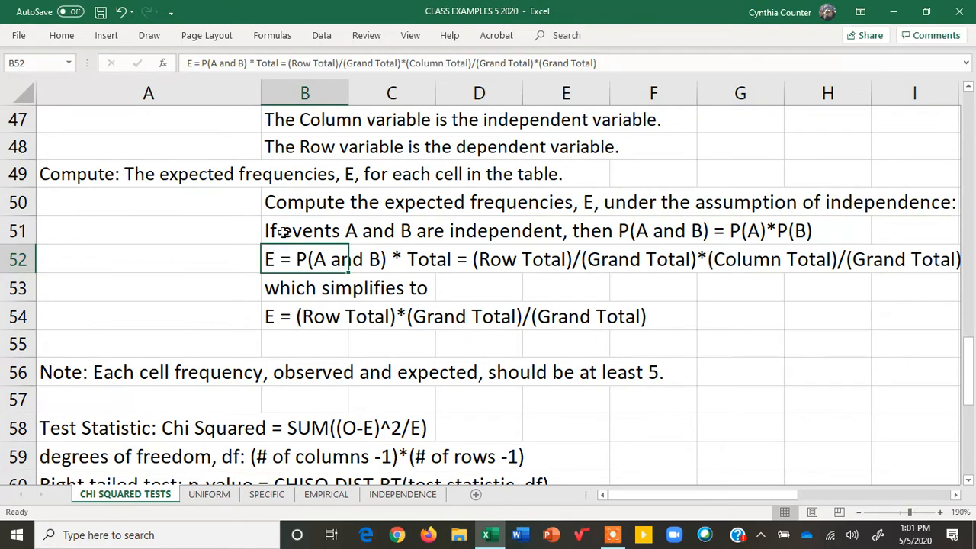
drag(285, 229, 535, 230)
drag(617, 230, 808, 227)
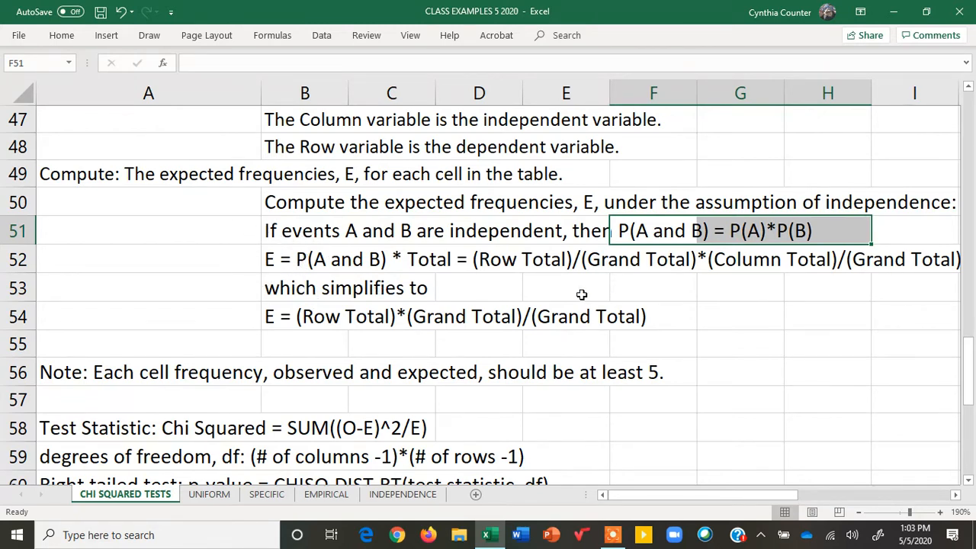
click(957, 497)
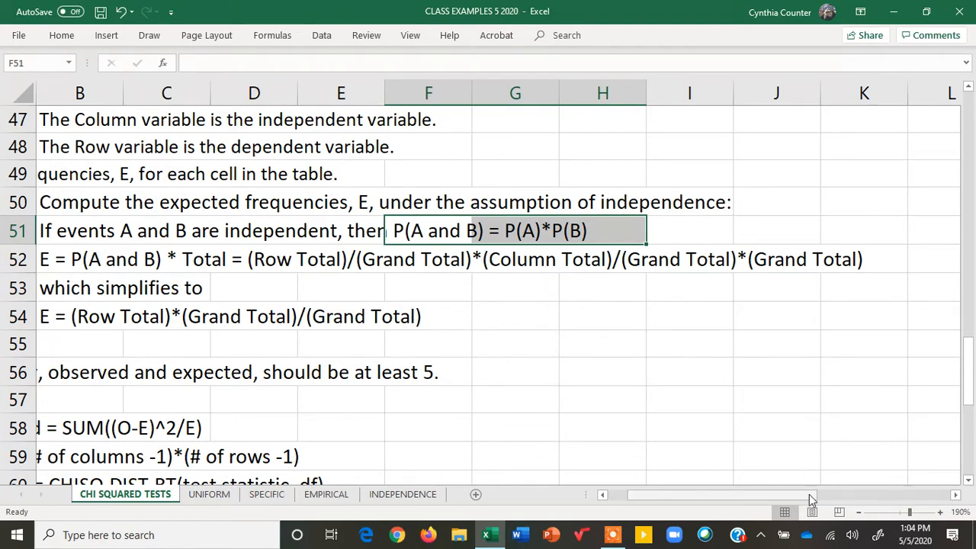
drag(808, 495, 734, 495)
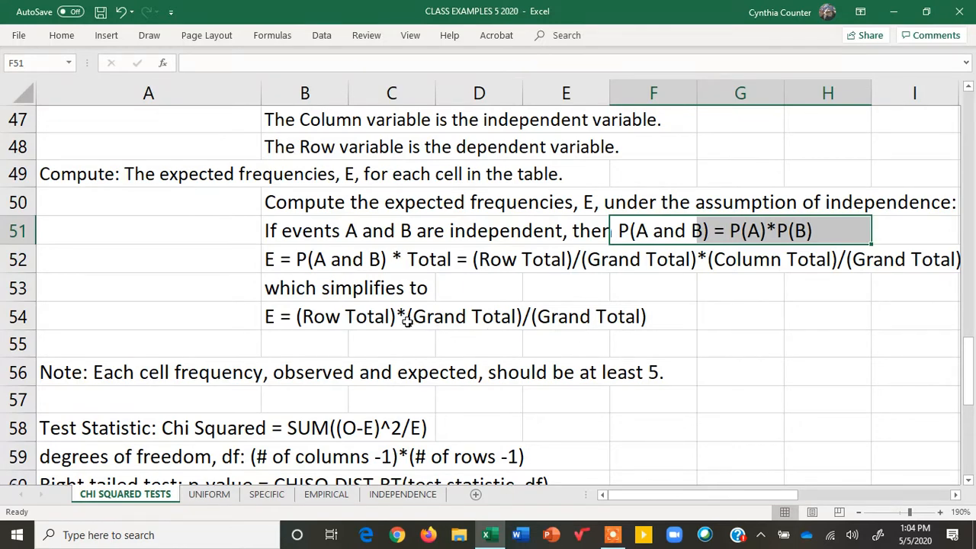
Correct the simplified expected-frequency formula text in B54 to read "E = (Row Total)*(Column Total)/(Grand Total)".
double_click(272, 312)
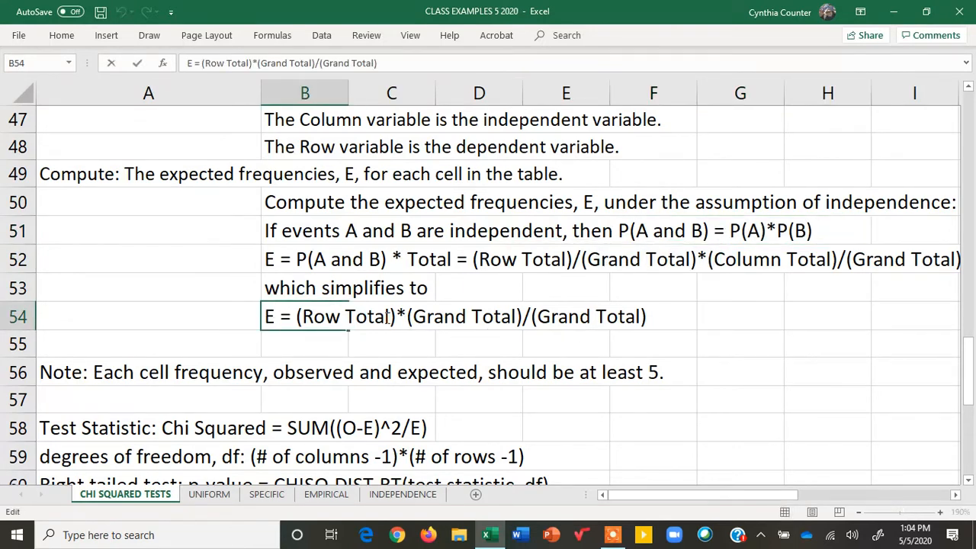
drag(469, 318, 414, 320)
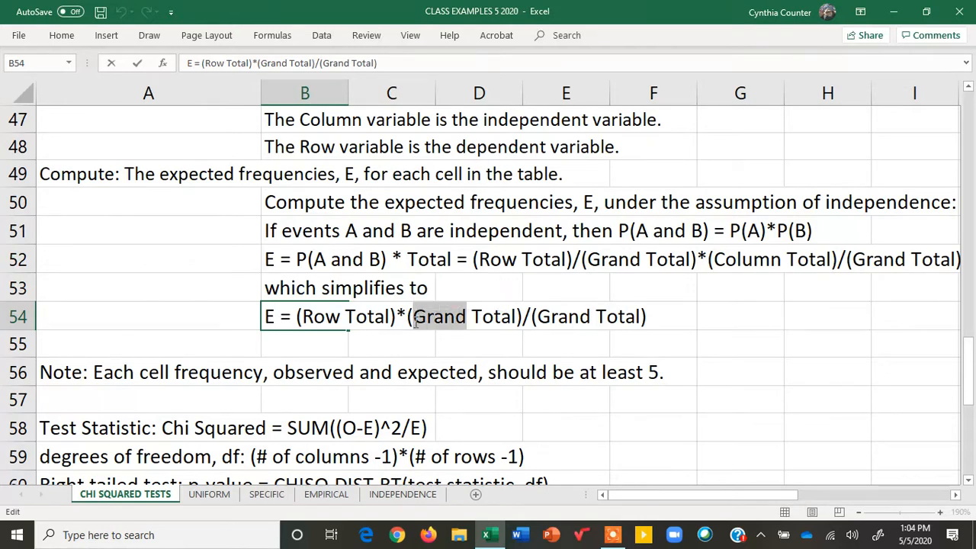
text(Columnb)
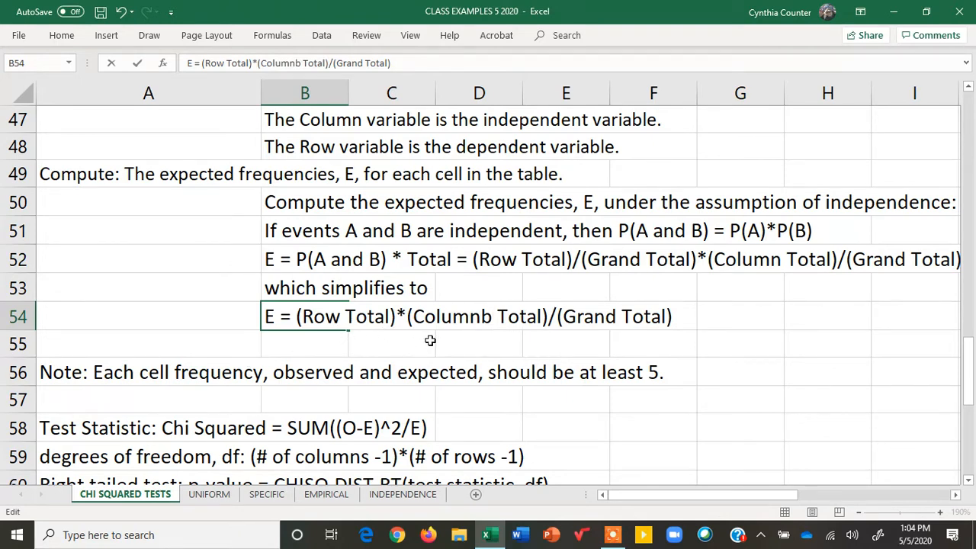
key(BackSpace)
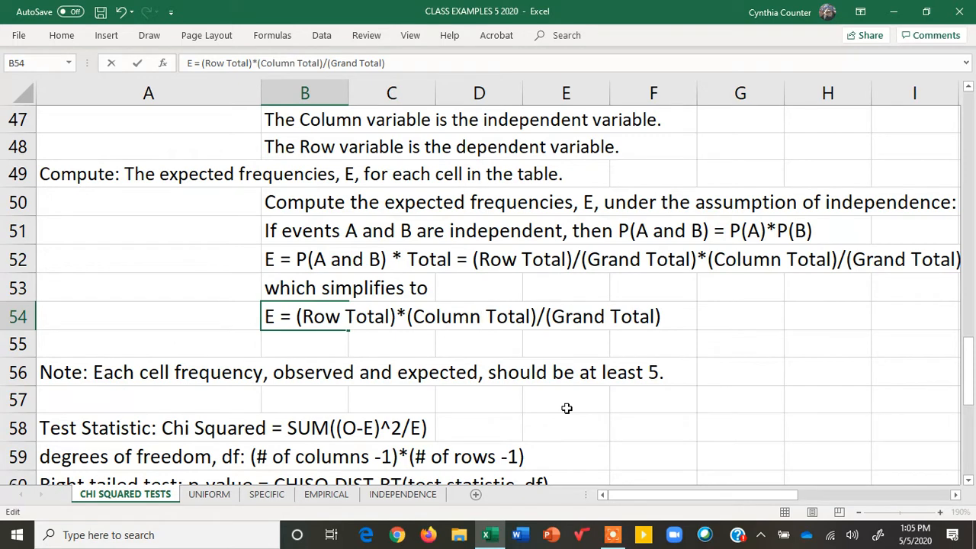
On the INDEPENDENCE sheet, enter =E11*B15/E15 in H11 as the expected frequency for under 25 with low pressure.
click(402, 494)
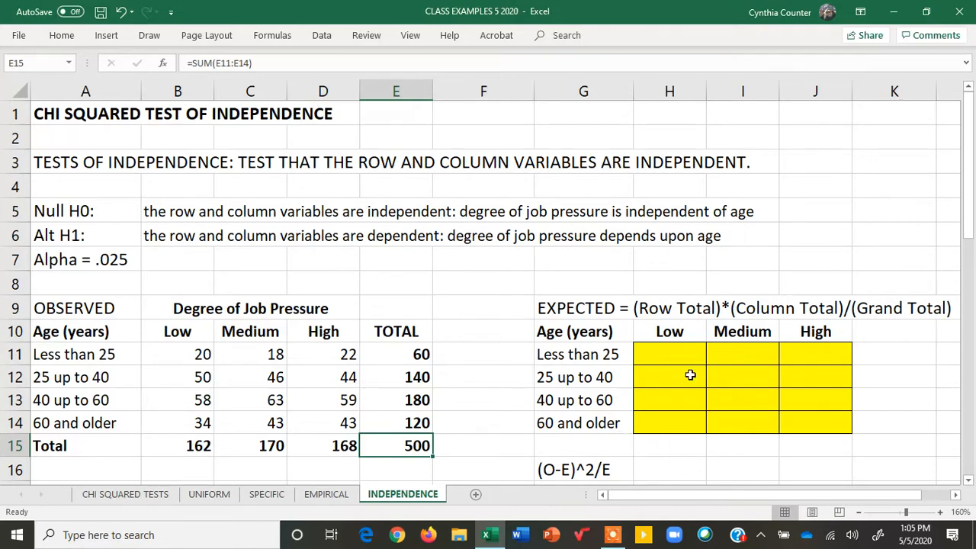
click(678, 353)
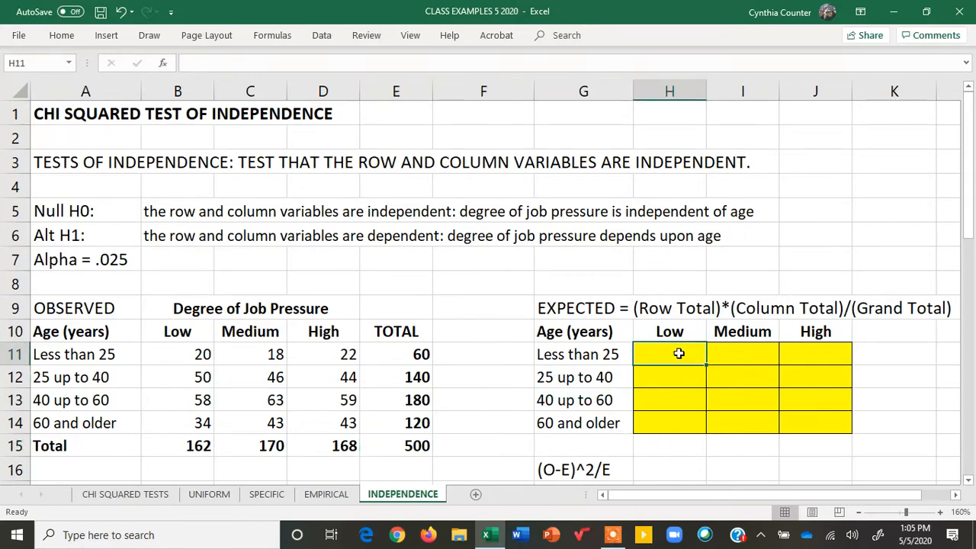
text(=)
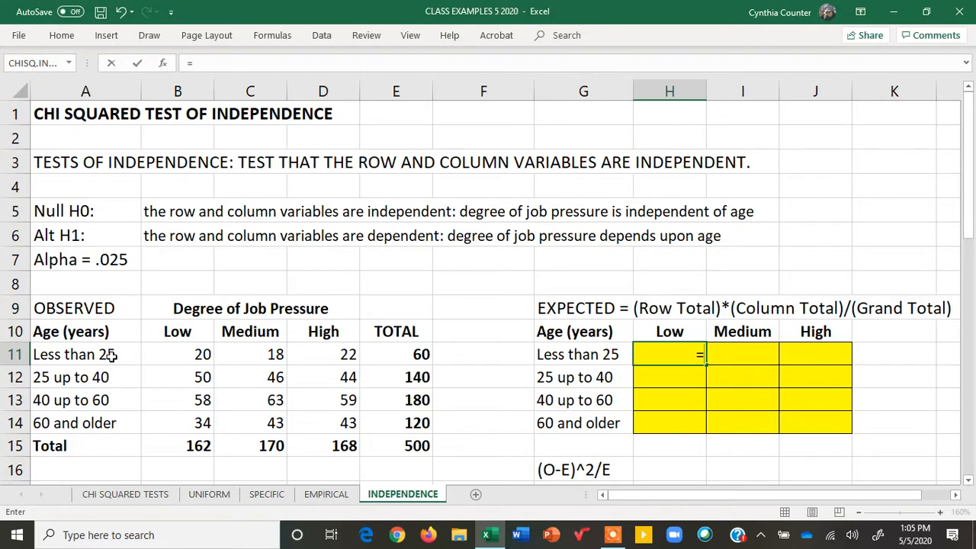
click(400, 356)
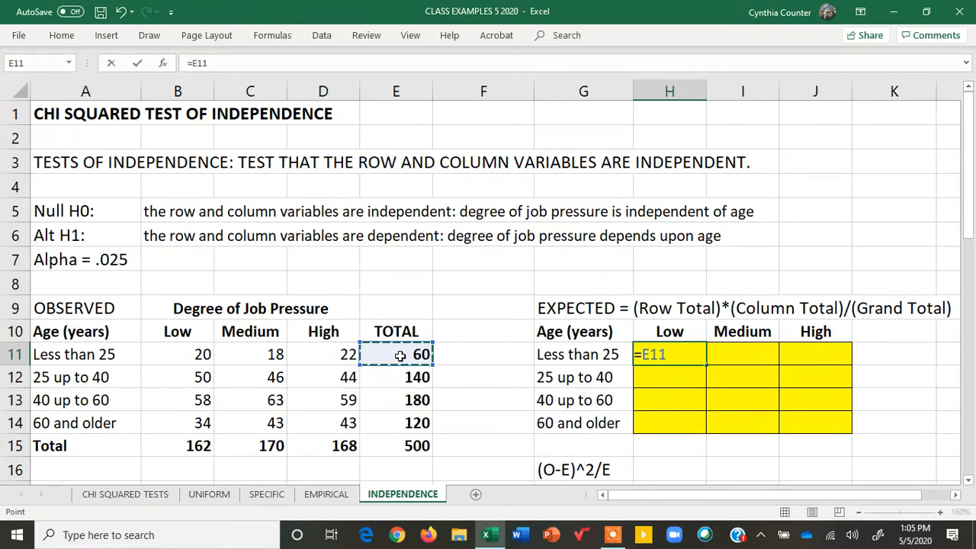
text(*)
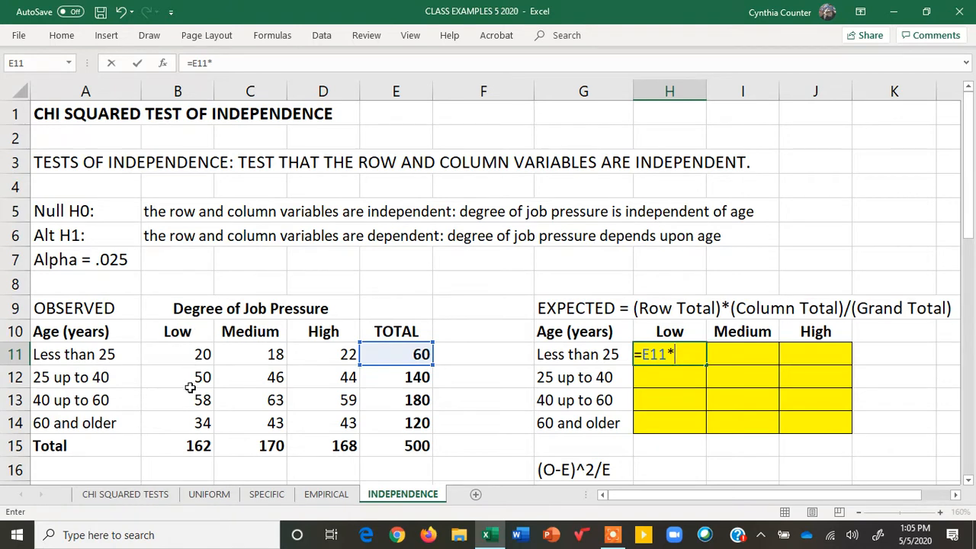
click(193, 445)
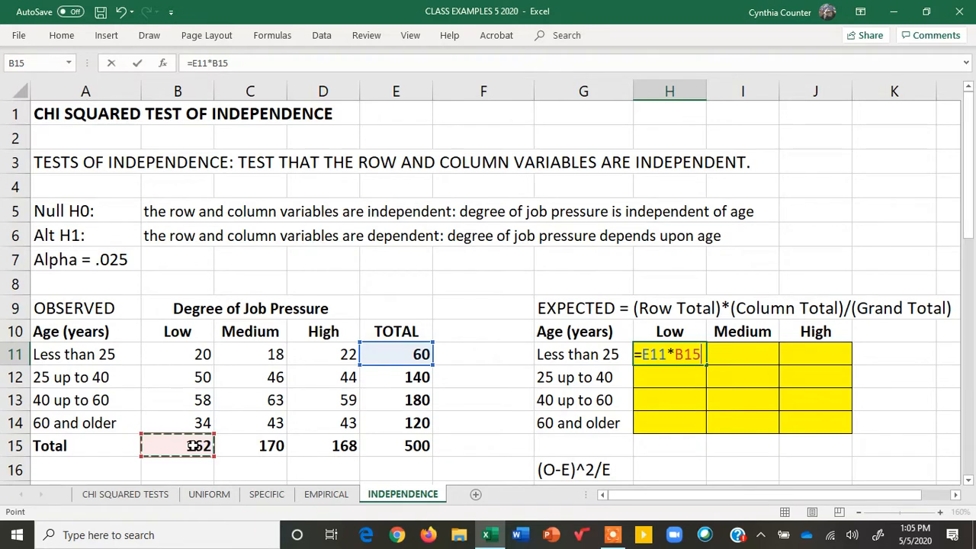
text(/)
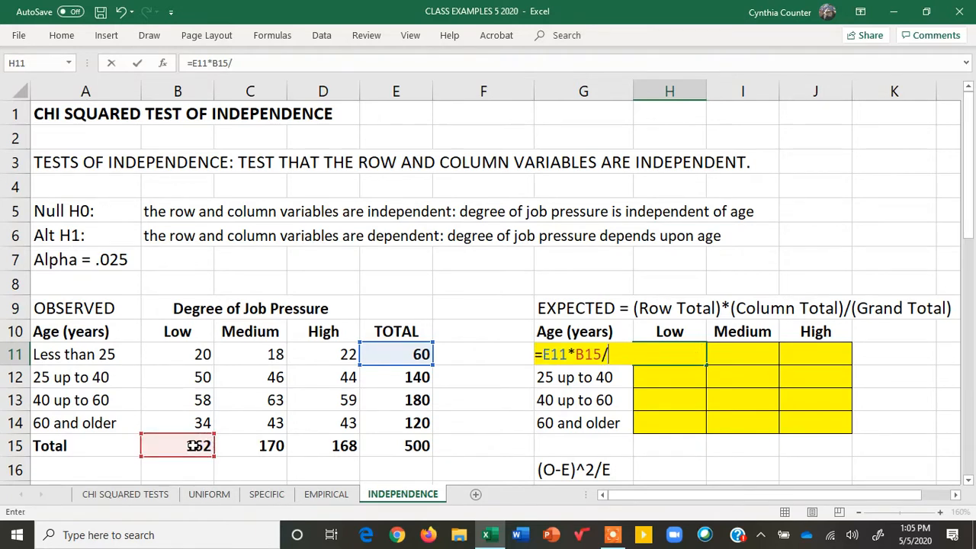
click(397, 449)
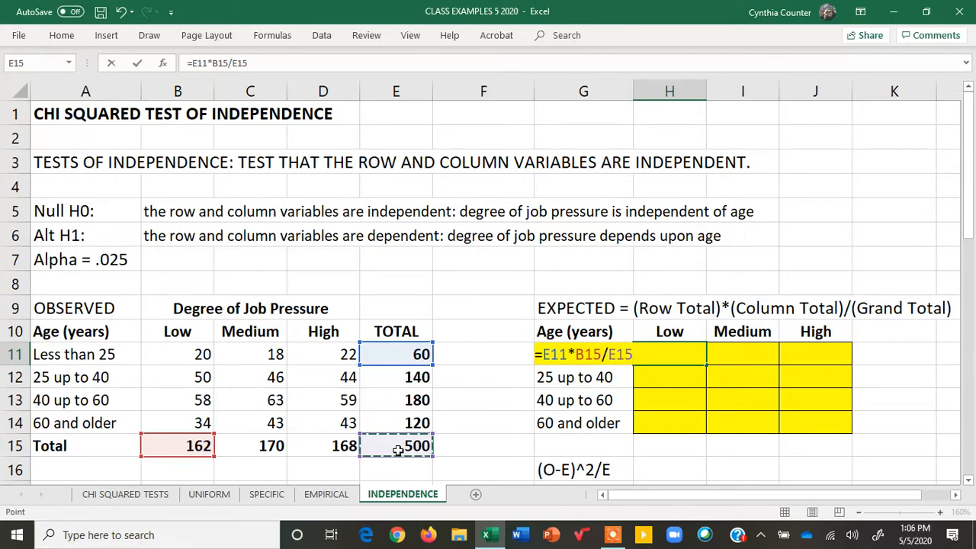
key(Return)
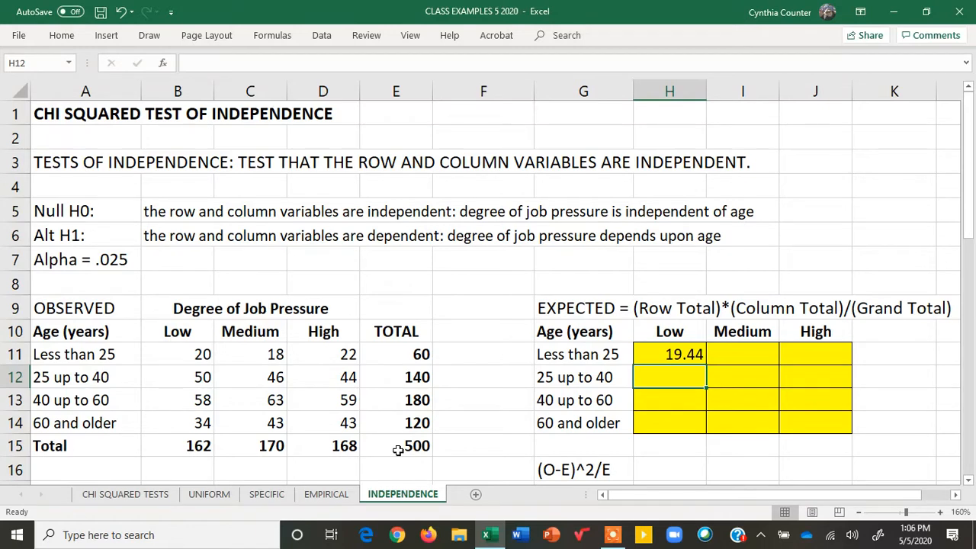
Enter =E11*C15/E15 in I11 as the expected frequency for under 25 with medium pressure.
click(741, 356)
click(815, 354)
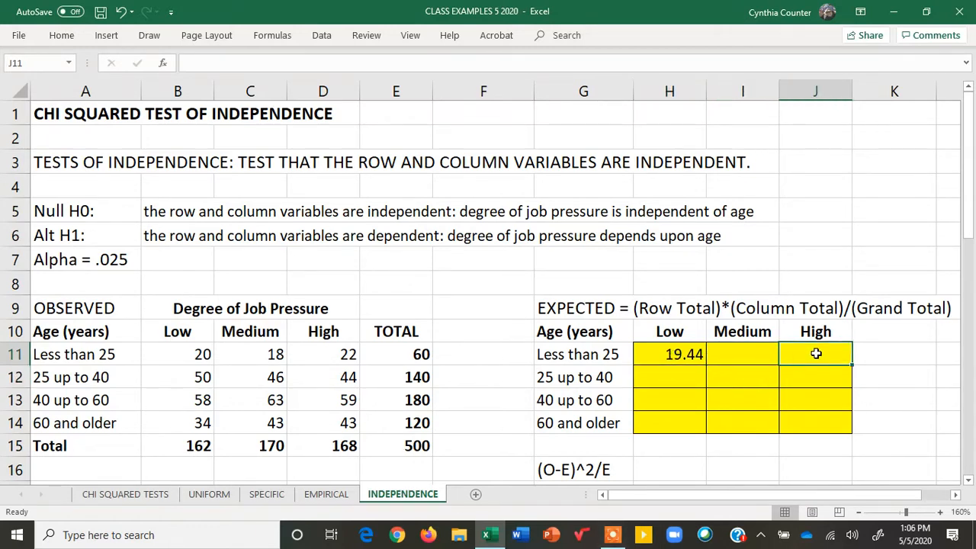
click(742, 355)
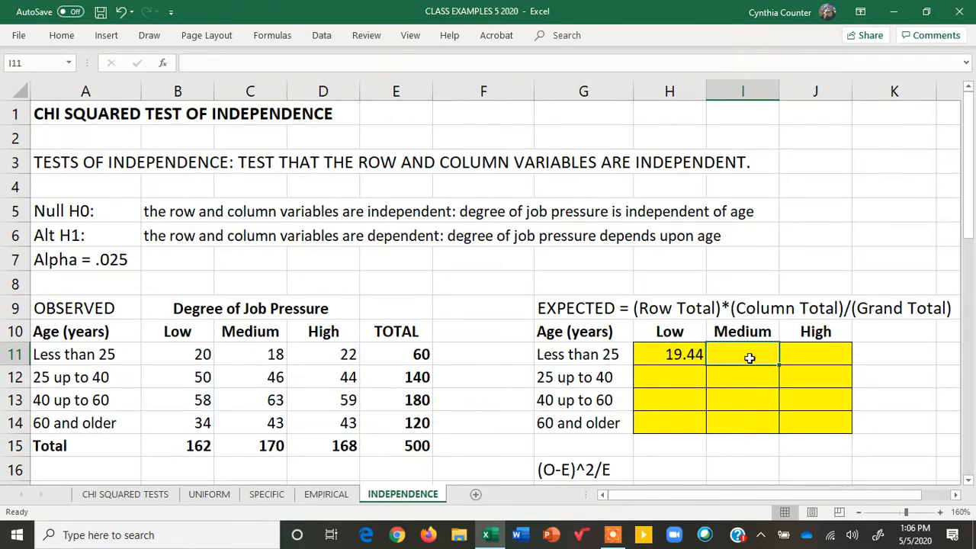
text(=)
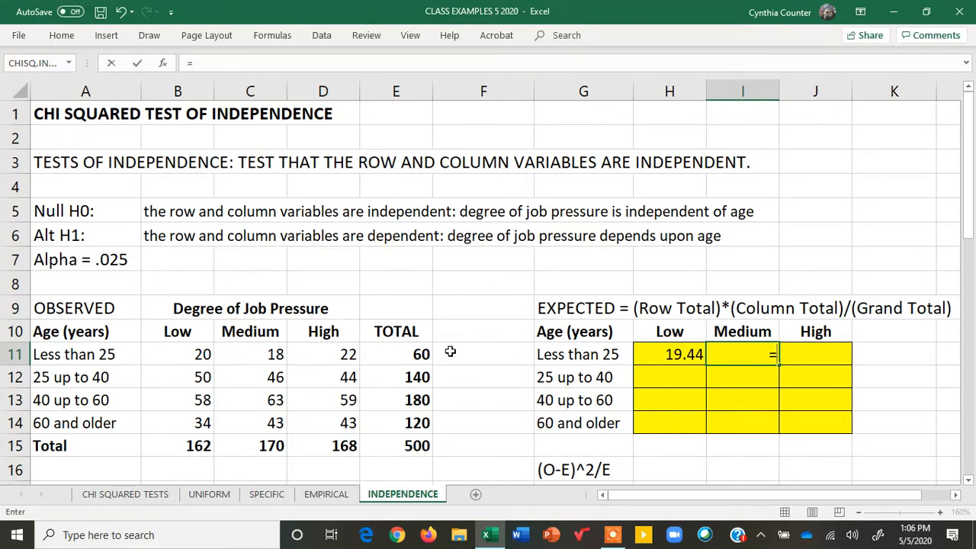
click(408, 353)
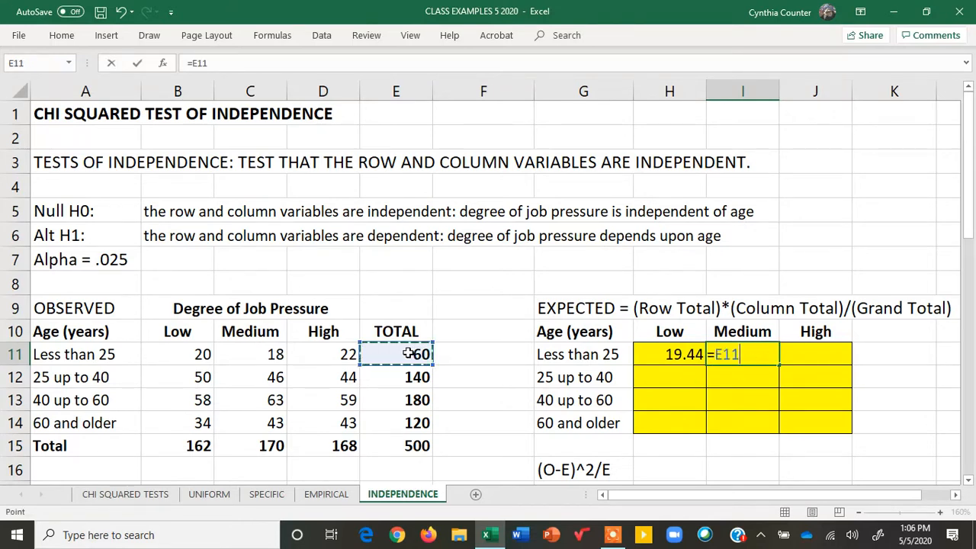
text(*)
click(262, 447)
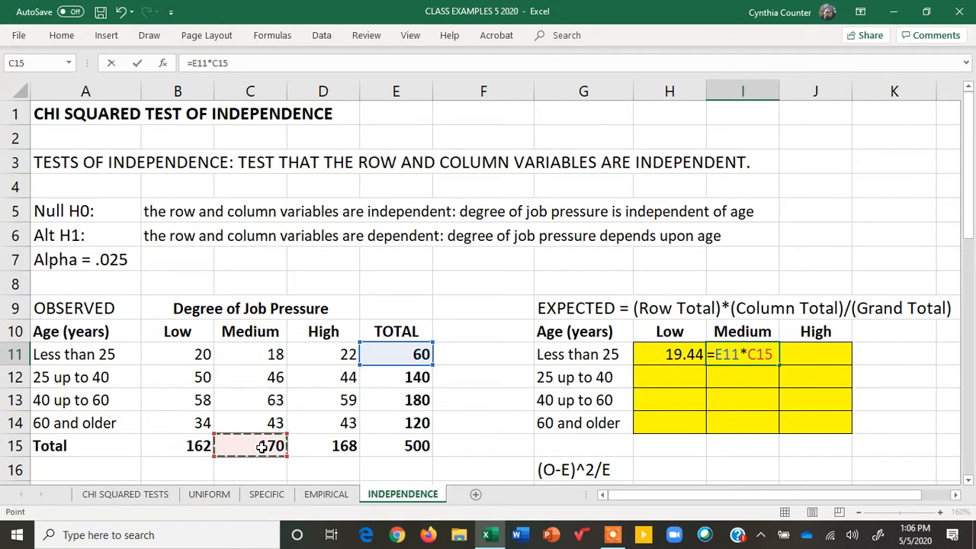
text(/)
click(390, 449)
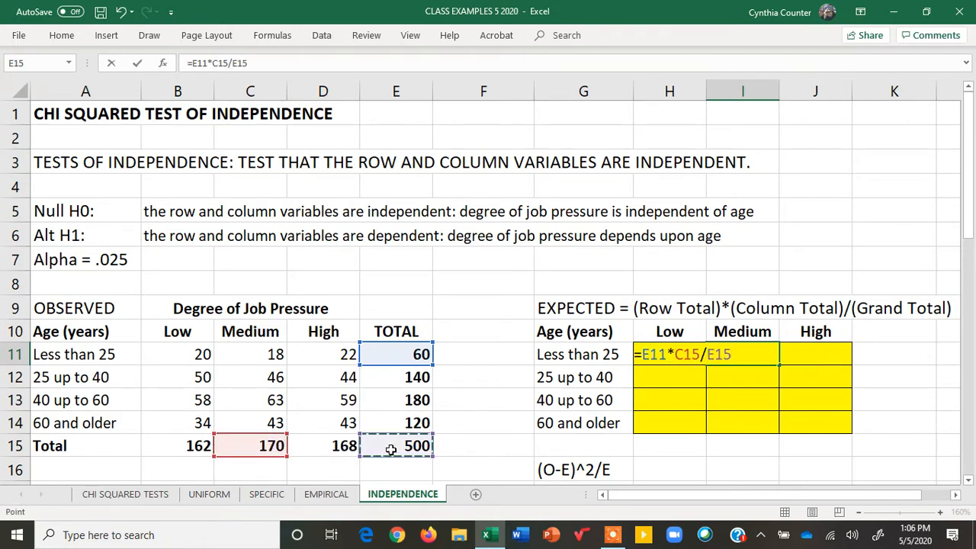
key(Return)
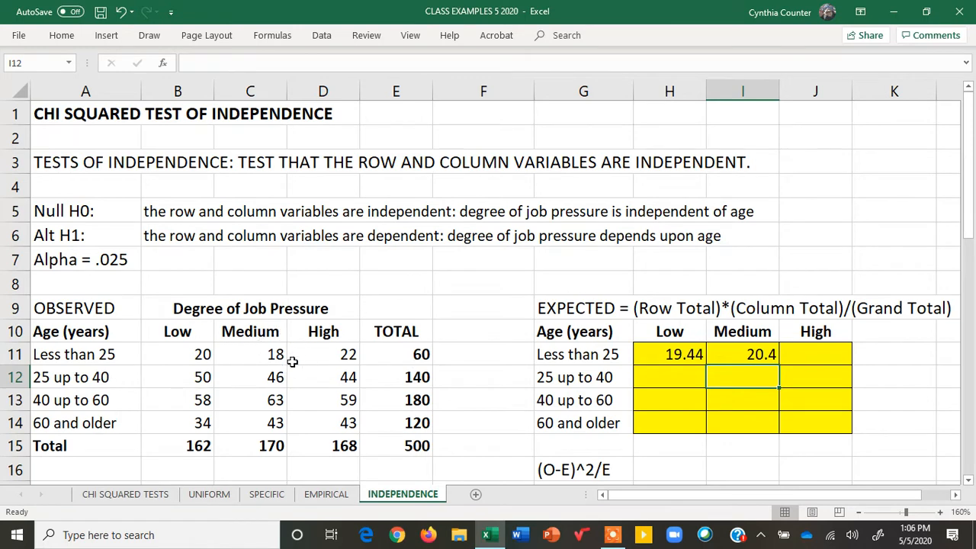
Enter =E11*D15/E15 in J11 as the expected frequency for under 25 with high pressure.
click(815, 353)
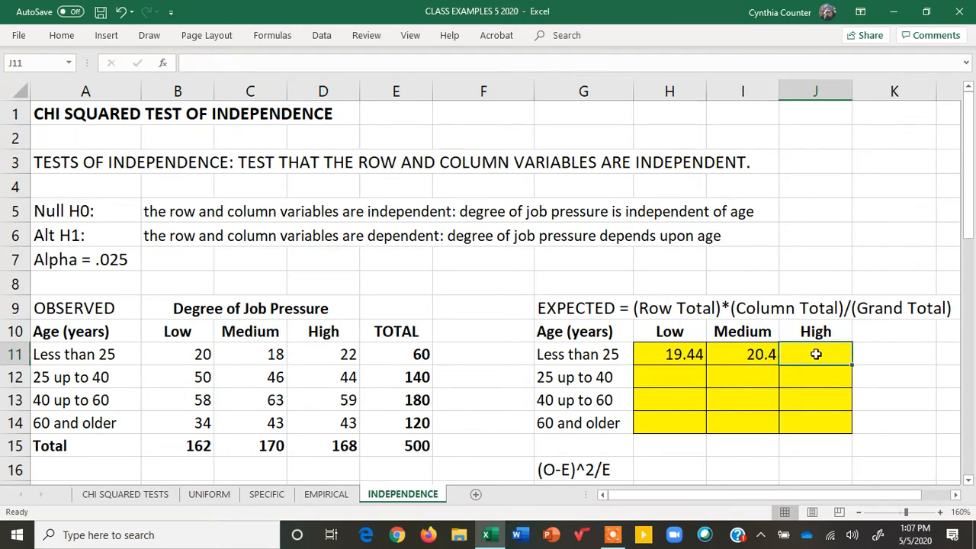
text(=)
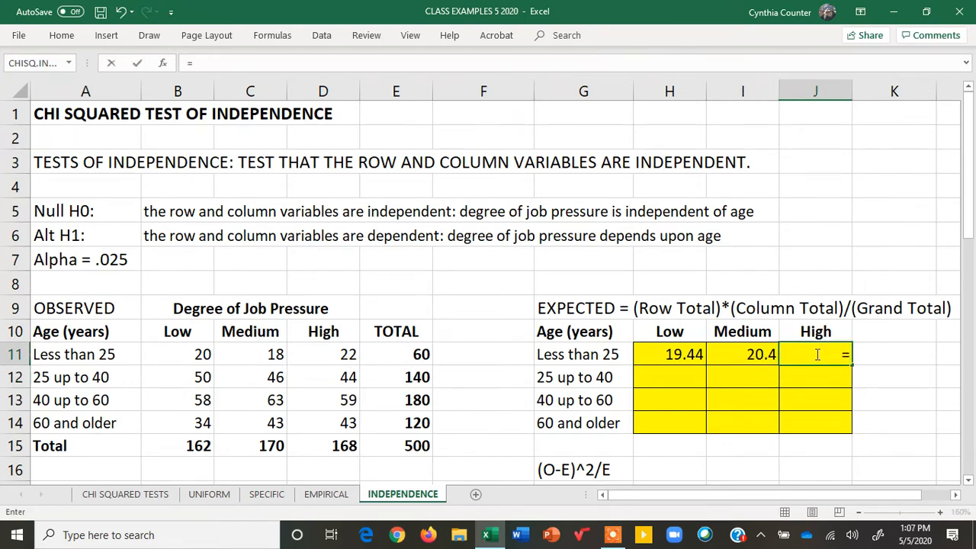
click(401, 356)
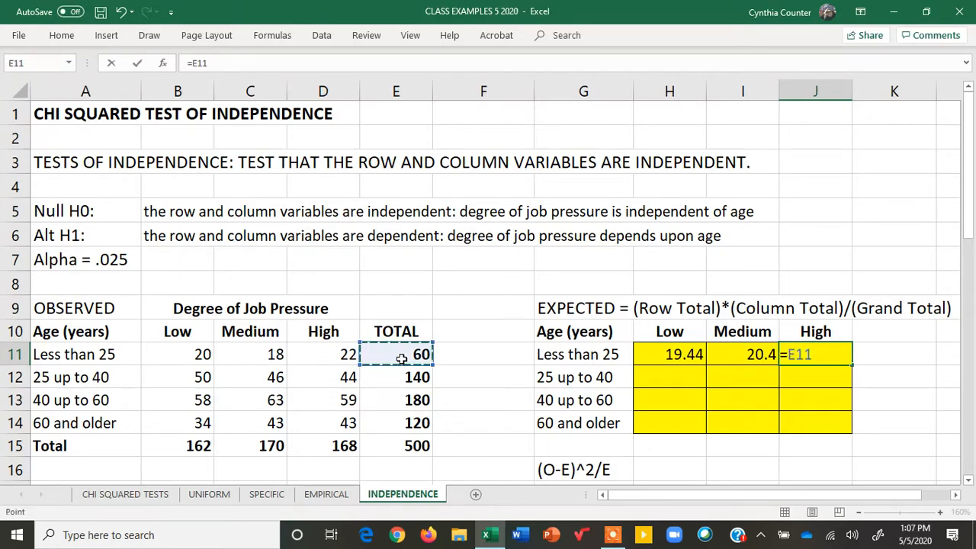
text(*)
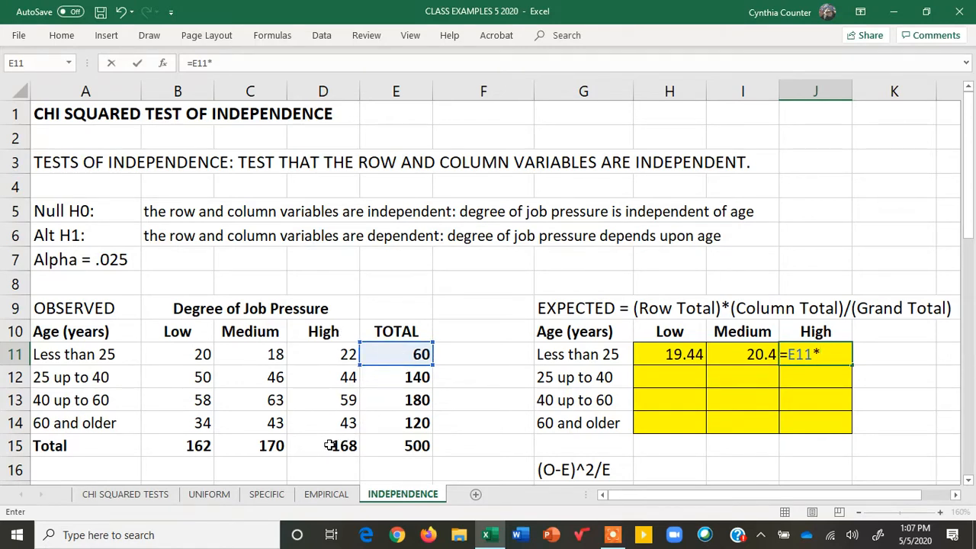
click(329, 445)
text(/)
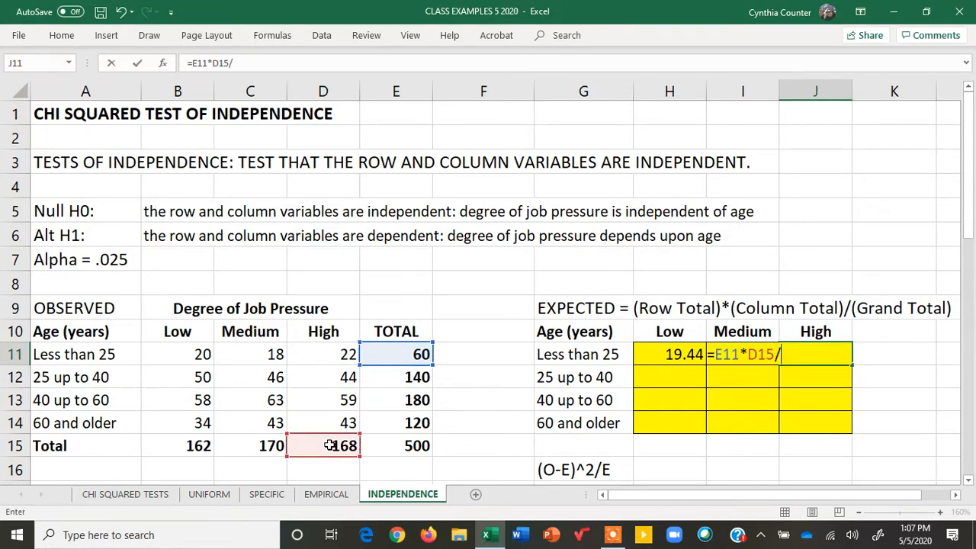
click(404, 449)
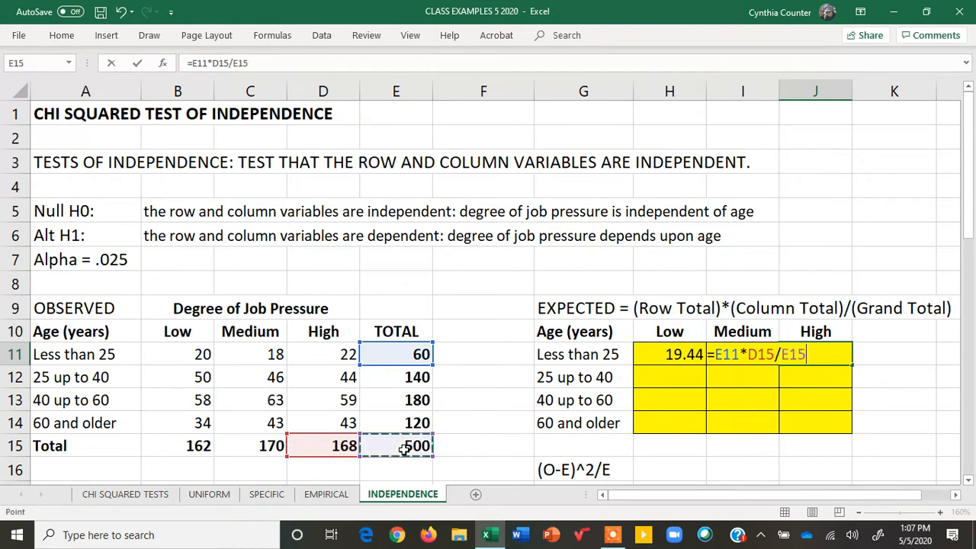
key(Return)
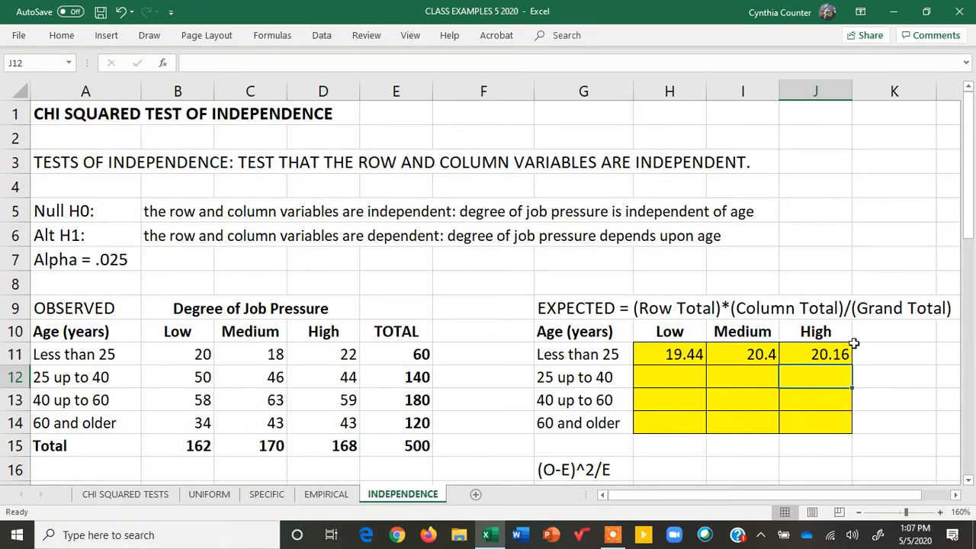
Make the column total and grand total references absolute in H11, so the formula reads =E11*$B$15/$E$15.
click(668, 351)
double_click(669, 350)
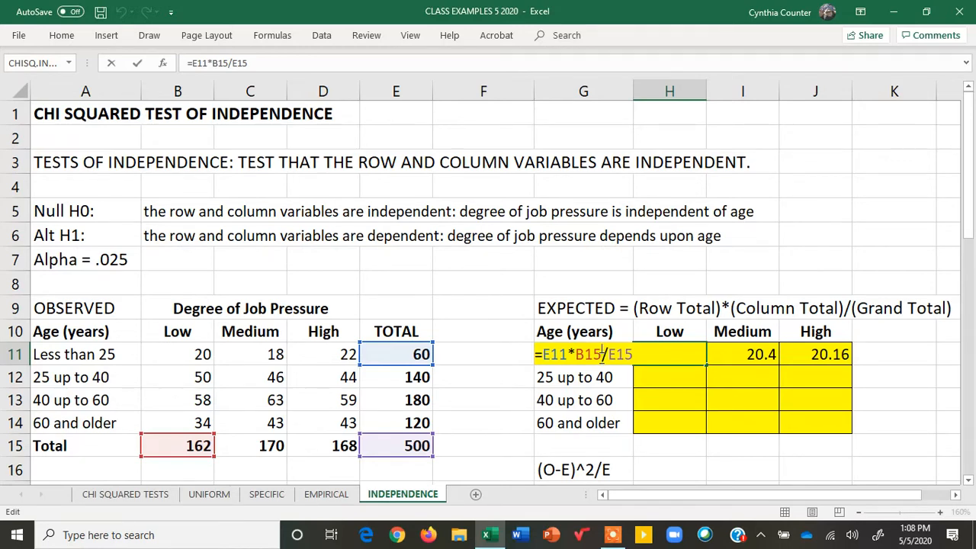
key(F4)
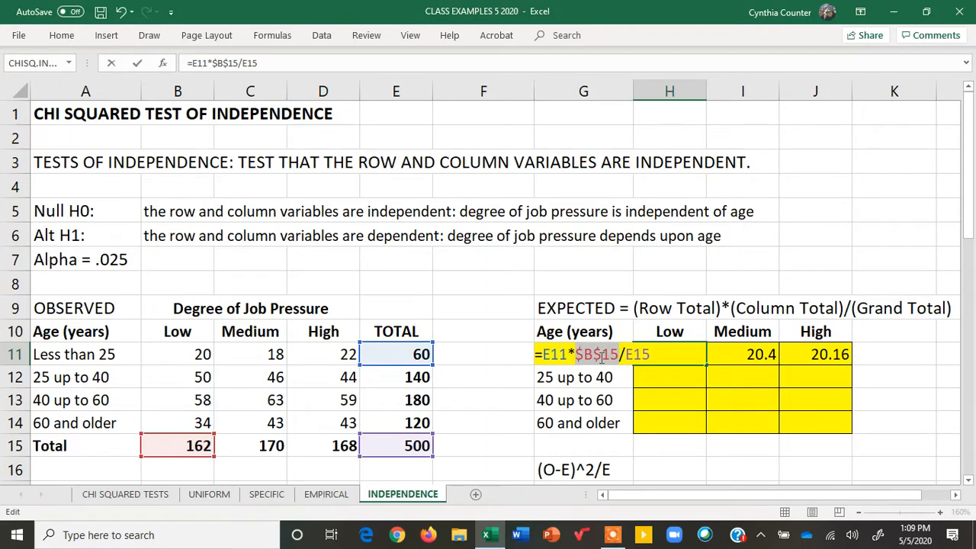
click(650, 354)
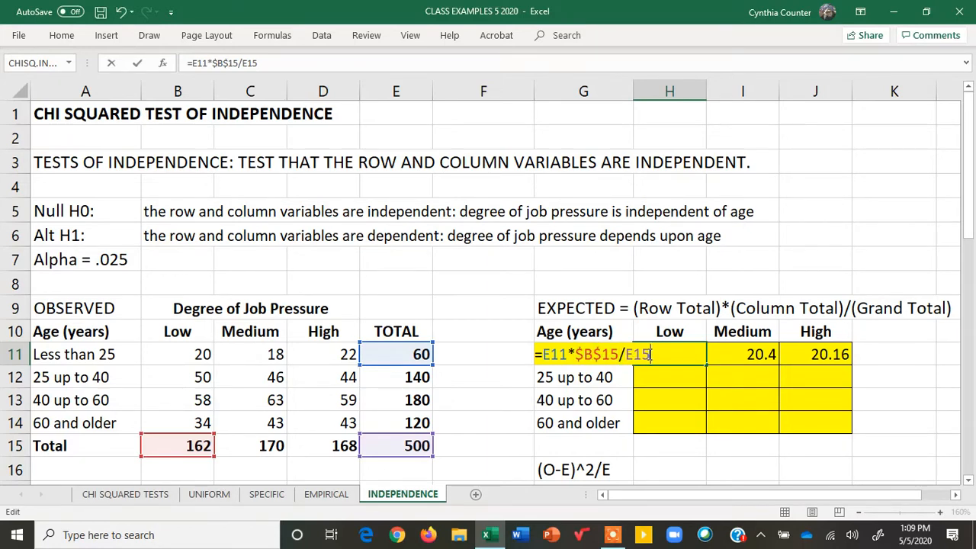
key(F4)
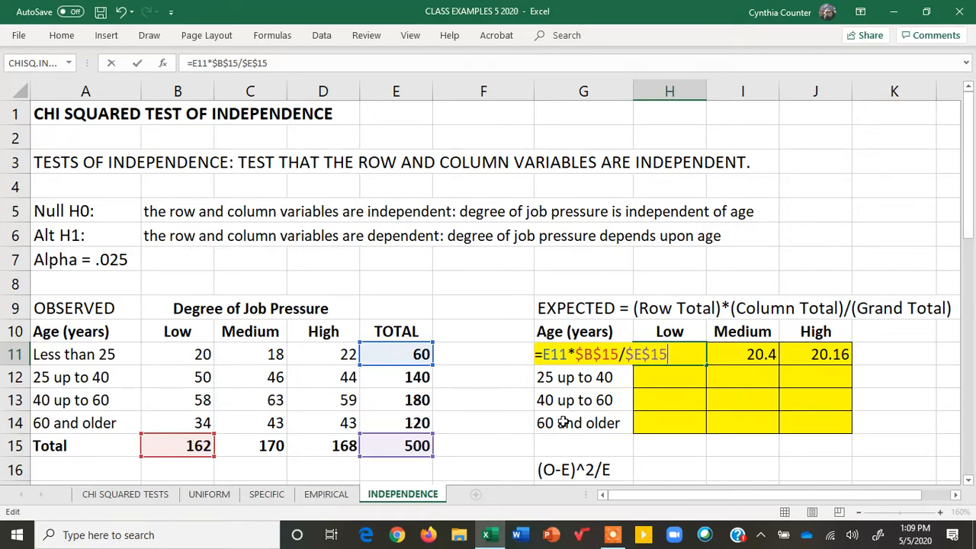
key(Return)
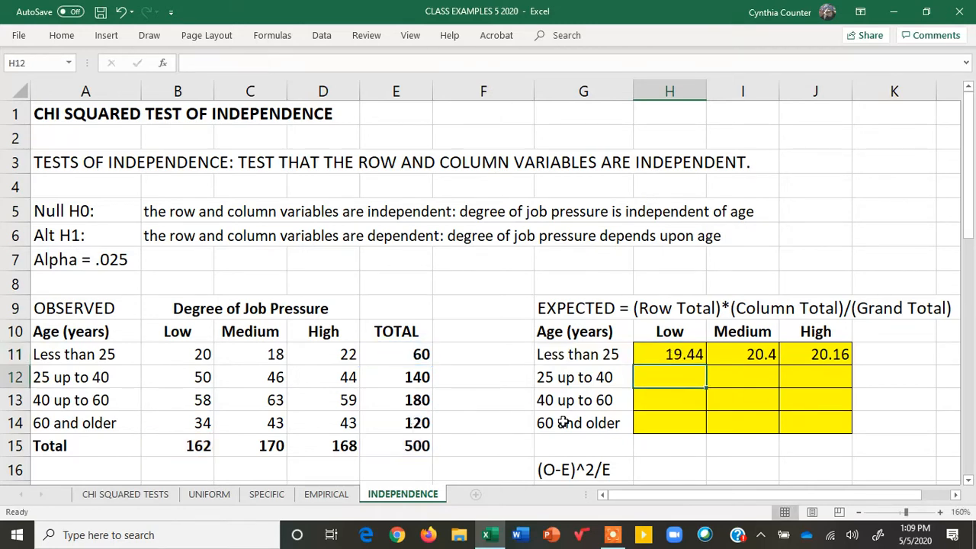
Fill the H11 formula down through H14 and check the cell references in the copied H13 formula.
click(669, 354)
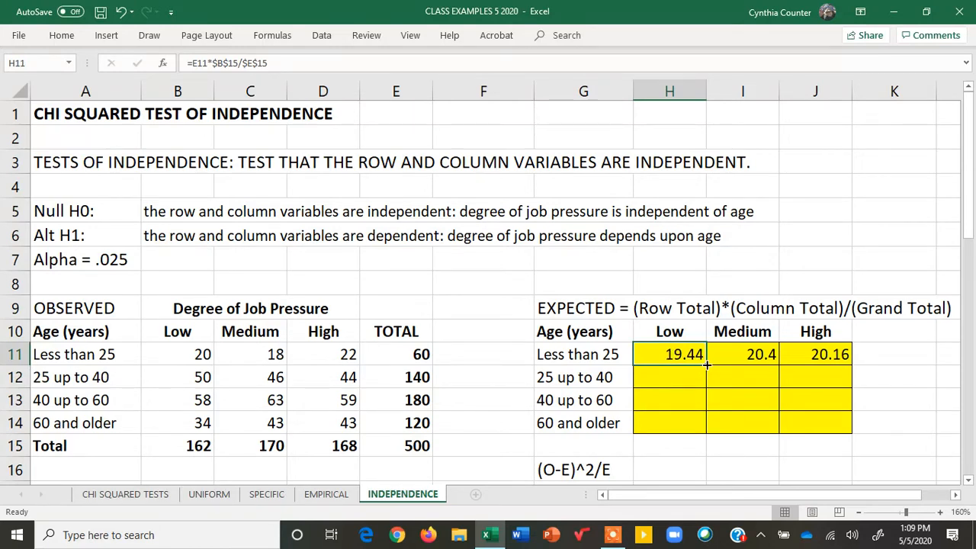
drag(707, 365, 706, 423)
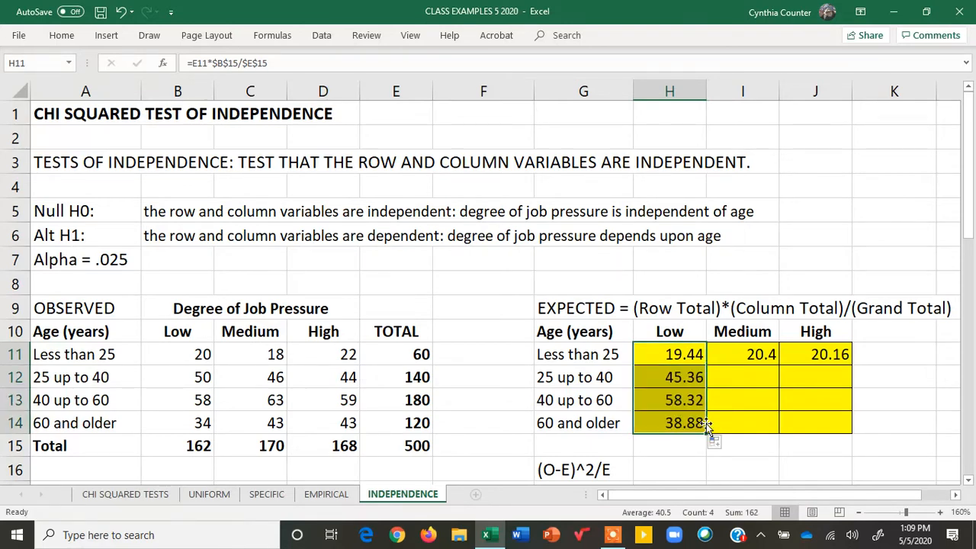
double_click(674, 399)
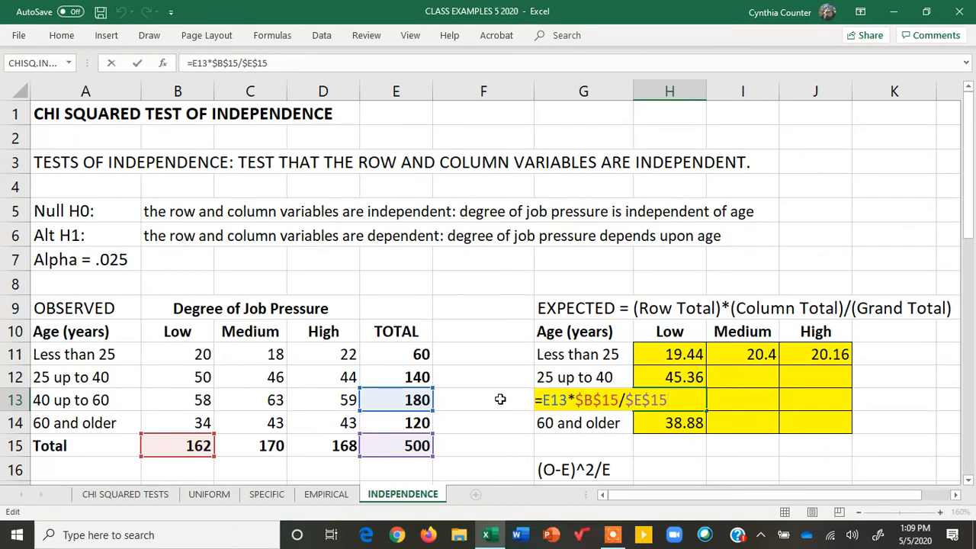
key(Return)
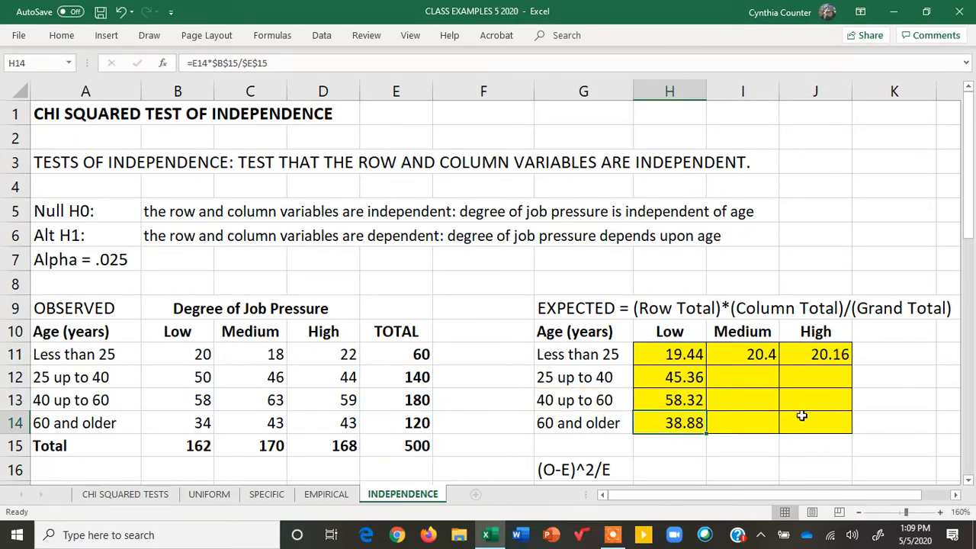
Change the I11 formula to =E11*$C$15/$E$15 and fill it down through I14 for the medium-pressure expected frequencies.
double_click(751, 354)
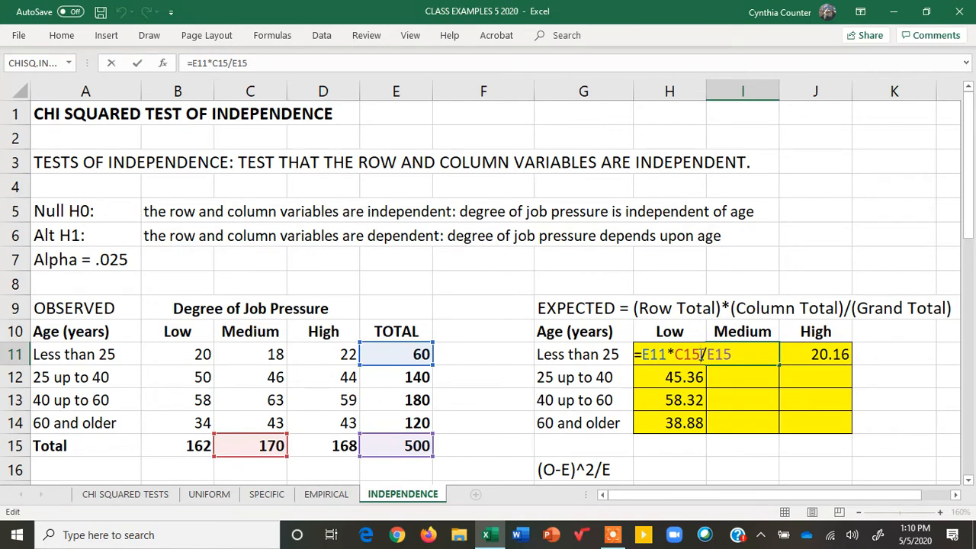
key(F4)
click(749, 357)
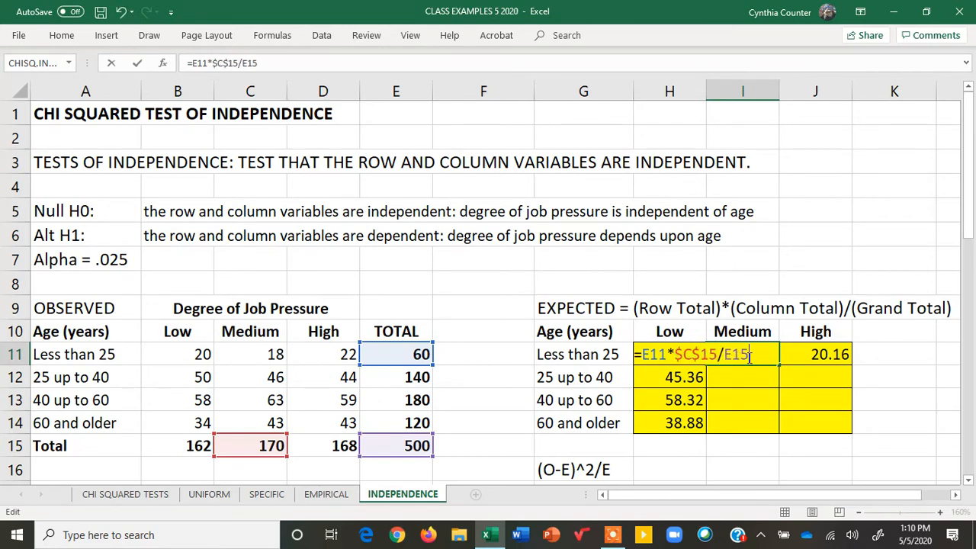
key(F4)
key(Return)
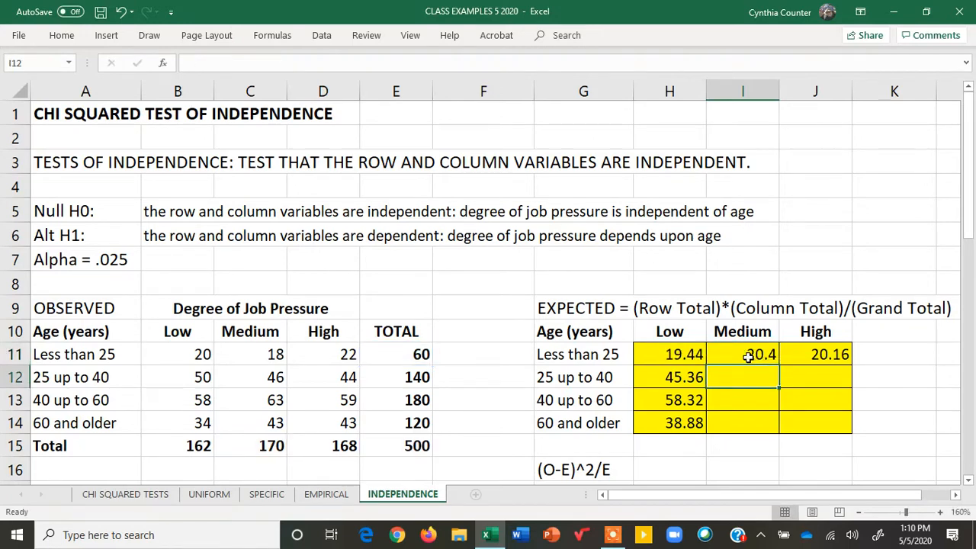
double_click(749, 356)
key(Return)
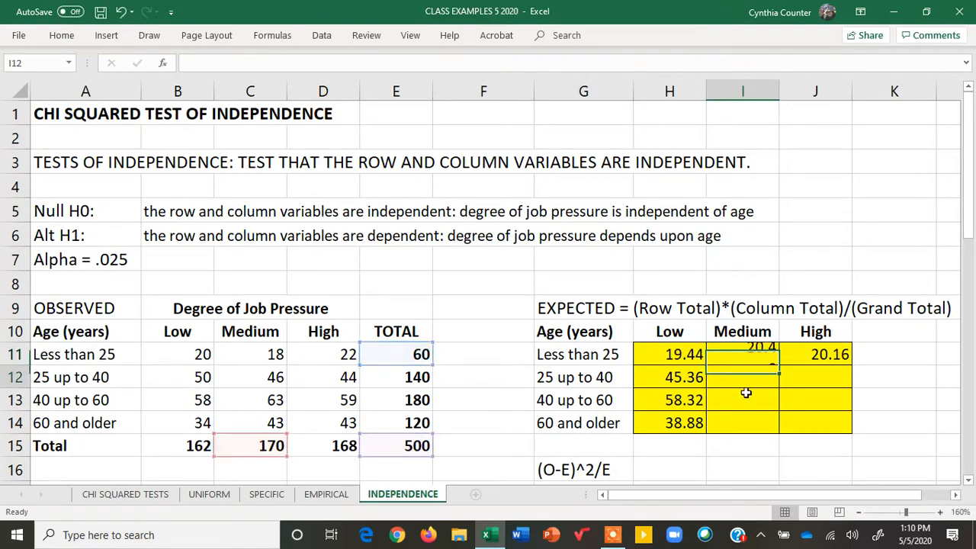
click(745, 352)
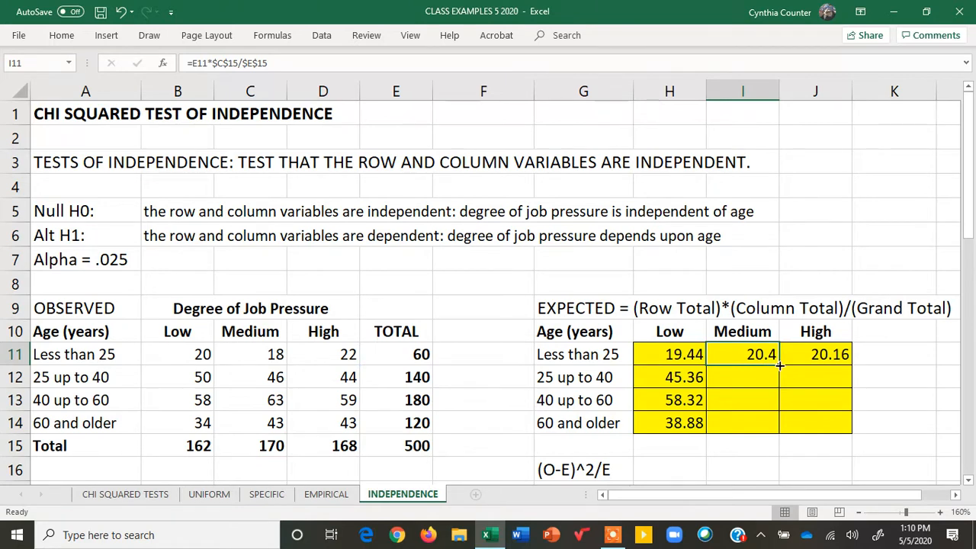
drag(779, 365, 772, 427)
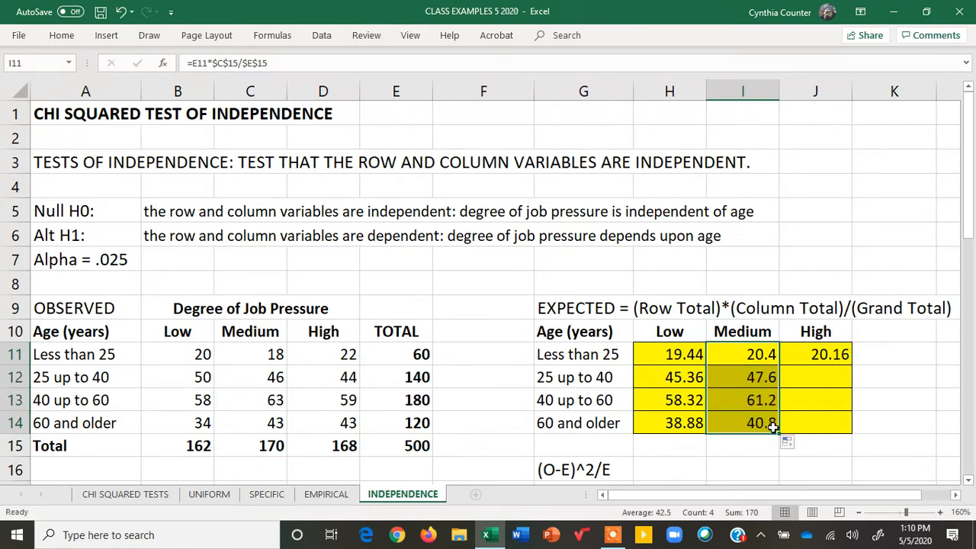
Change the J11 formula to =E11*$D$15/$E$15 and fill it down through J14 for the high-pressure expected frequencies.
double_click(839, 354)
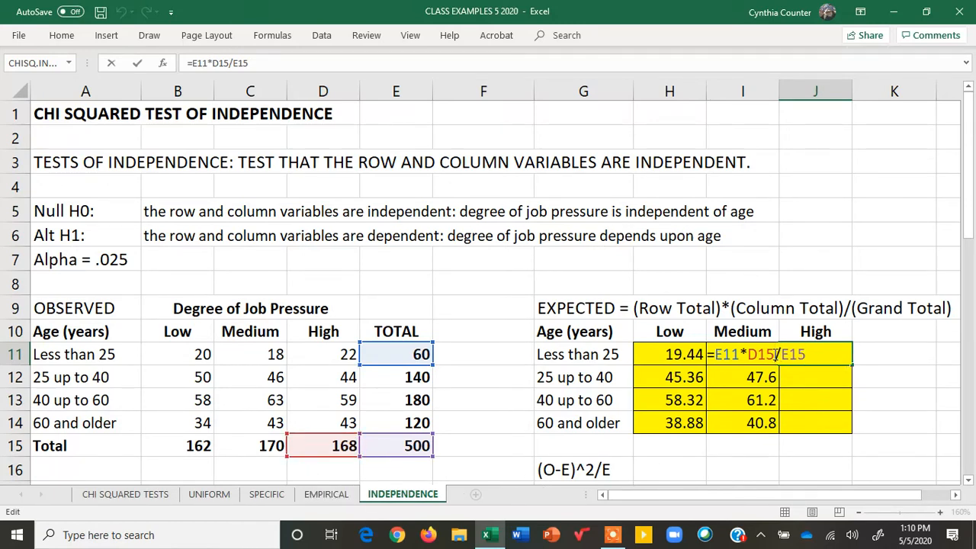
key(F4)
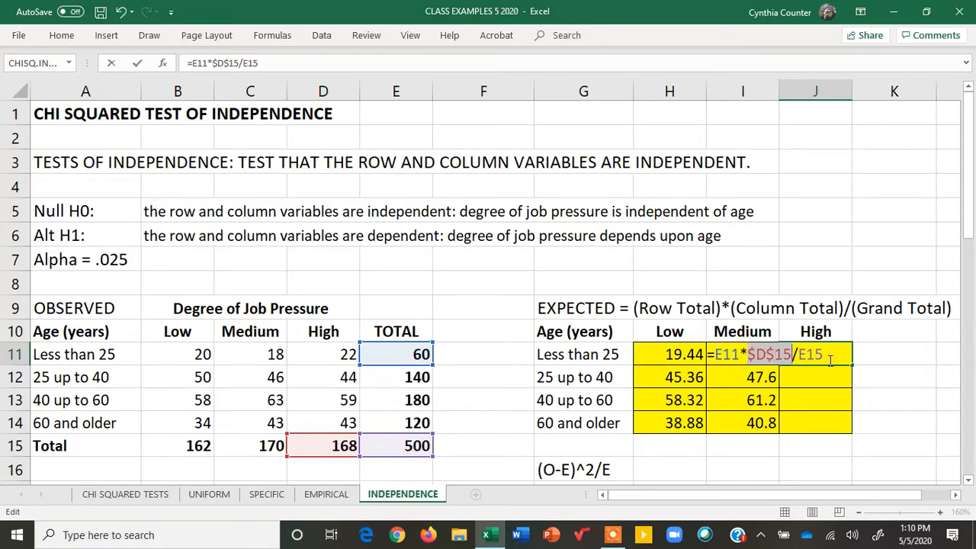
click(824, 356)
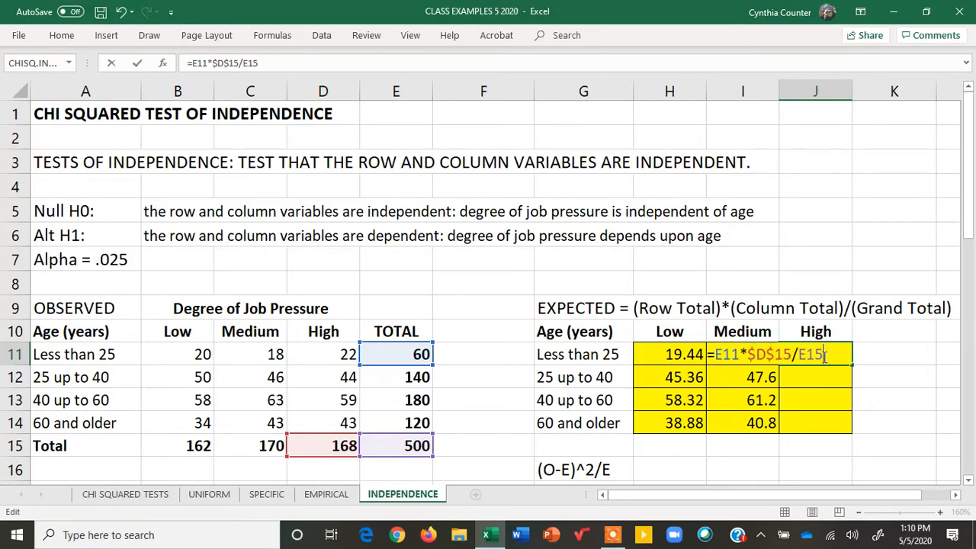
key(F4)
key(Return)
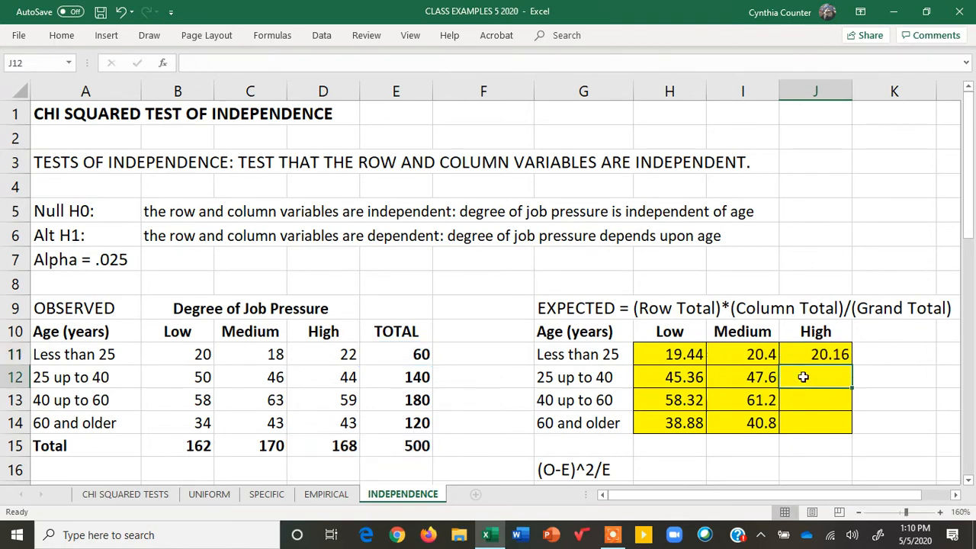
click(801, 353)
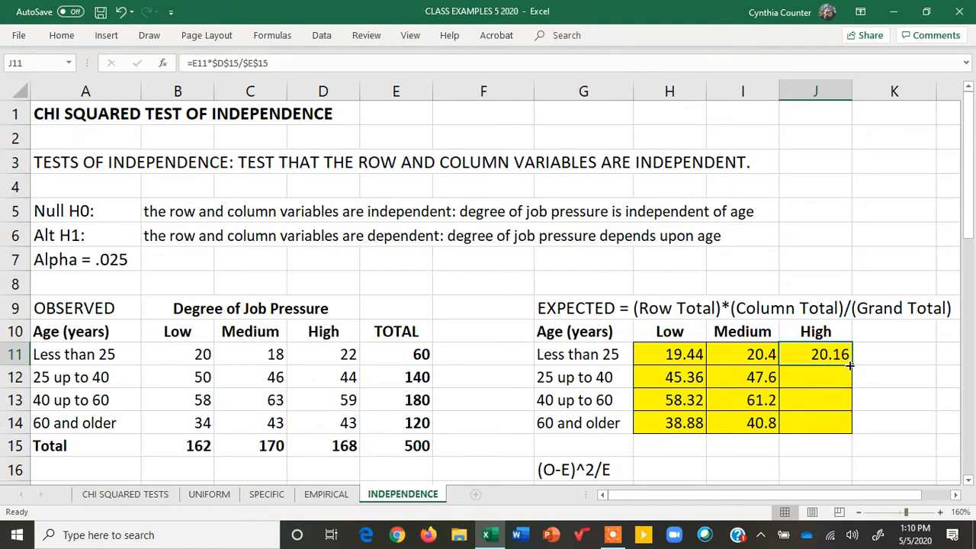
drag(850, 365, 844, 430)
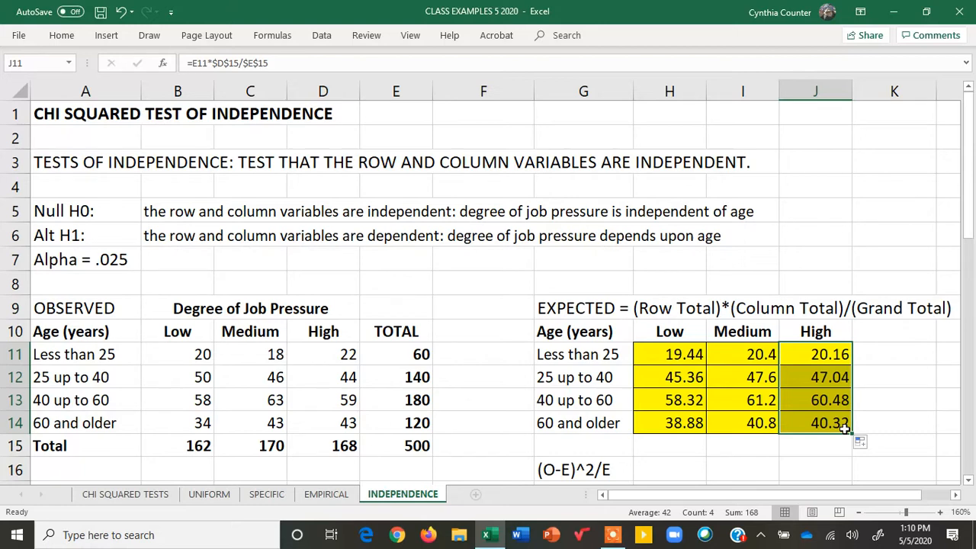
click(108, 305)
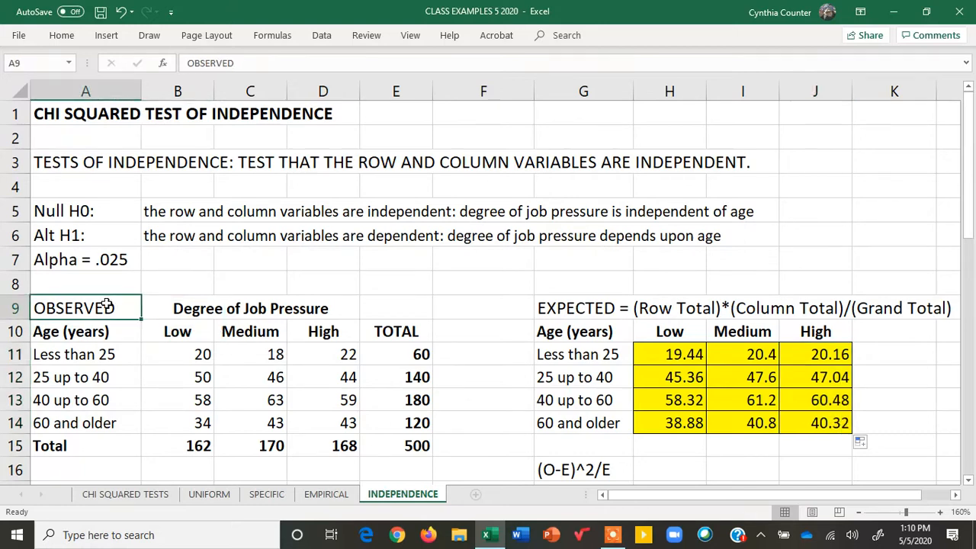
click(576, 316)
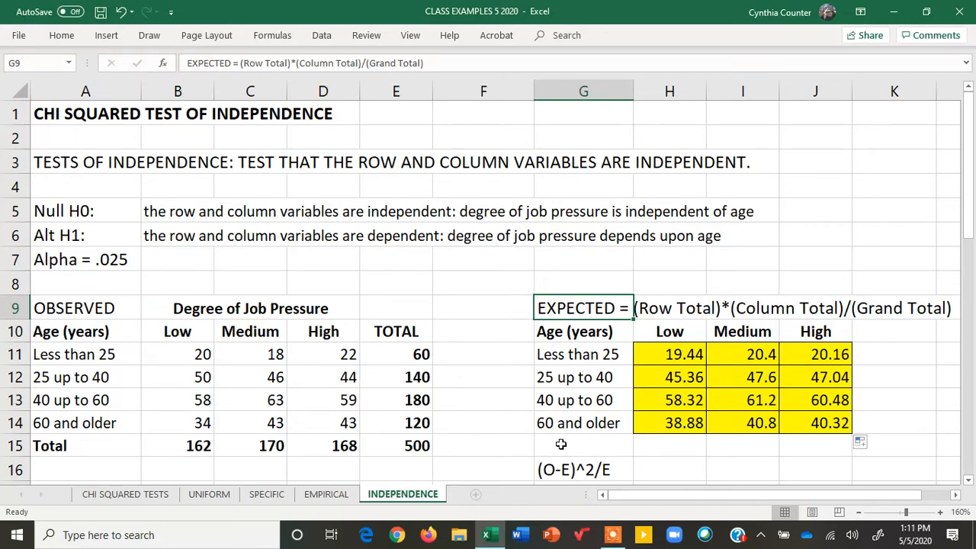
click(576, 468)
Enter =(B11-H11)^2/H11 in H18 as the (O-E)^2/E term for the under-25, low-pressure group.
drag(972, 173, 973, 237)
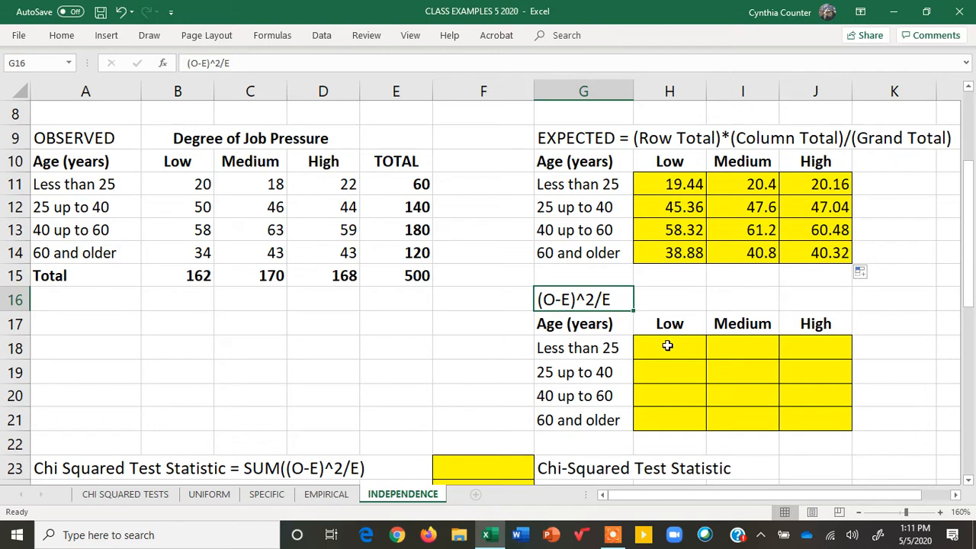
click(667, 346)
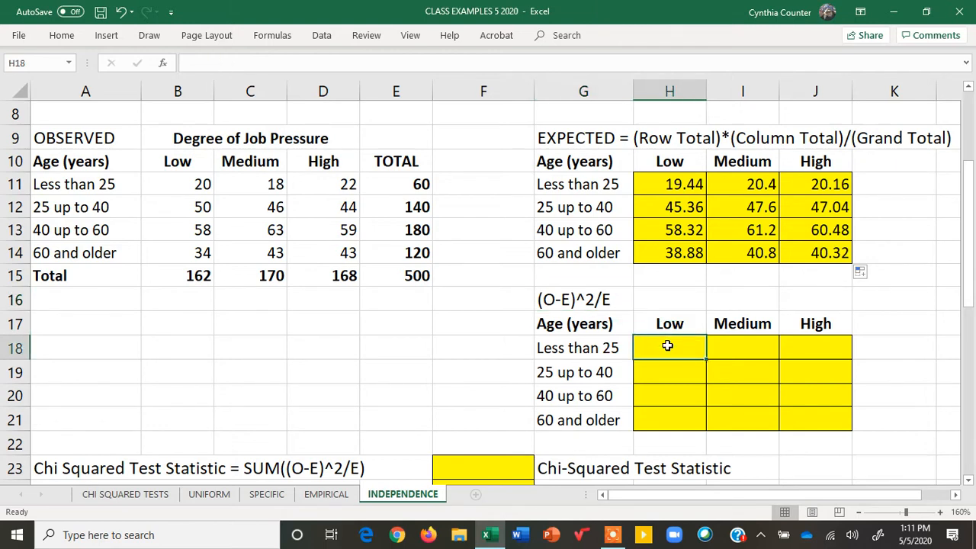
text(=)
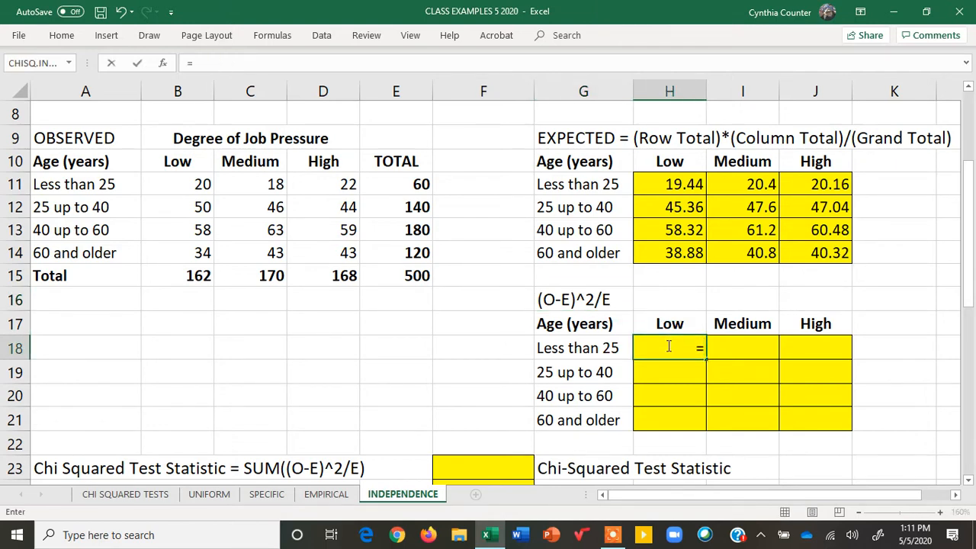
text(()
click(187, 185)
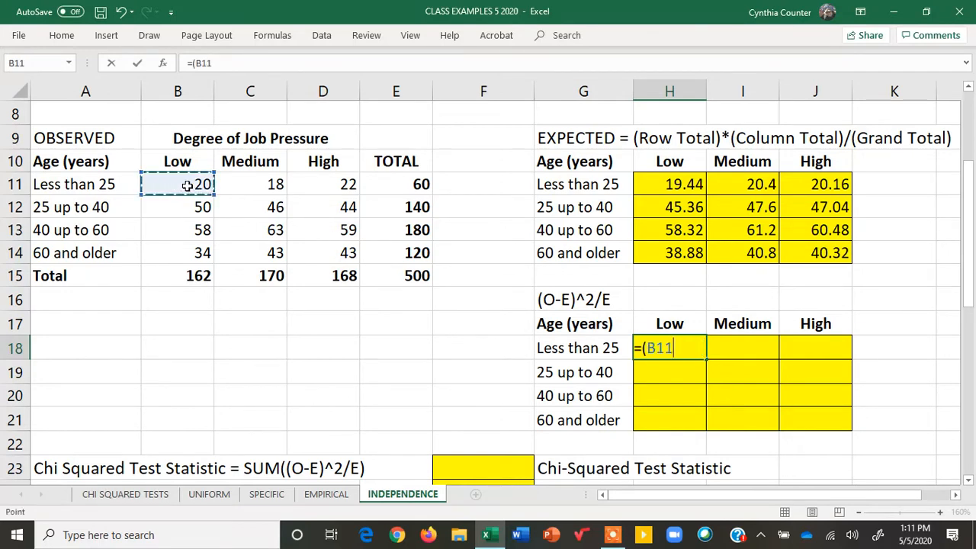
text(-)
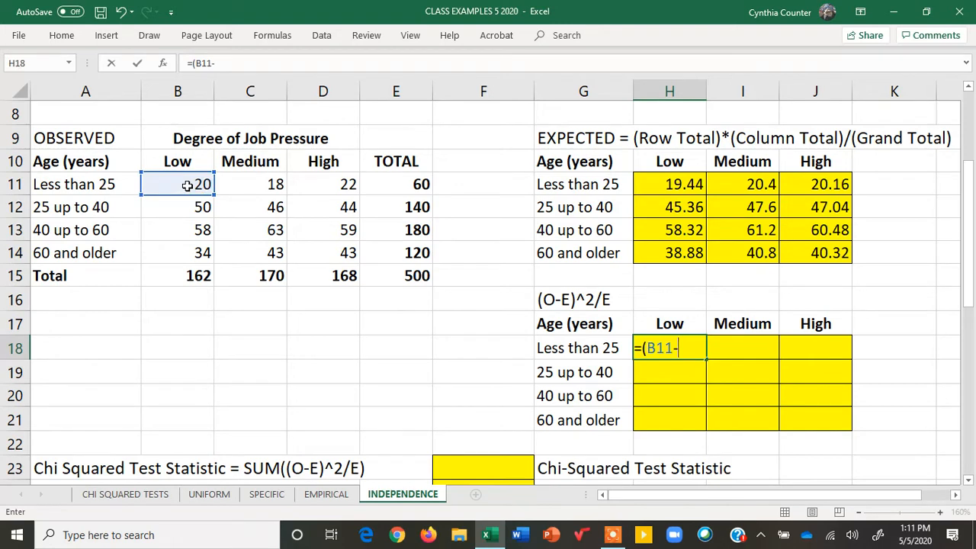
click(653, 183)
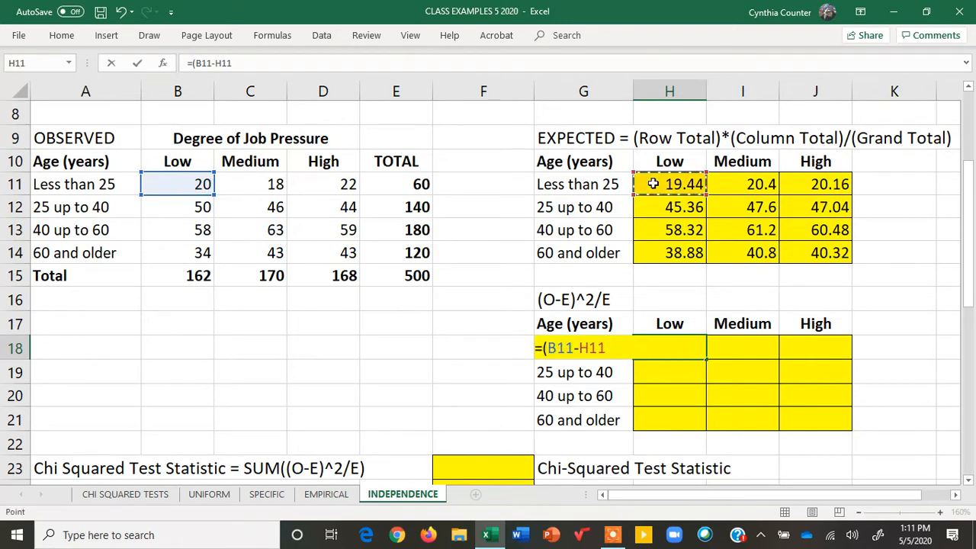
text()^2/)
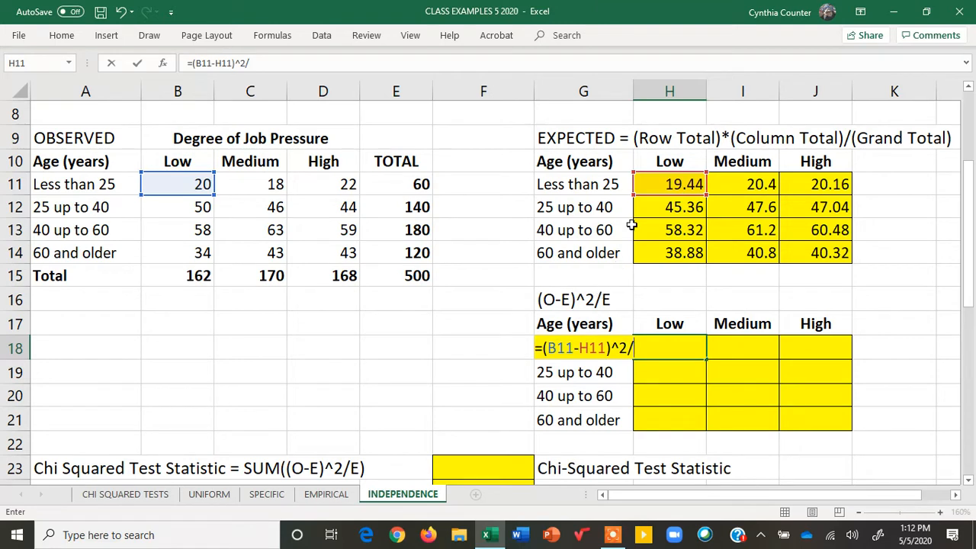
click(653, 183)
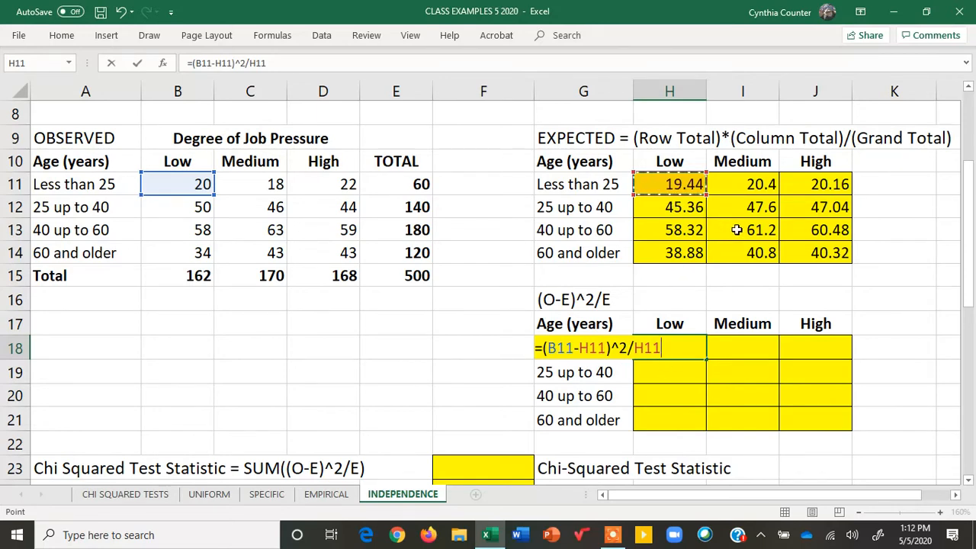
key(Return)
Fill the H18 formula across to J18 and down through row 21, and check the cell references in J21.
click(677, 349)
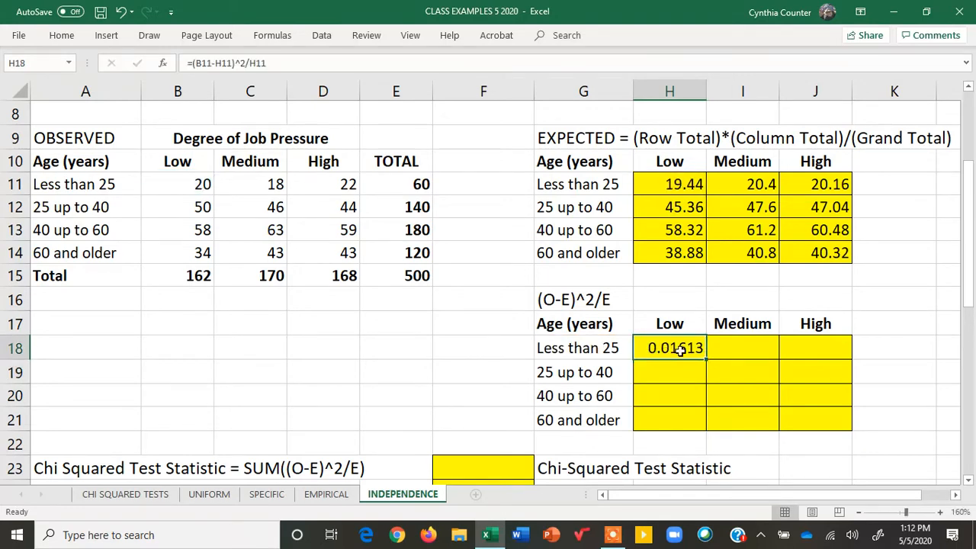
drag(707, 359, 836, 403)
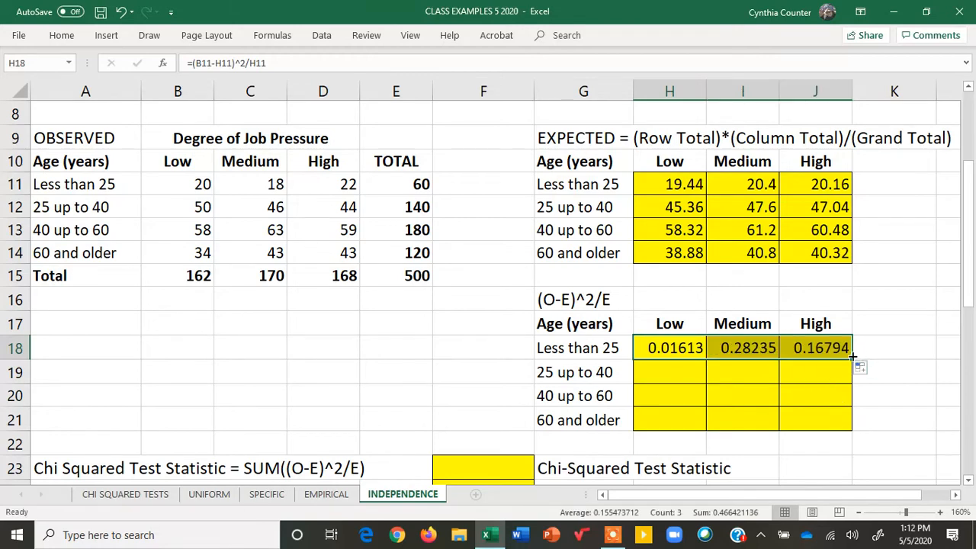
drag(853, 358, 852, 429)
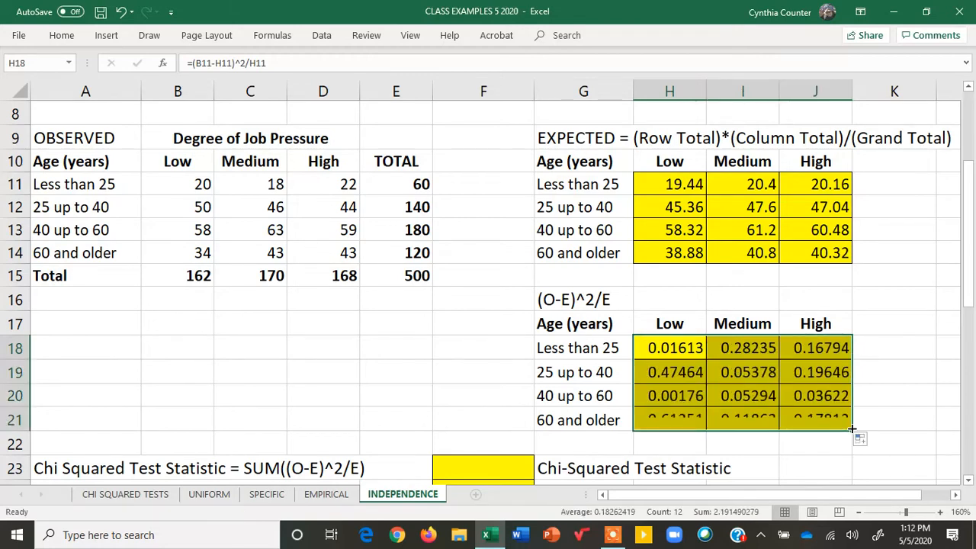
double_click(817, 419)
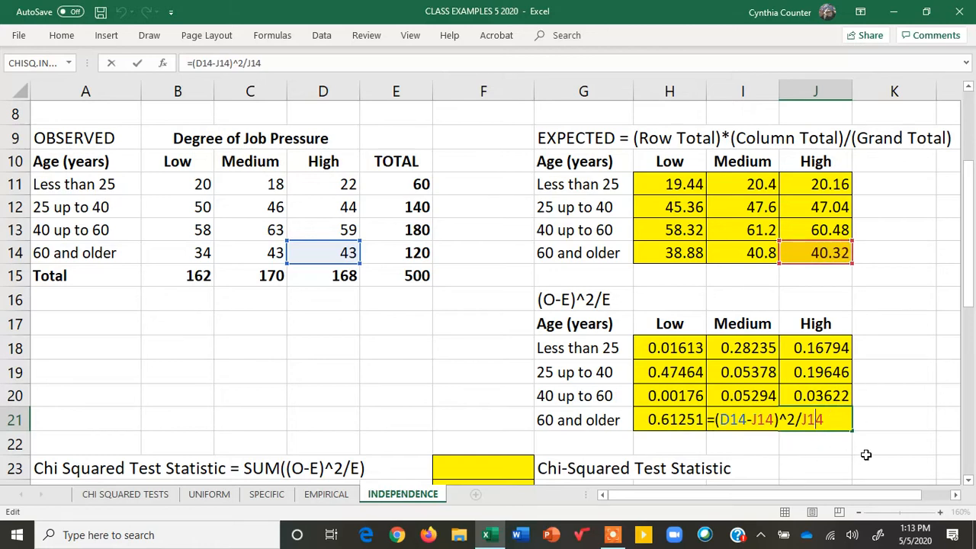
key(Tab)
key(Down)
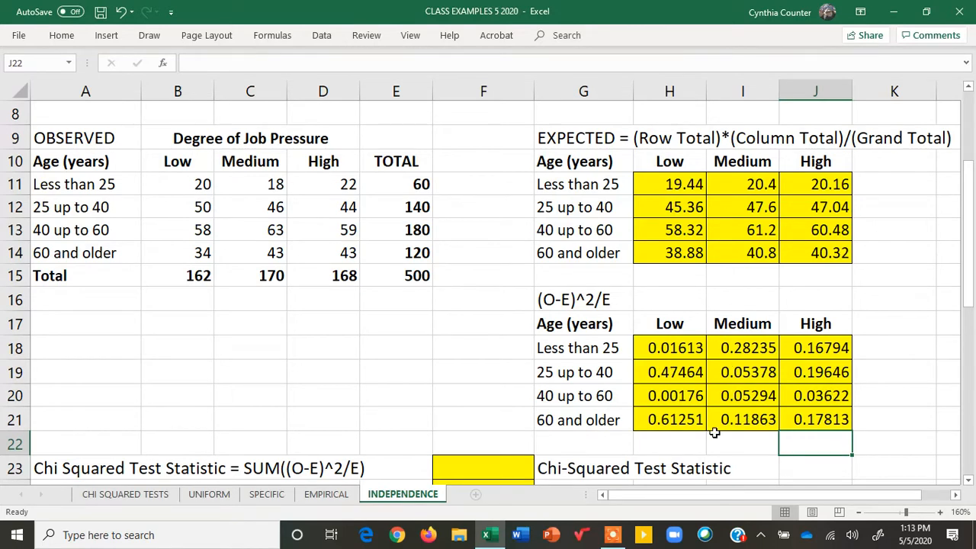
Calculate the chi-squared test statistic in F23 with =SUM(H18:J21).
drag(973, 325, 969, 336)
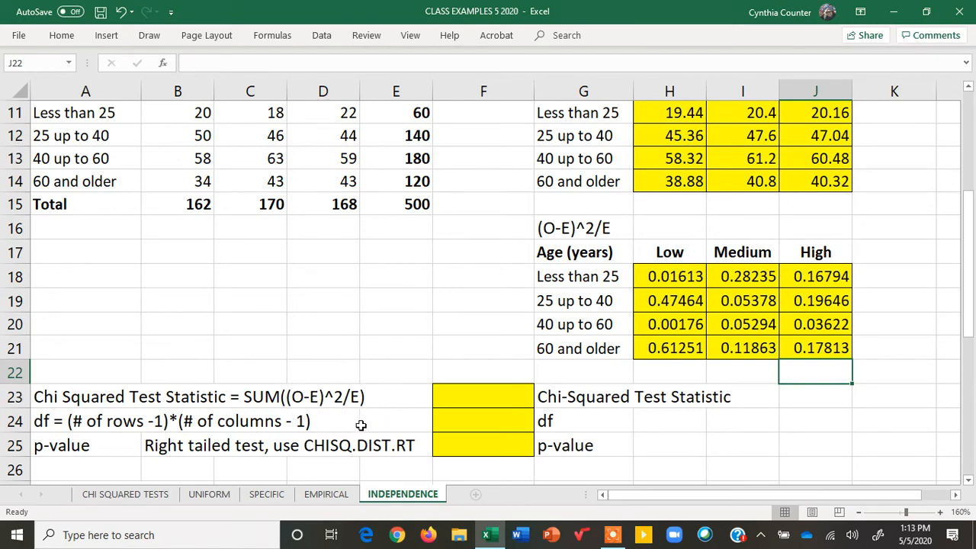
click(454, 398)
text(=)
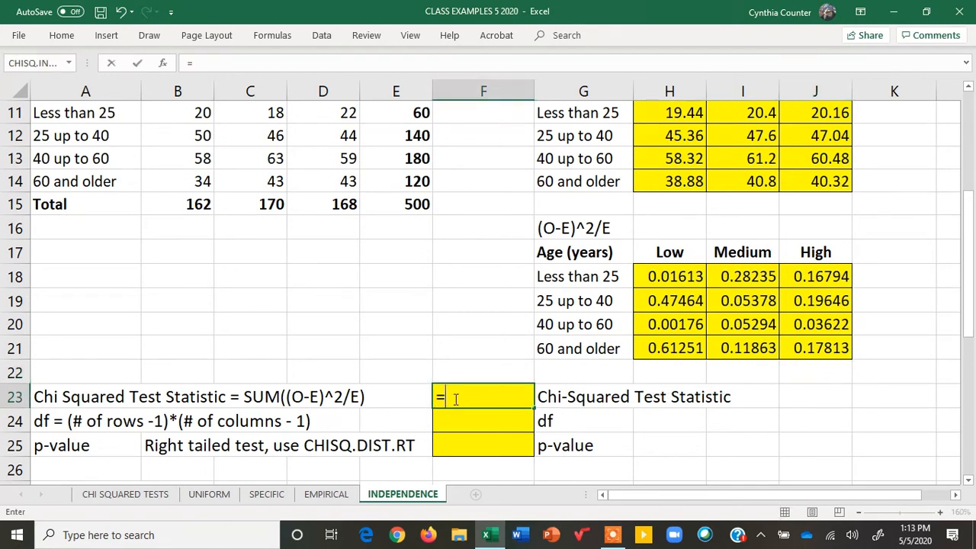
text(su)
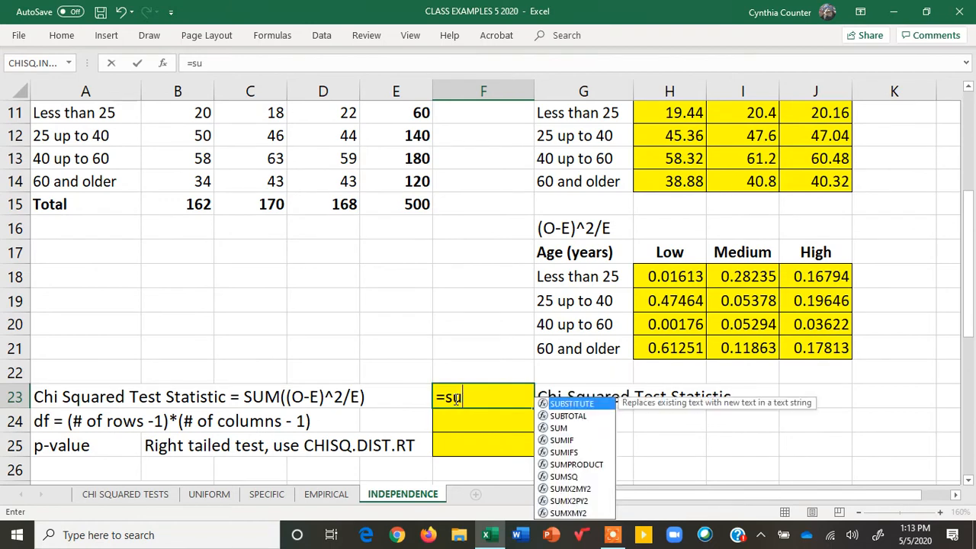
double_click(561, 427)
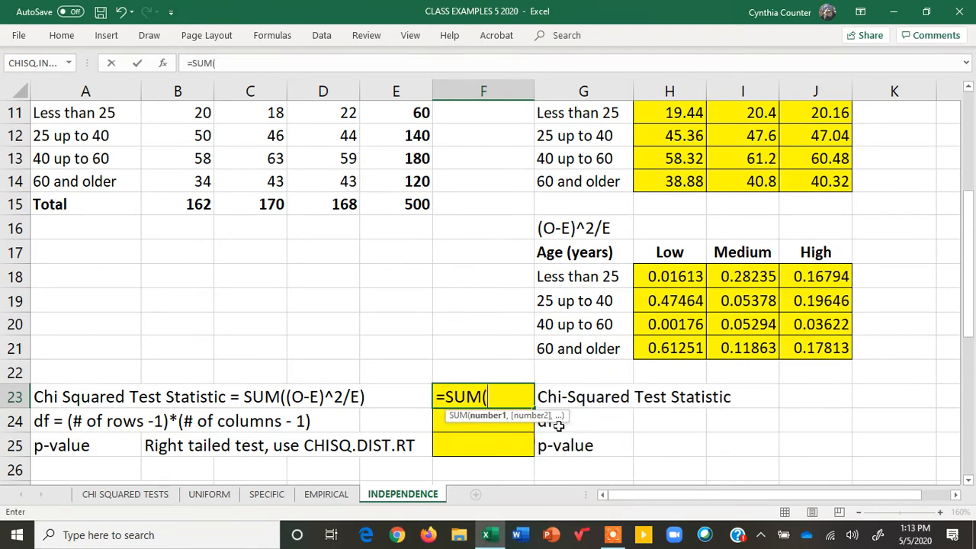
drag(663, 279, 806, 341)
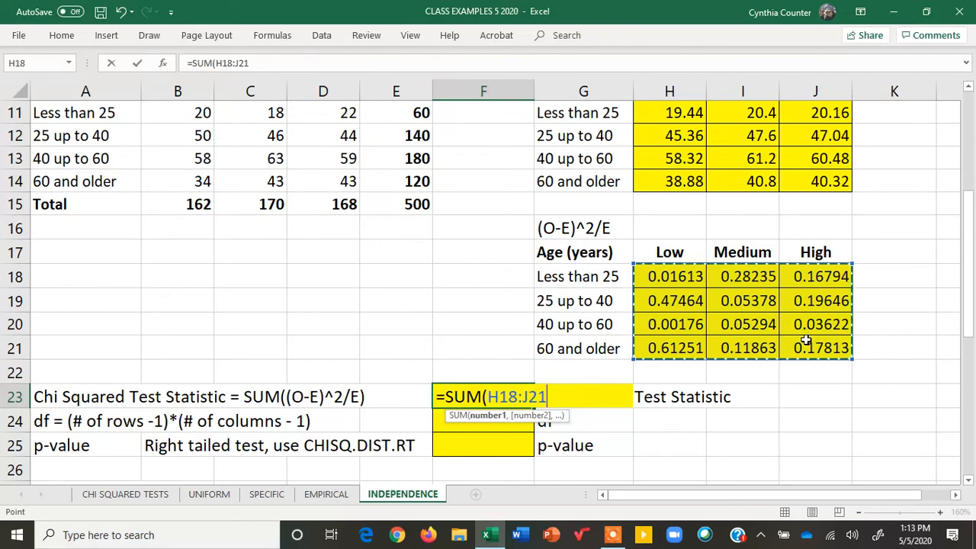
text())
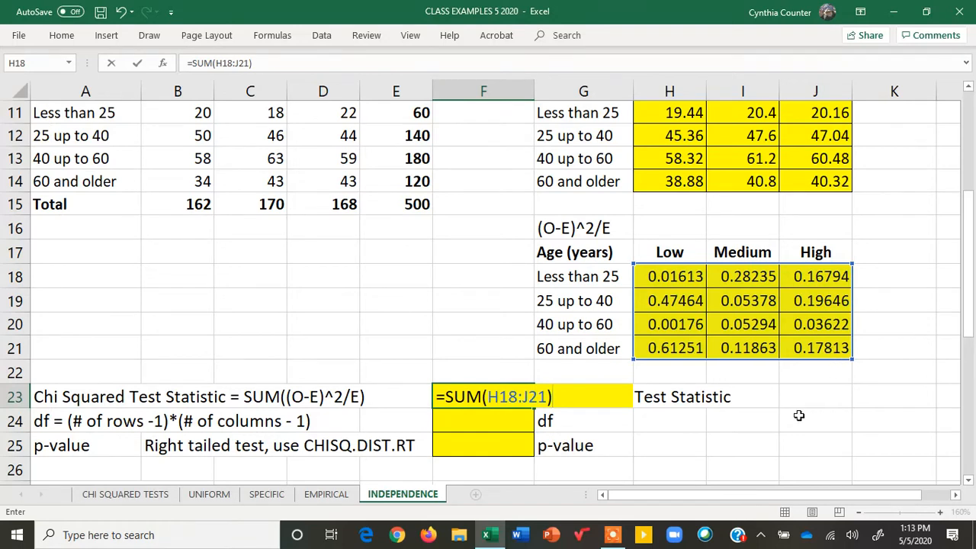
key(Return)
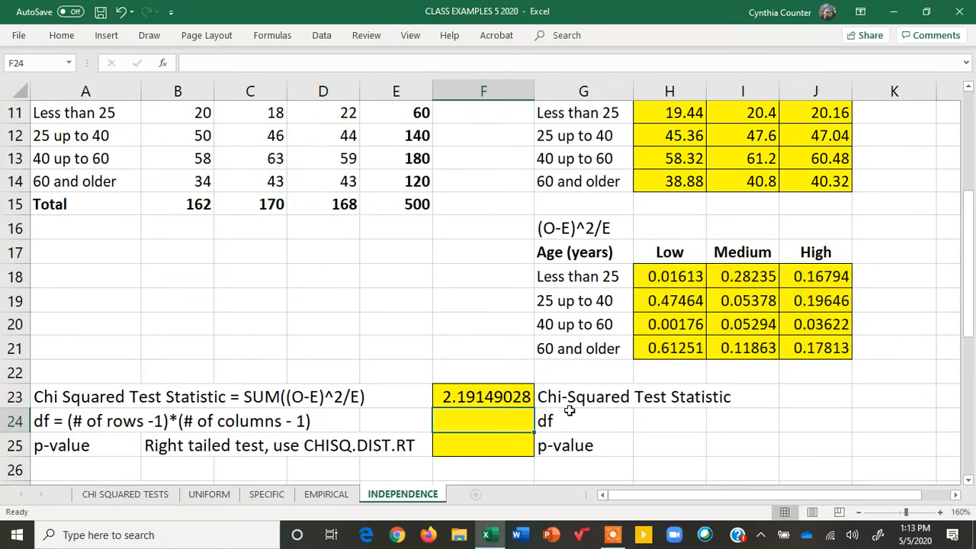
click(507, 396)
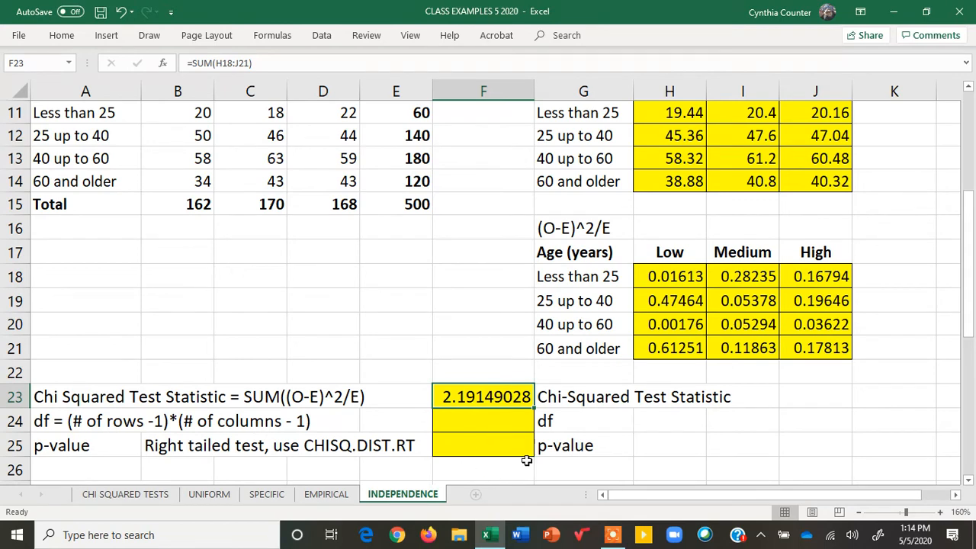
Enter the degrees of freedom in F24 as =3*2.
click(483, 423)
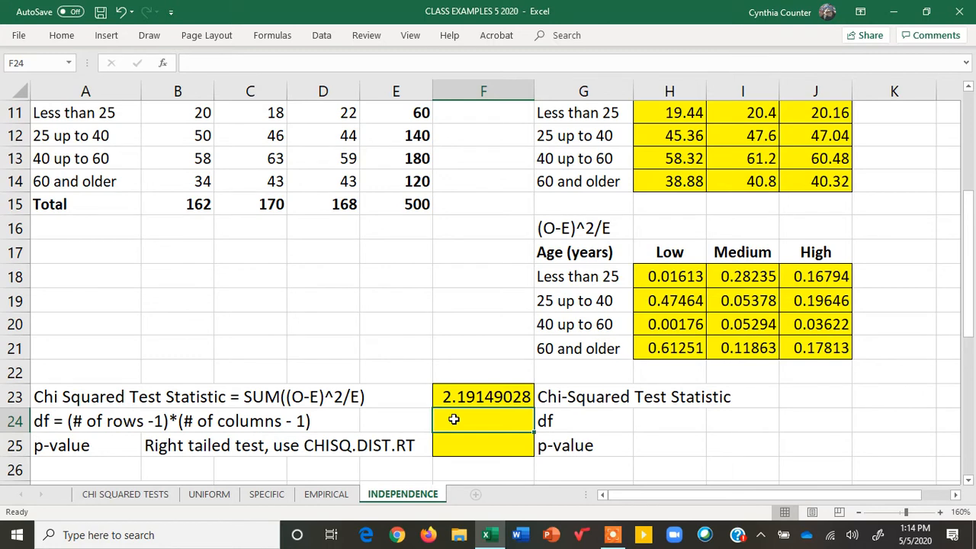
text(=3*2)
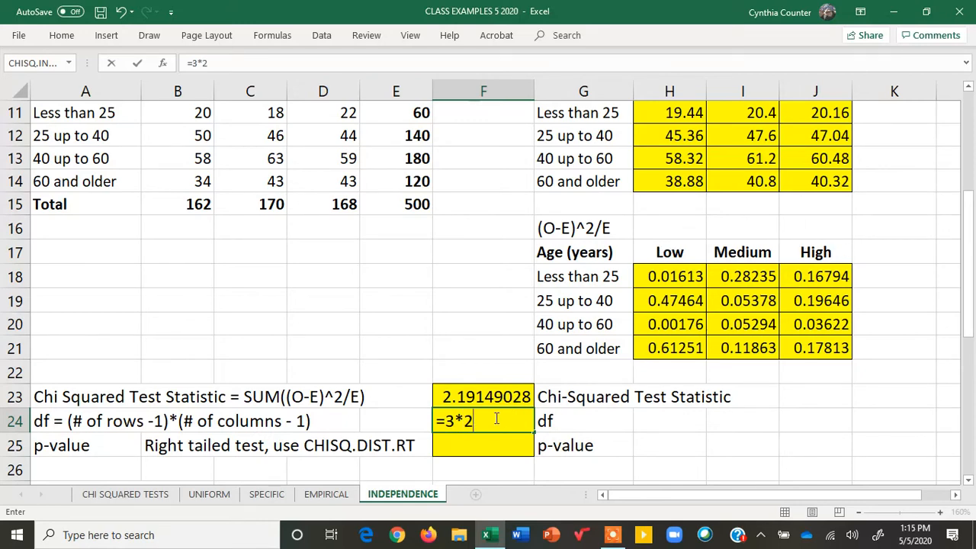
key(Return)
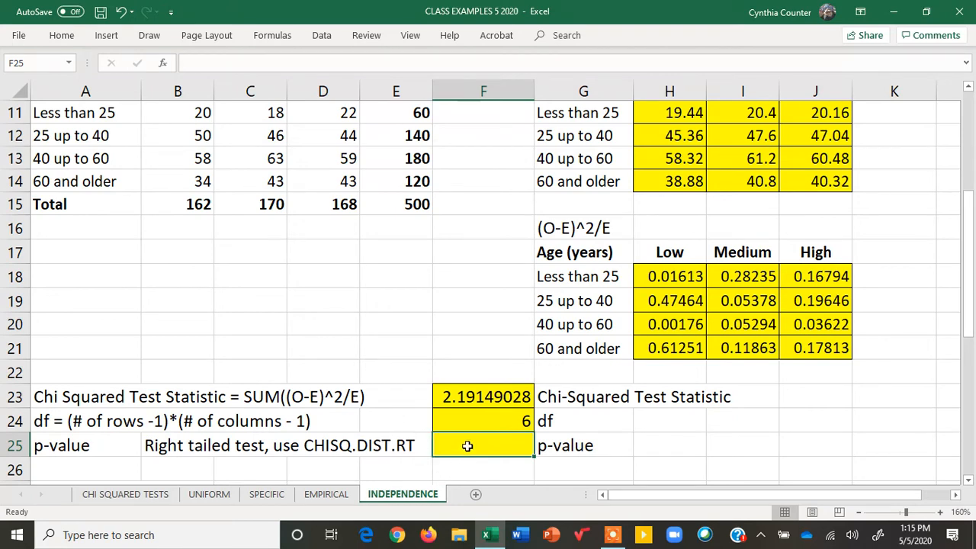
Calculate the right-tailed p-value in F25 with =CHISQ.DIST.RT(F23,F24).
text(=)
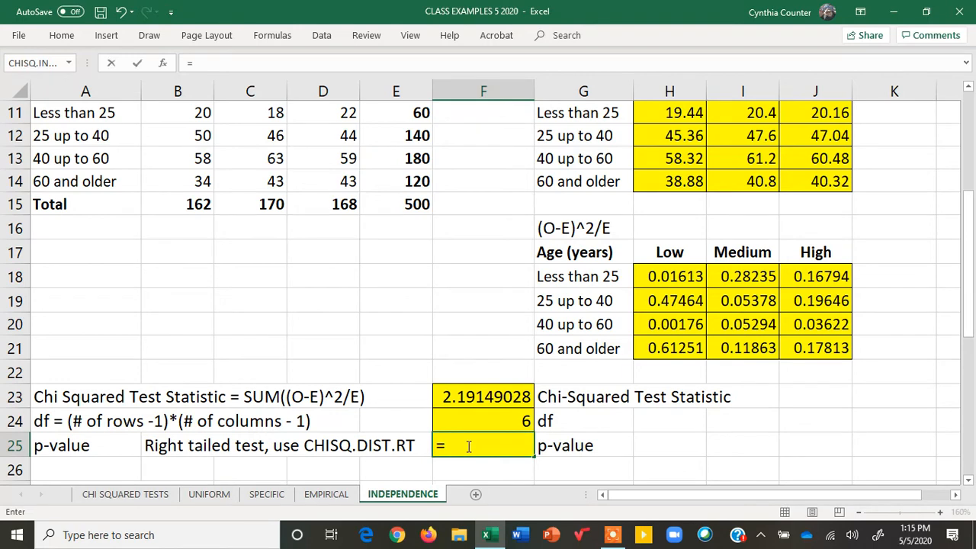
text(ch)
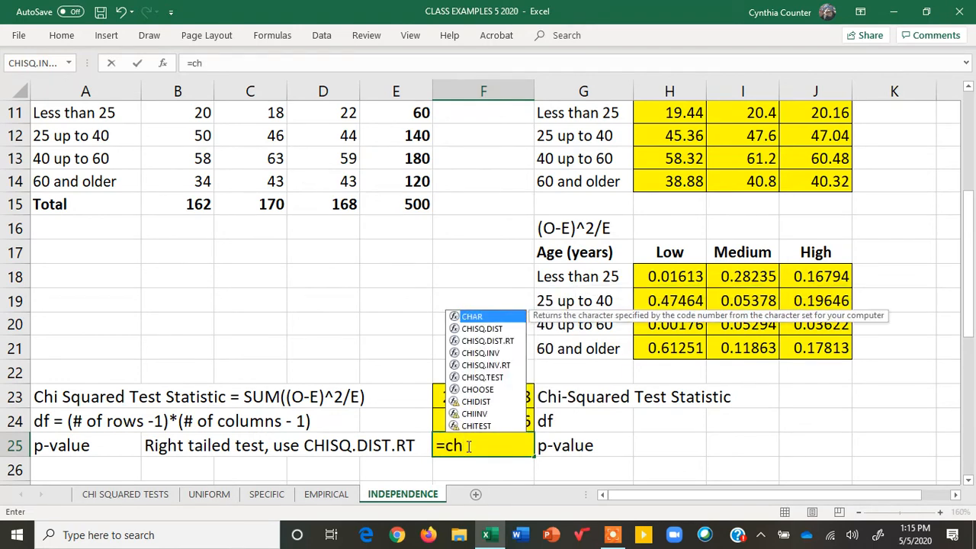
click(493, 342)
double_click(492, 343)
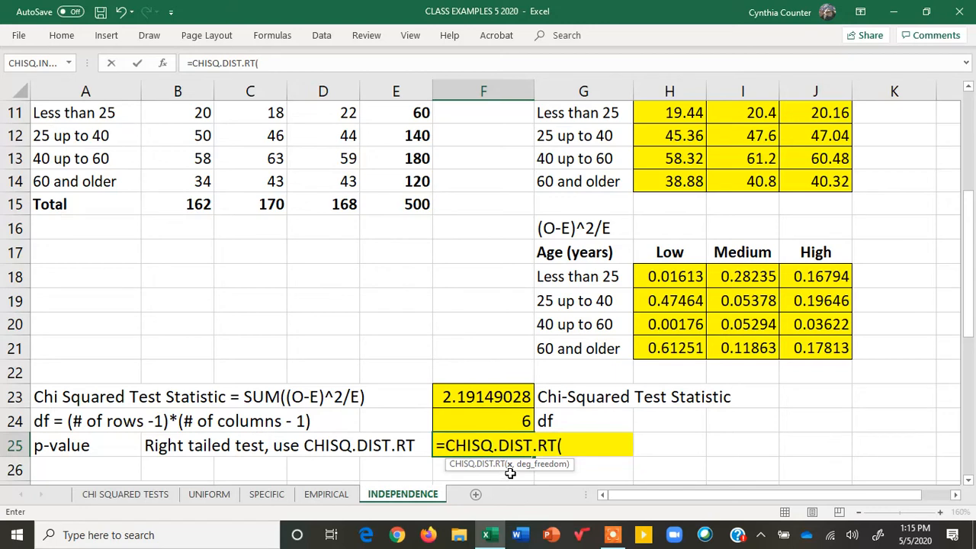
click(488, 397)
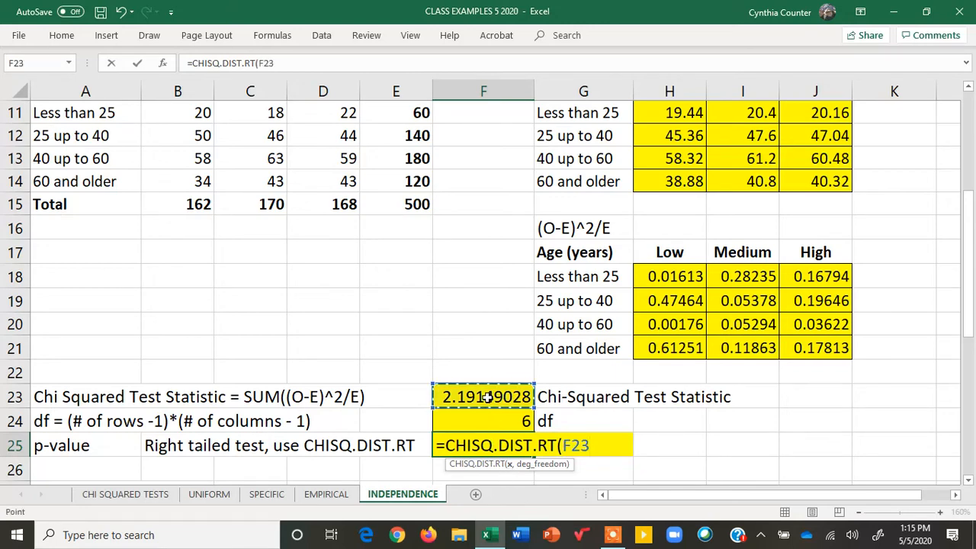
text(,)
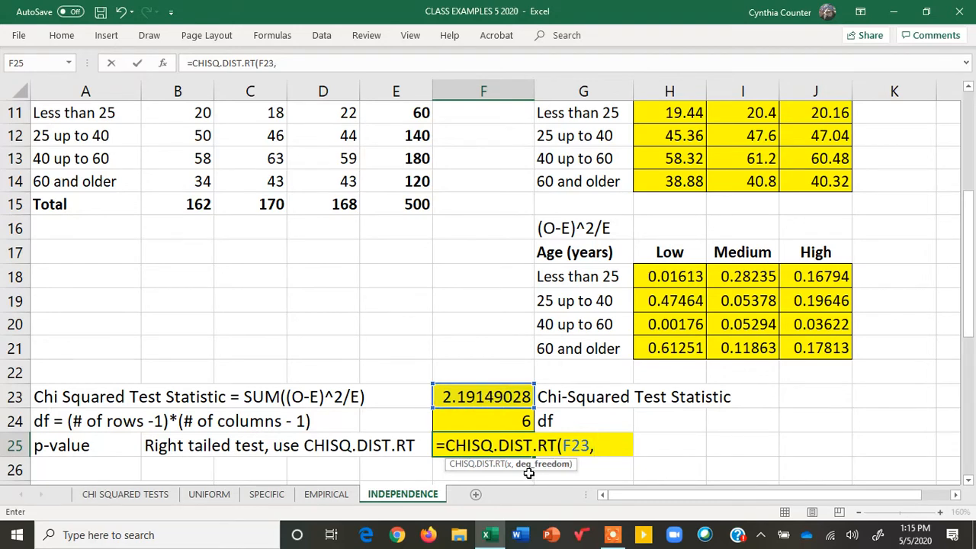
click(500, 424)
text())
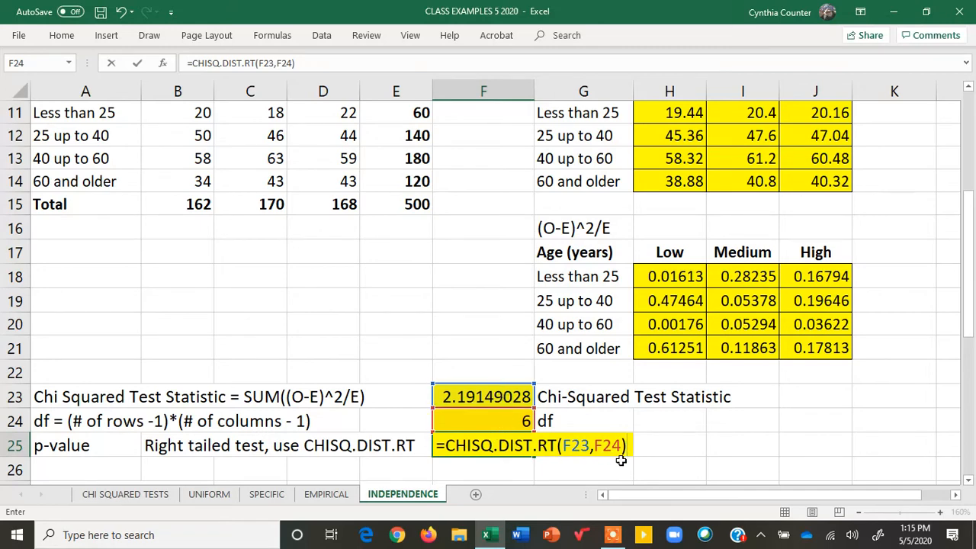
key(Return)
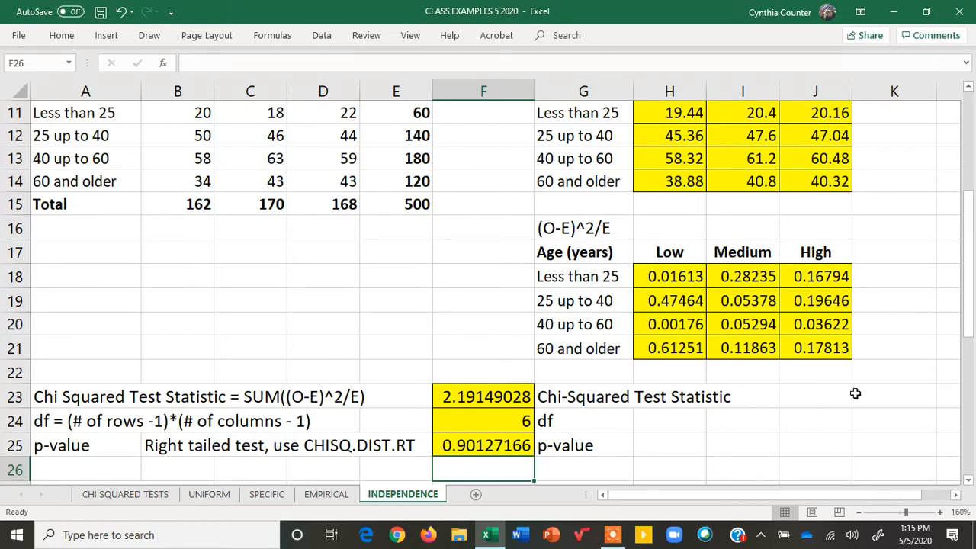
Using the screen recorder's drawing pen, sketch a right-skewed chi-squared curve with a baseline and a rightward arrow over the empty cells around rows 28–35.
drag(970, 284, 973, 300)
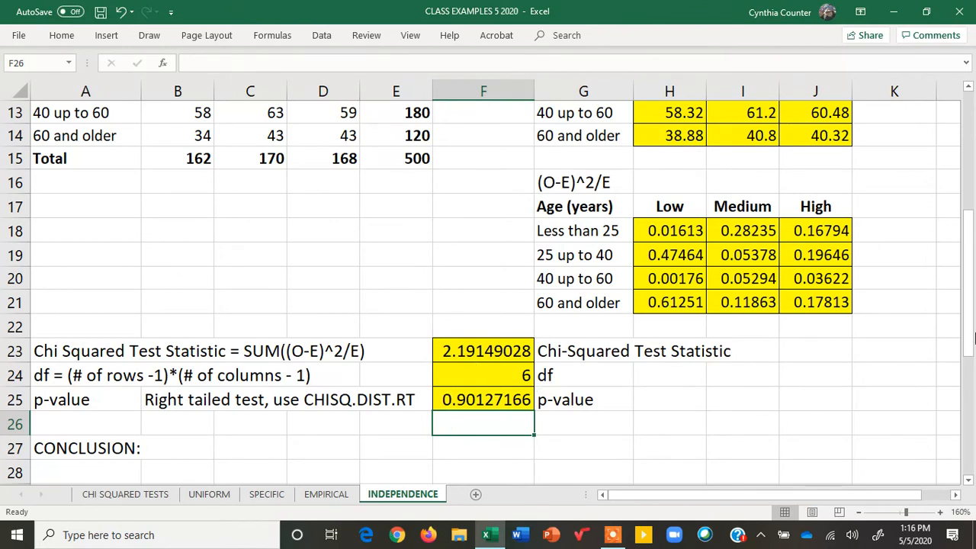
drag(968, 261, 973, 375)
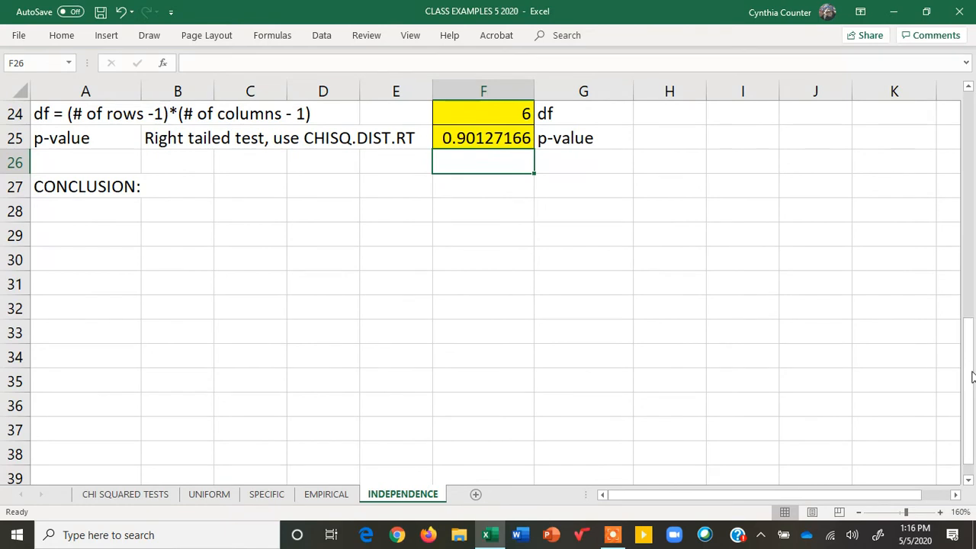
click(612, 536)
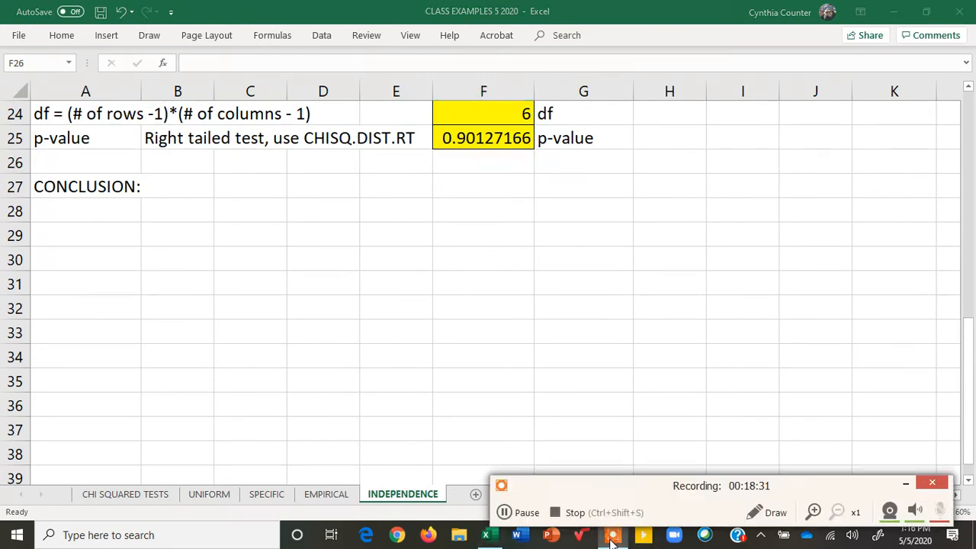
click(775, 506)
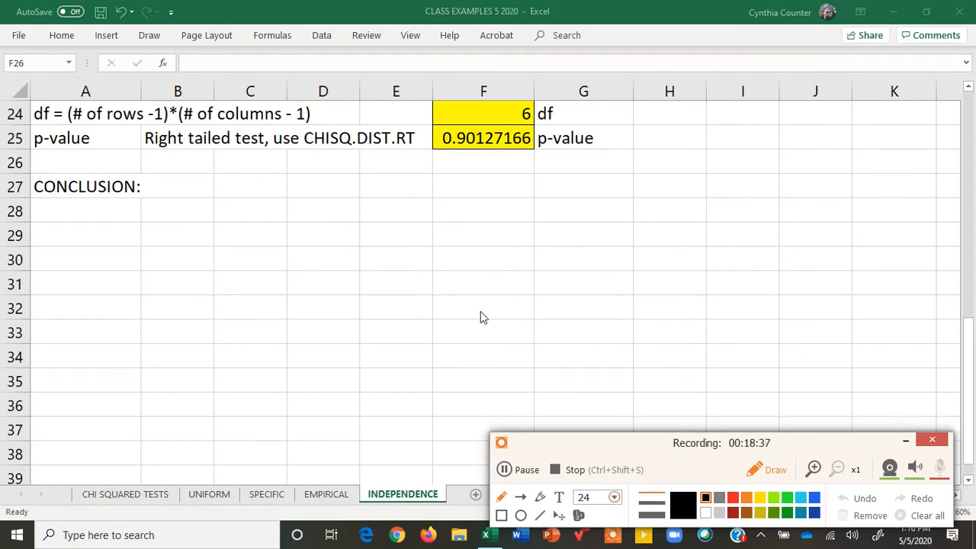
mouse_move(454, 329)
mouse_down()
mouse_move(519, 283)
mouse_move(536, 250)
mouse_up()
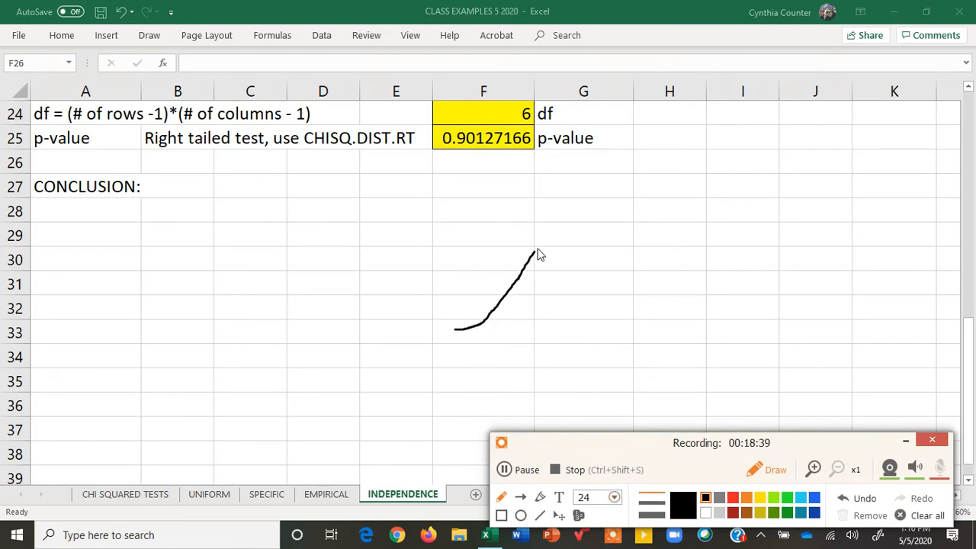
mouse_move(567, 215)
mouse_down()
mouse_move(596, 223)
mouse_move(648, 279)
mouse_move(733, 310)
mouse_move(853, 321)
mouse_up()
drag(459, 339, 865, 340)
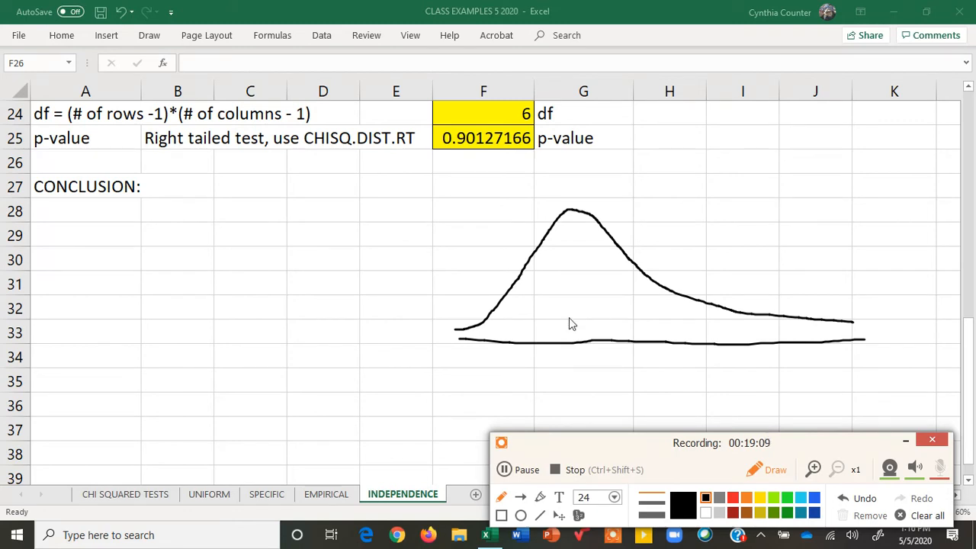
mouse_move(556, 374)
mouse_down()
mouse_move(788, 371)
mouse_move(788, 382)
mouse_up()
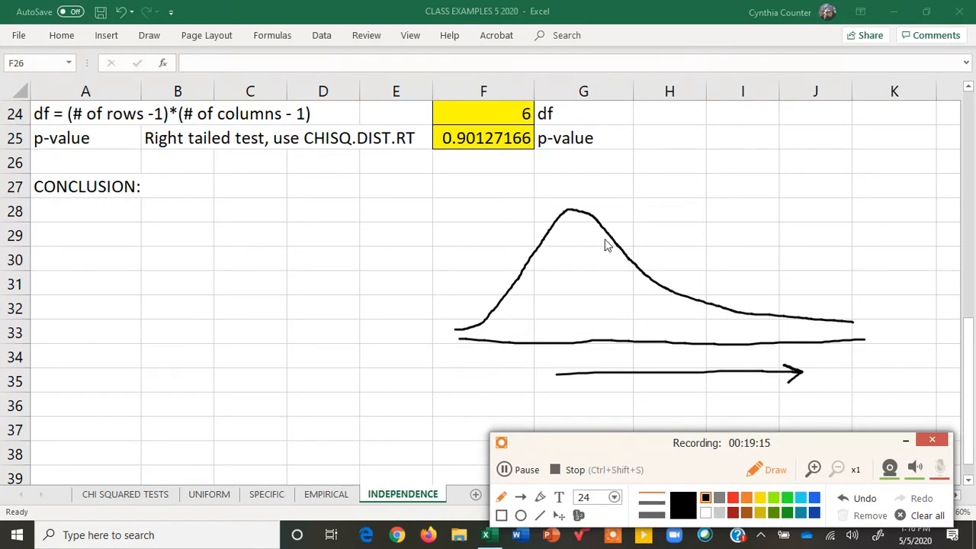
Mark the test statistic with a vertical line just right of the curve's peak and label it X² = 2.19 below the baseline.
mouse_move(597, 220)
mouse_down()
mouse_move(603, 334)
mouse_move(589, 366)
mouse_up()
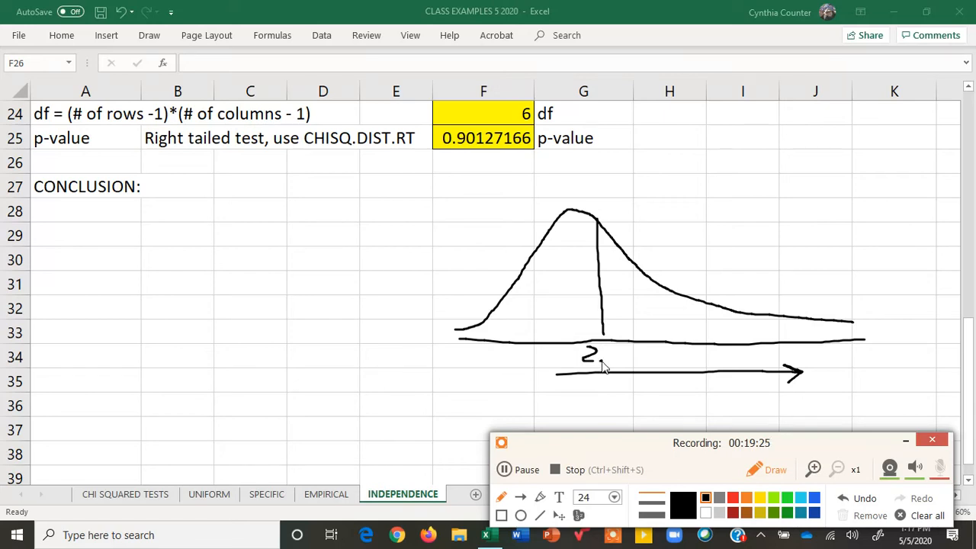
drag(607, 349, 620, 360)
drag(550, 347, 533, 374)
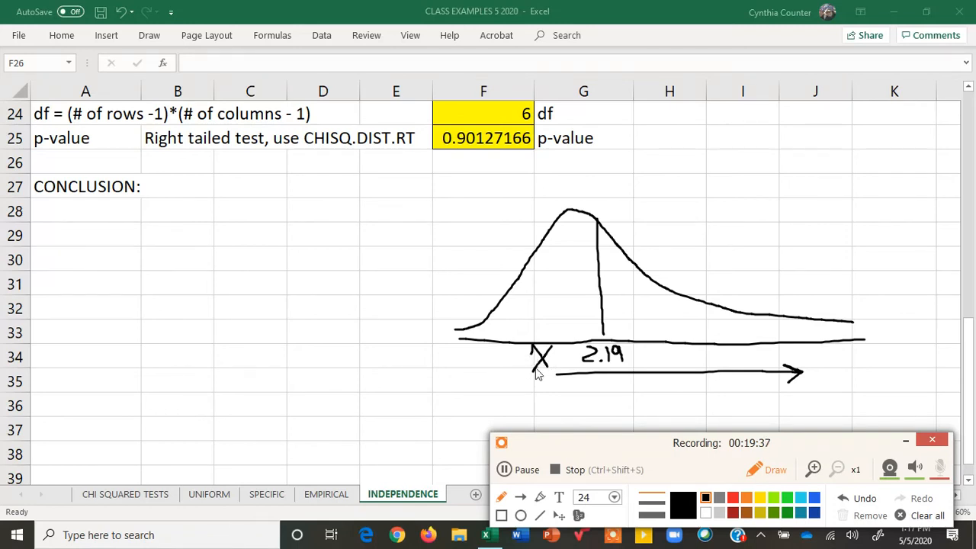
drag(556, 347, 564, 356)
Shade the curve's area right of the vertical line in red and label it with an arrow as p-value = .90.
click(732, 497)
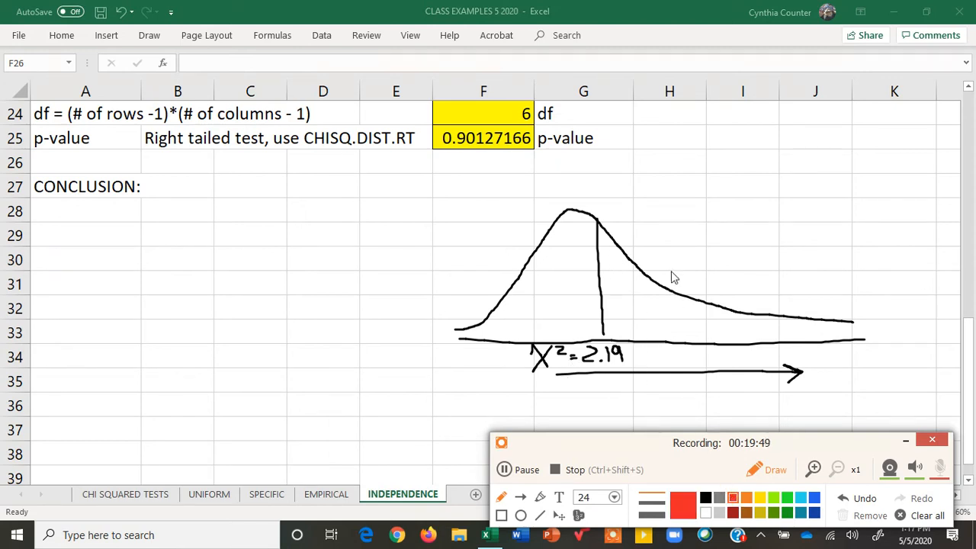
mouse_move(606, 242)
mouse_down()
mouse_move(636, 287)
mouse_move(701, 327)
mouse_move(838, 333)
mouse_move(829, 336)
mouse_up()
mouse_move(711, 258)
mouse_down()
mouse_move(679, 323)
mouse_move(686, 327)
mouse_up()
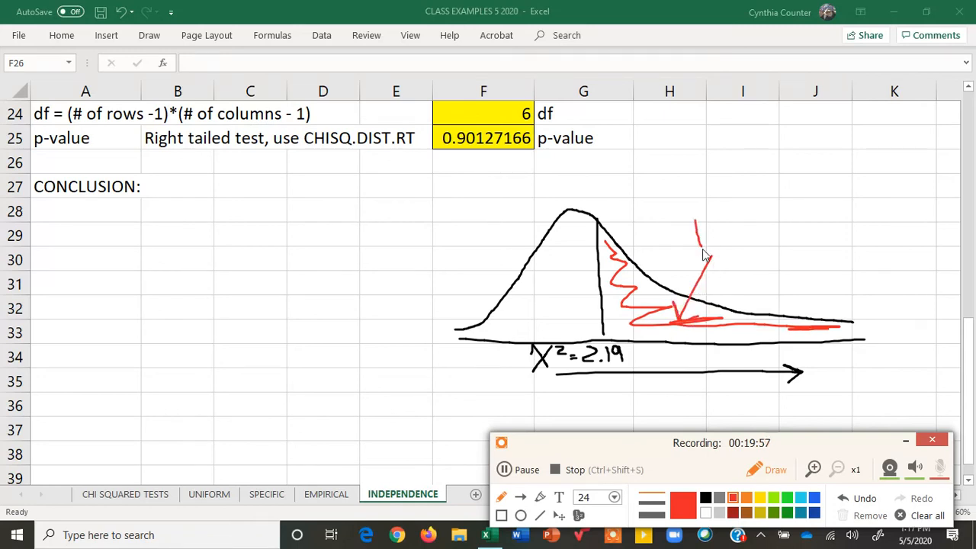
mouse_move(695, 215)
mouse_down()
mouse_move(706, 220)
mouse_move(697, 228)
mouse_move(762, 215)
mouse_move(766, 226)
mouse_move(786, 203)
mouse_move(788, 217)
mouse_move(836, 197)
mouse_up()
drag(817, 204, 836, 203)
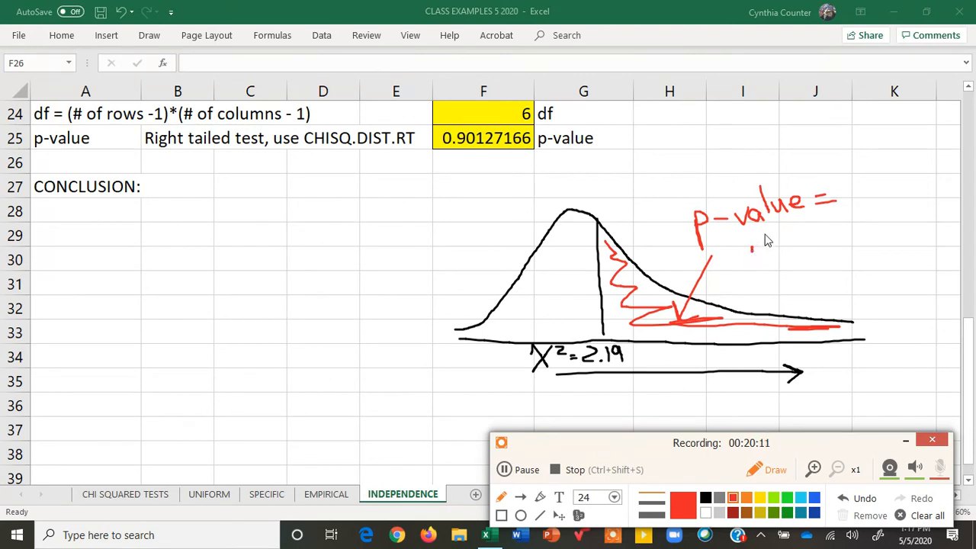
mouse_move(765, 234)
mouse_down()
mouse_move(762, 252)
mouse_move(781, 226)
mouse_up()
Circle 2.19 and underline the p-value label in red, go over the shaded tail again, and leave drawing mode.
mouse_move(626, 340)
mouse_down()
mouse_move(577, 341)
mouse_move(638, 371)
mouse_move(614, 339)
mouse_move(607, 345)
mouse_up()
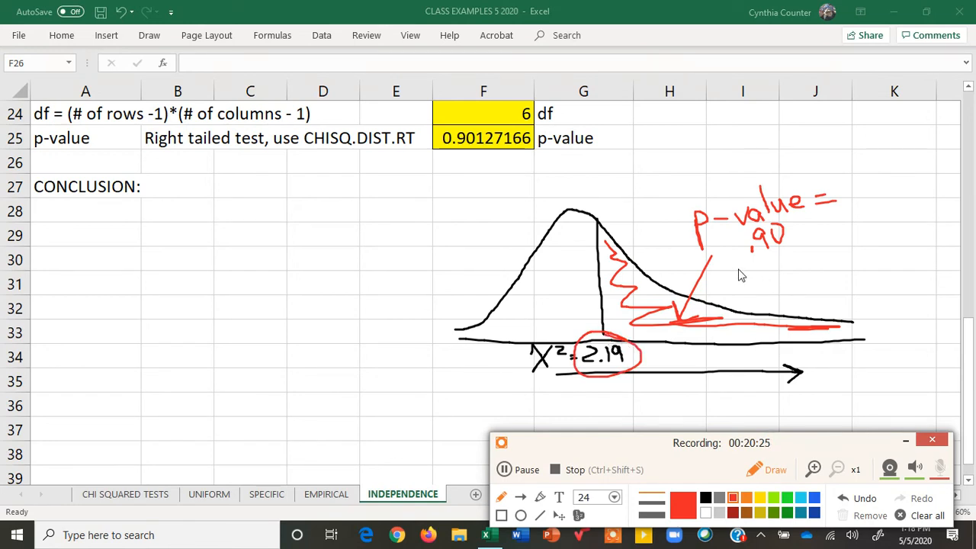
drag(738, 269, 820, 258)
mouse_move(602, 336)
mouse_down()
mouse_move(578, 362)
mouse_move(633, 366)
mouse_move(602, 343)
mouse_up()
mouse_move(618, 283)
mouse_down()
mouse_move(624, 299)
mouse_move(679, 324)
mouse_move(812, 337)
mouse_up()
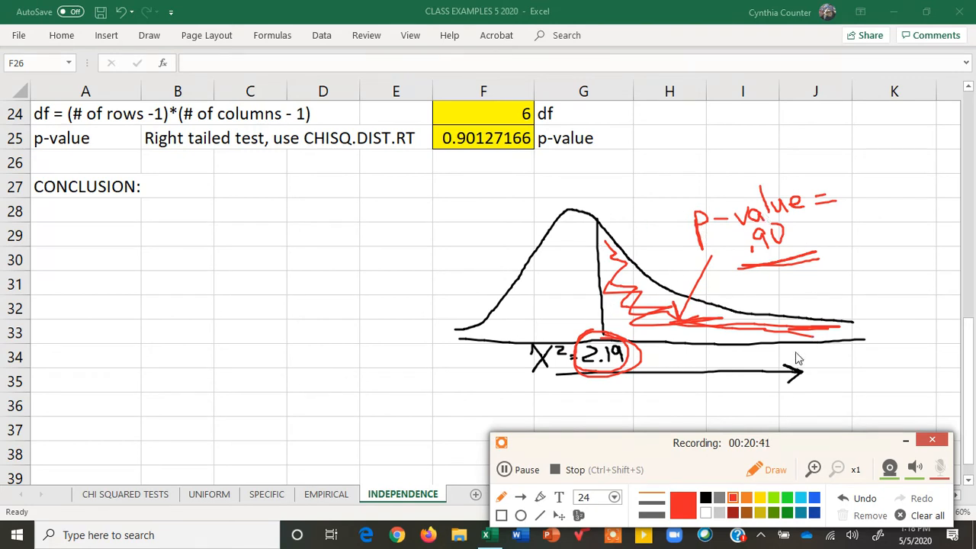
click(773, 471)
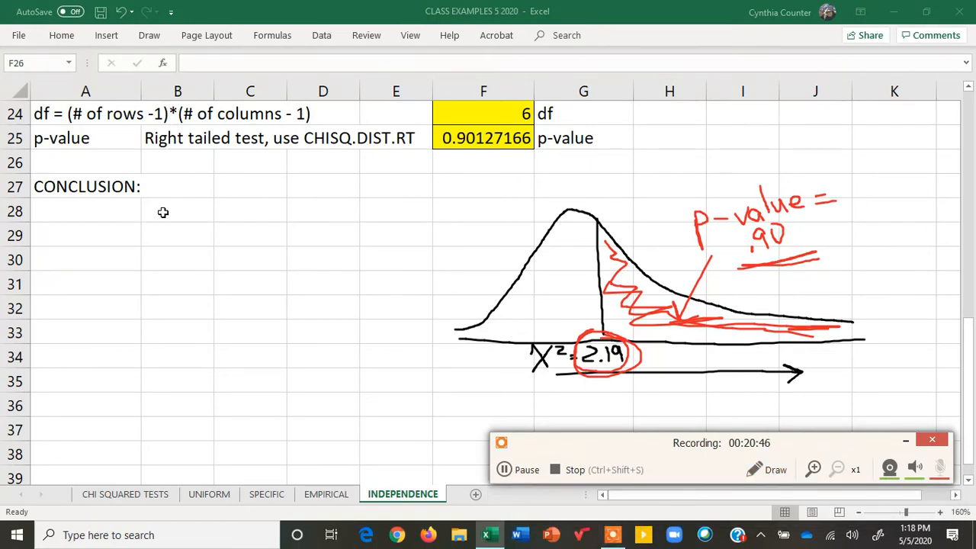
Enter "p-value > ALPHA, FAIL TO REJECT H0" in A28 below the CONCLUSION heading.
click(120, 213)
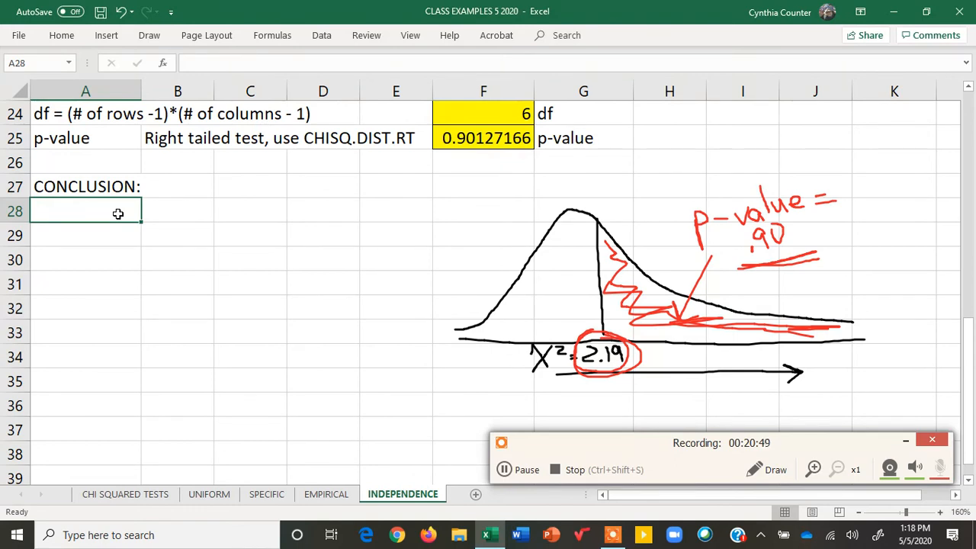
text(p-value )
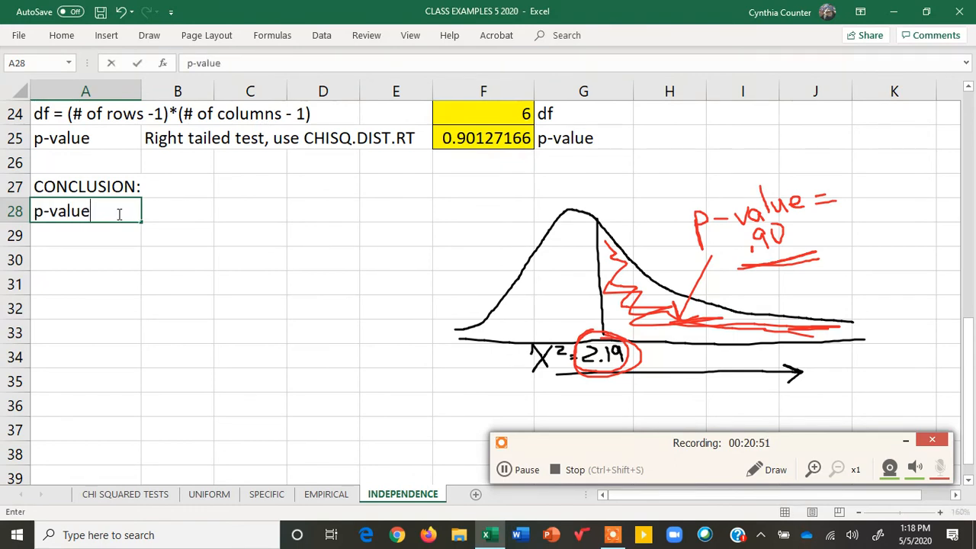
text(> ALPHA,)
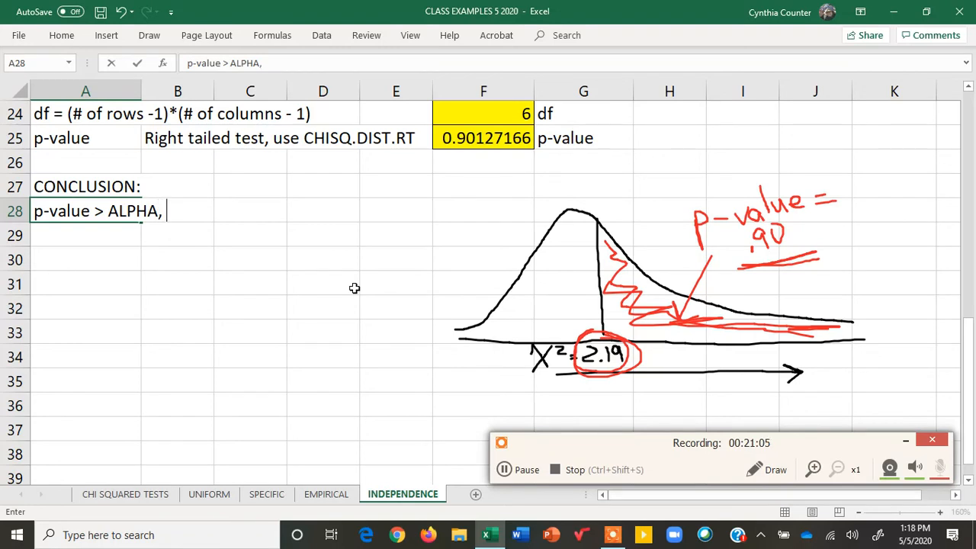
text(FAIL TO R)
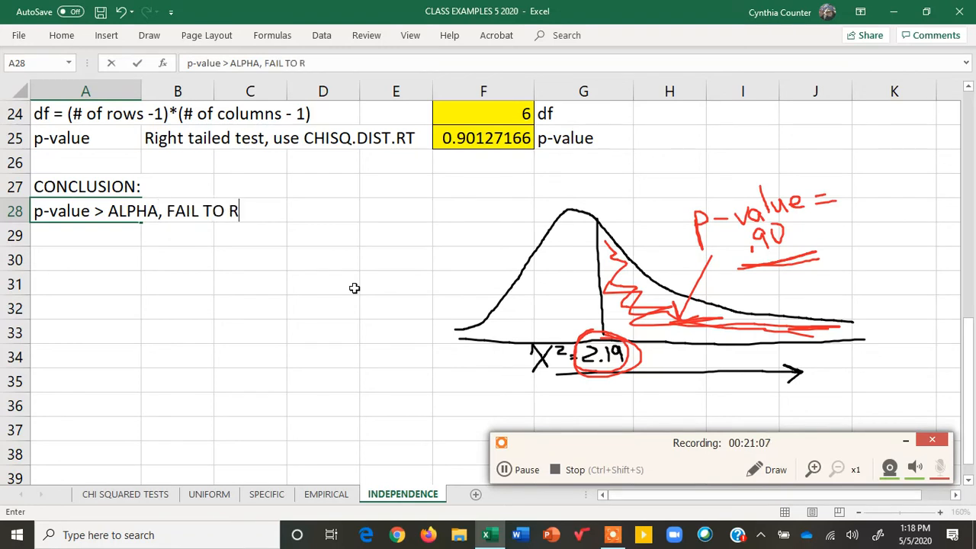
text(EJECT H)
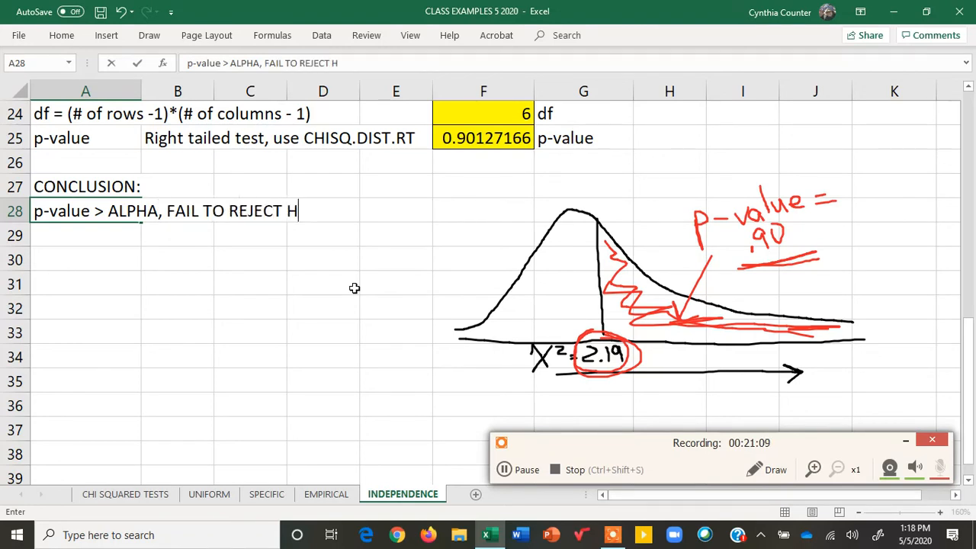
text(0)
Enter "The sample data support the Null Hypothesis that the row and" in A29.
click(109, 242)
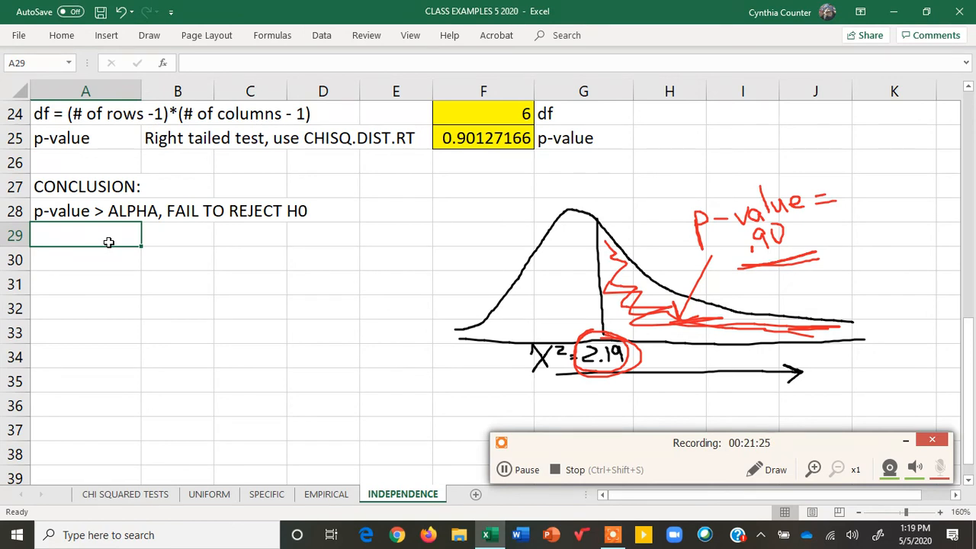
text(The sampl)
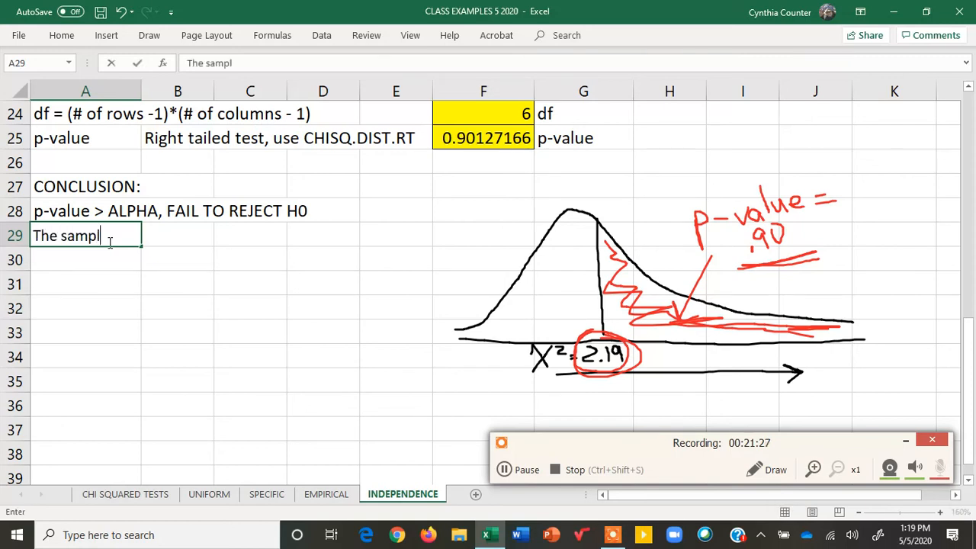
text(e data supp)
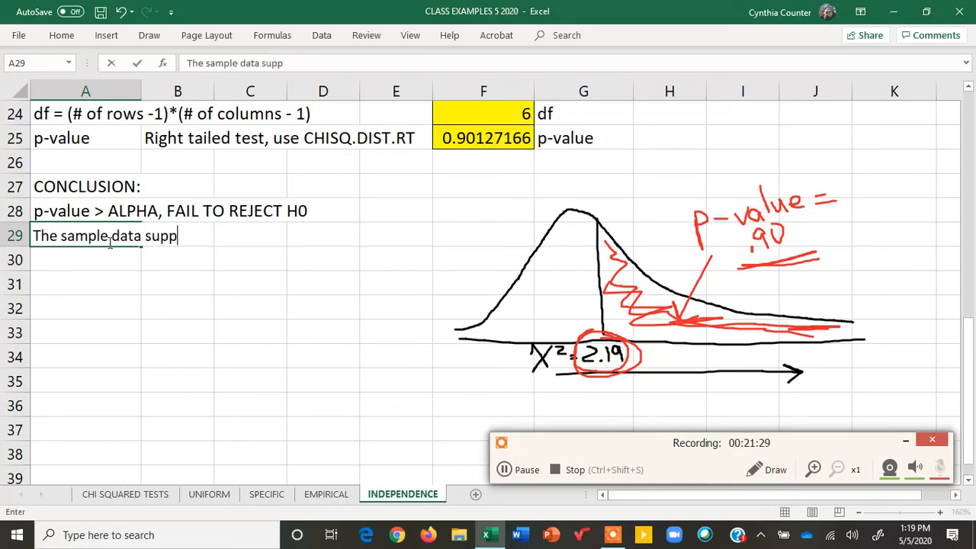
text(ort the N)
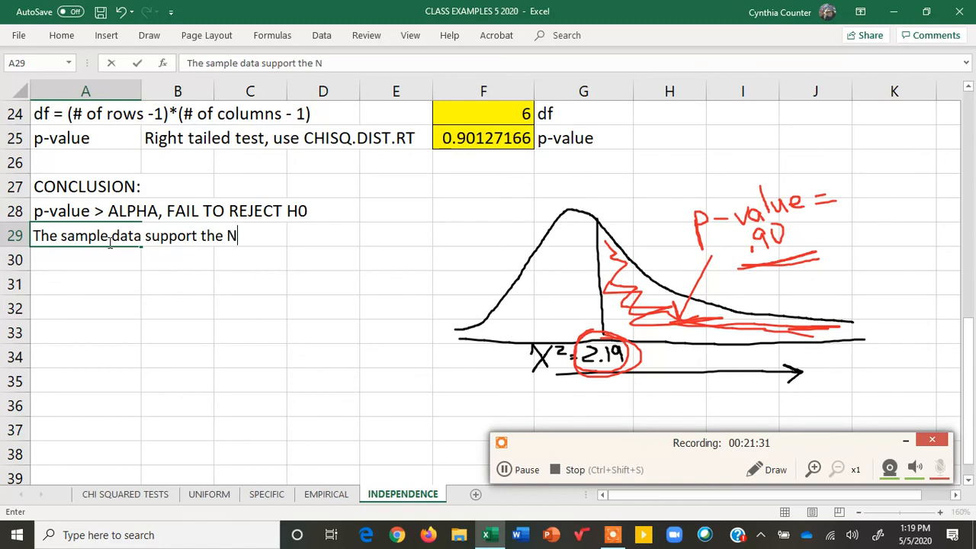
text(ull Hypoth)
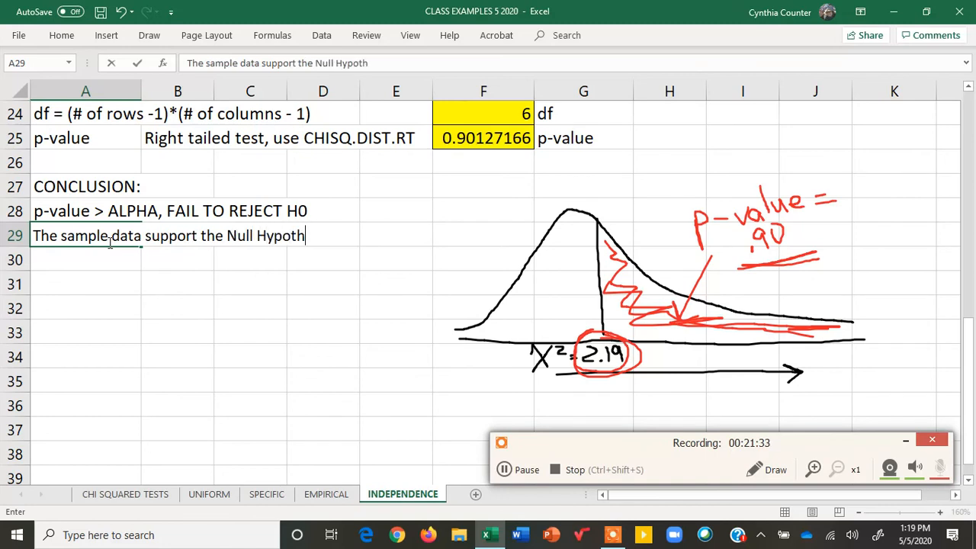
text(esis that the)
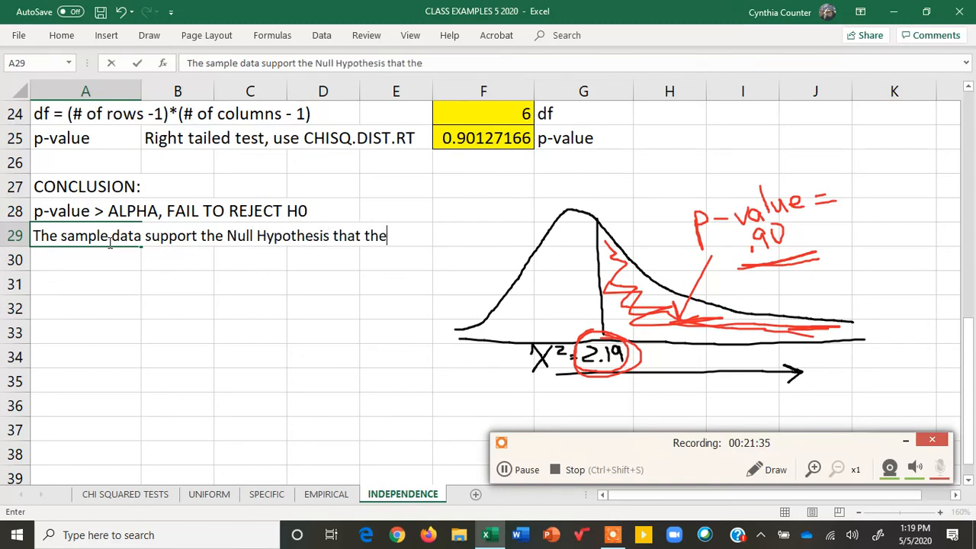
text( row and)
key(Return)
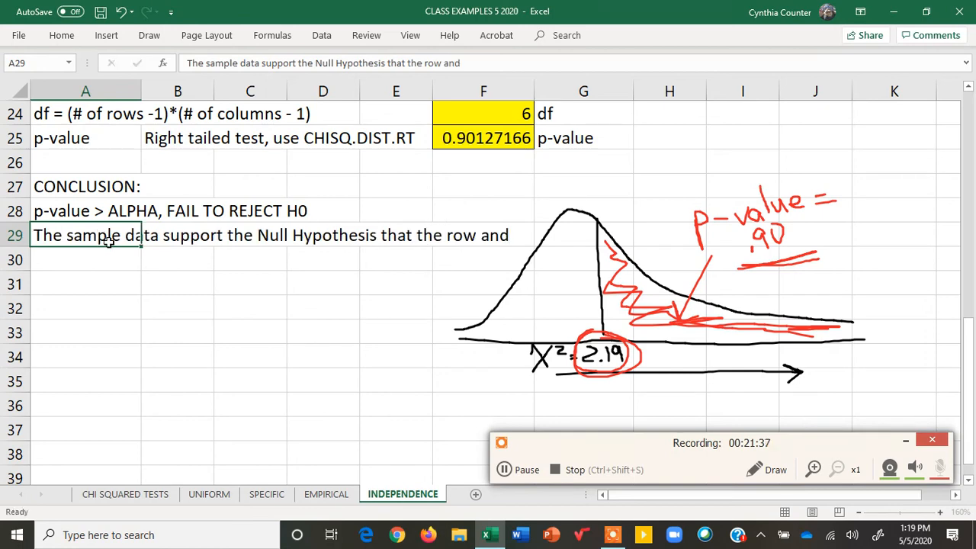
Continue the conclusion in A30 with "column variables are independent; i.e., degree of job pressure".
text(column v)
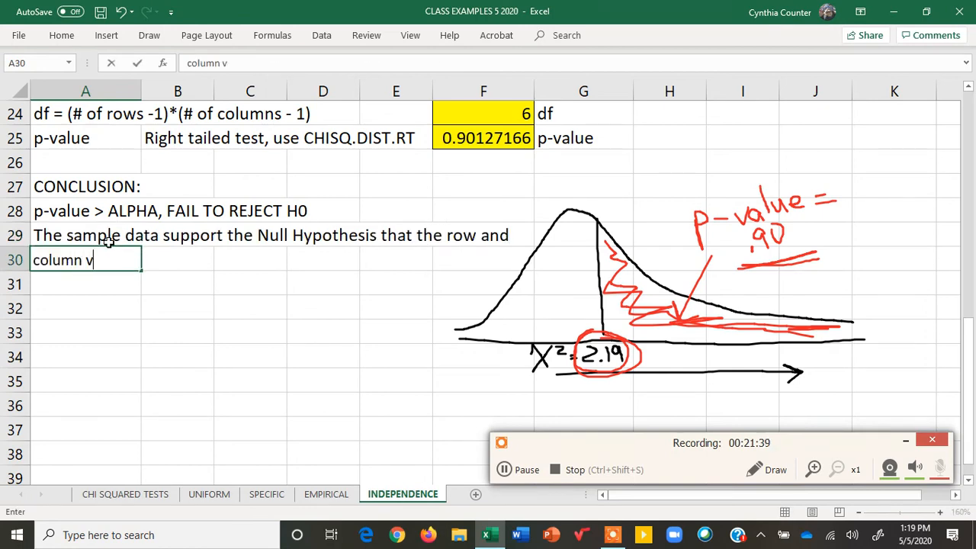
text(ariables are i)
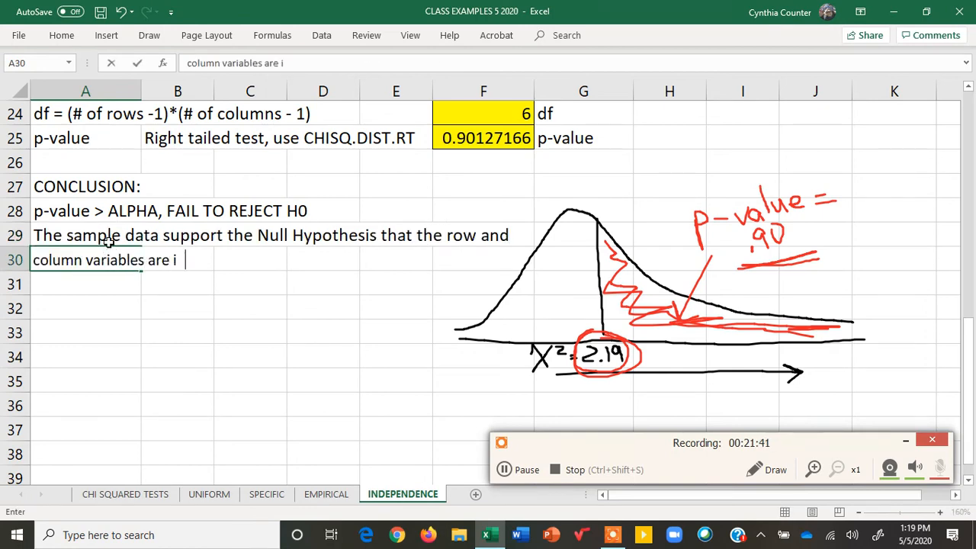
text(ndependen)
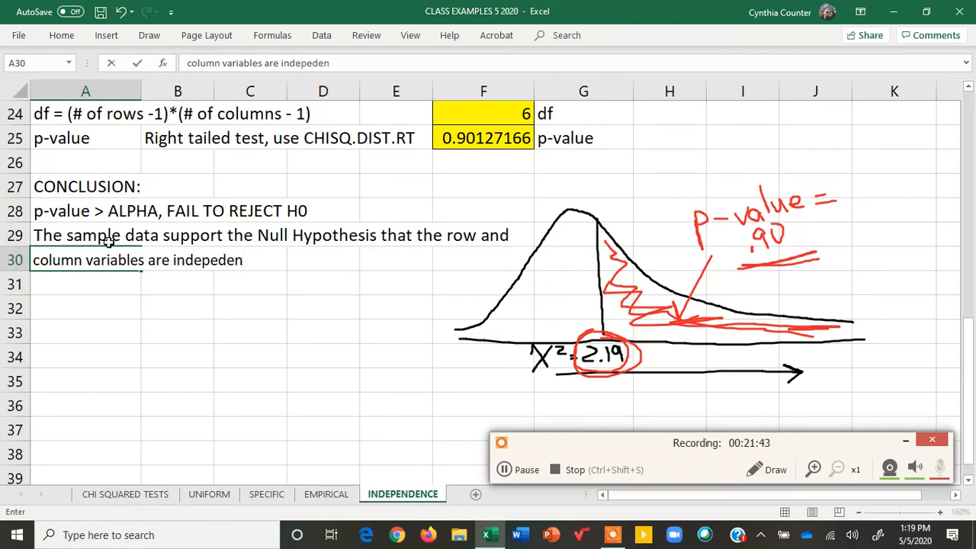
text(t.)
key(BackSpace)
text(;)
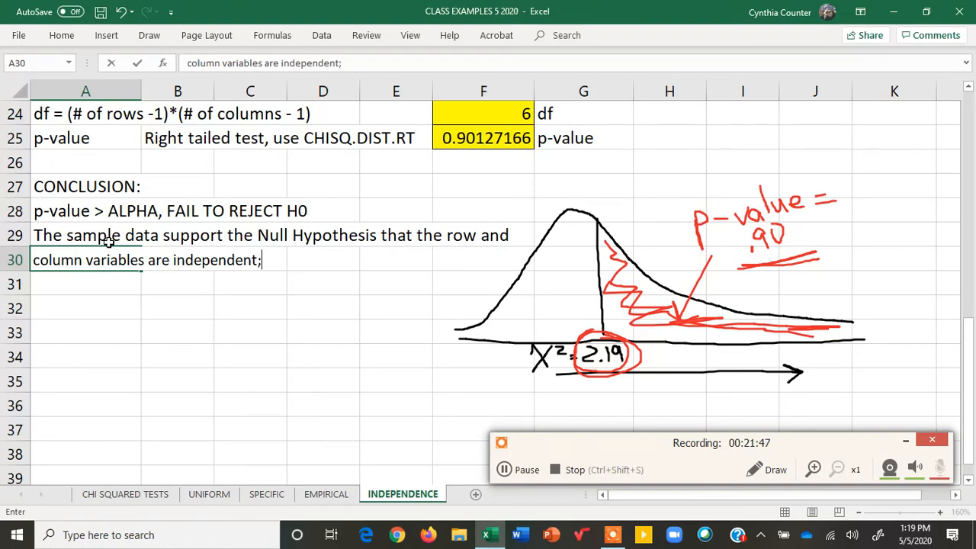
text( i.e., degree of j)
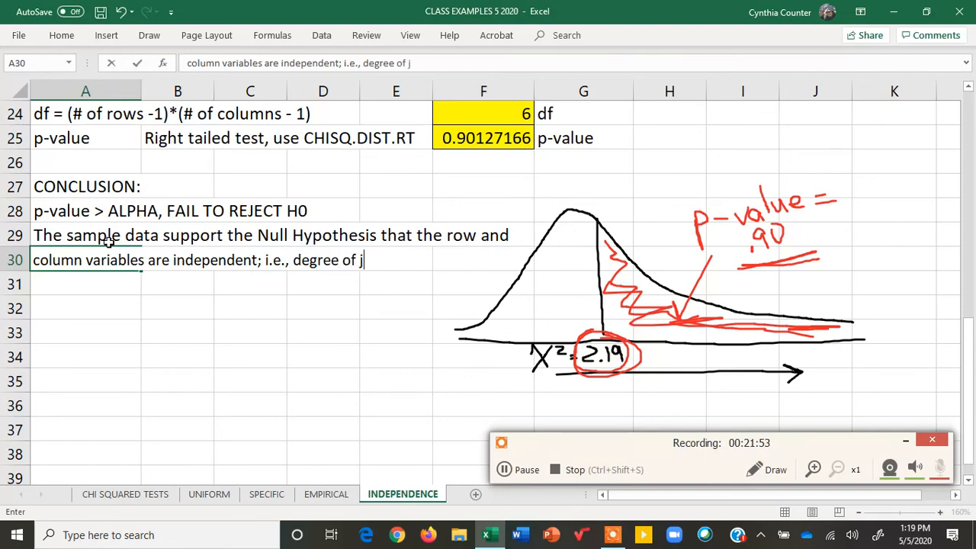
text(ob pressure)
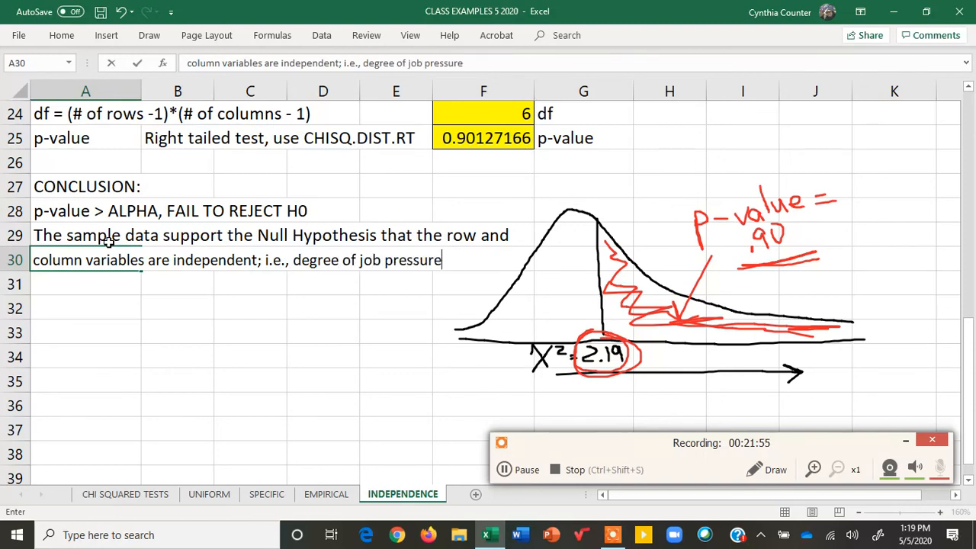
key(Return)
Finish the conclusion sentence in A31 with "is independent of age." and leave a blank row below it.
text(is)
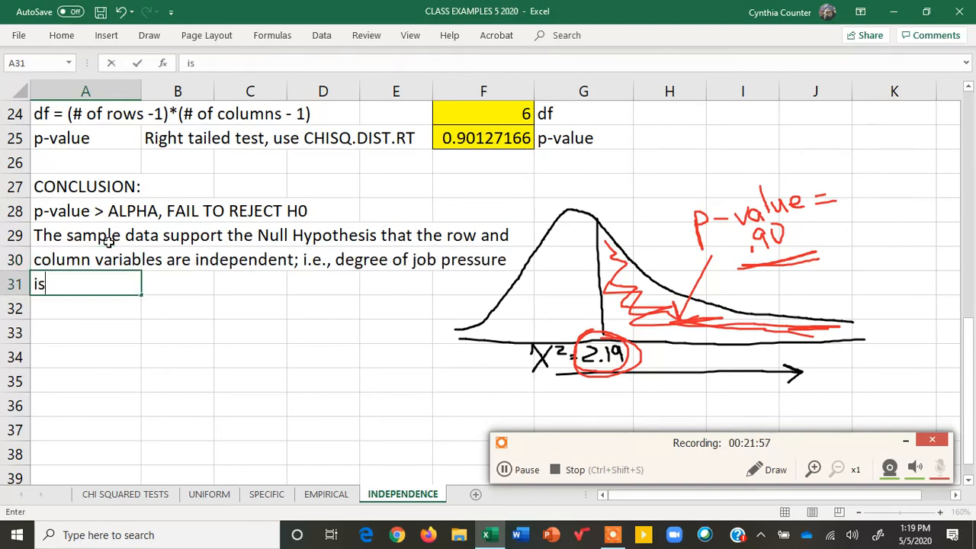
text( independ)
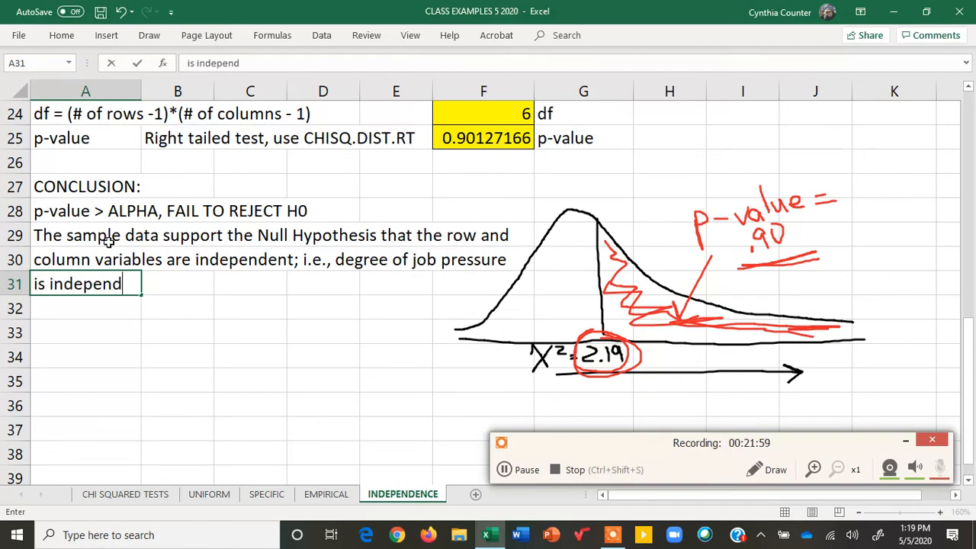
text(ent of age.)
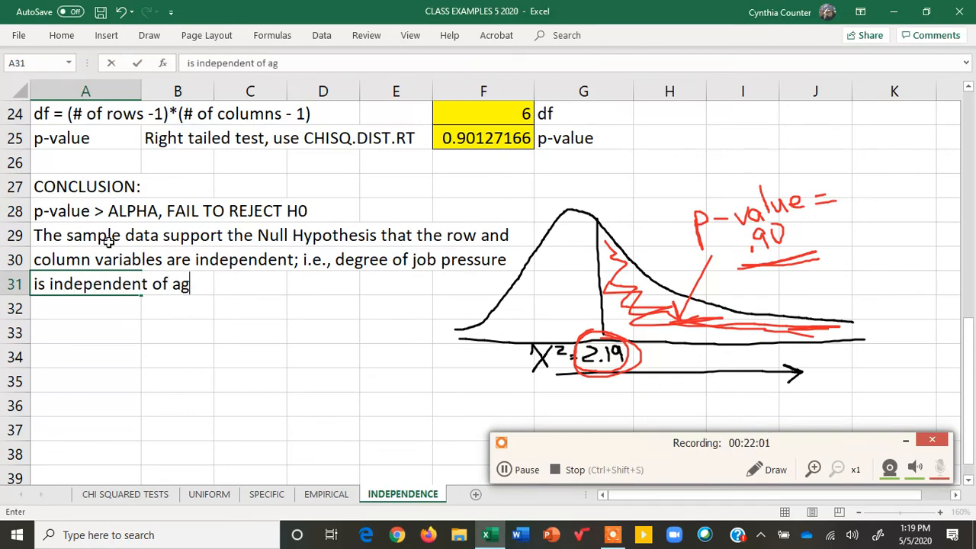
key(Return)
key(Return)
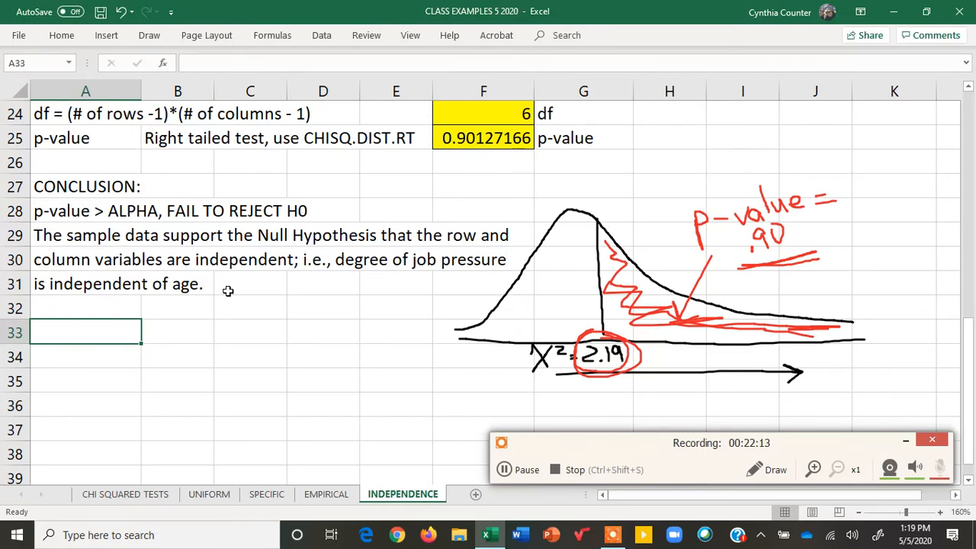
Enter "Since the Null Hypothesis is supported, there is" in A33.
text(Since )
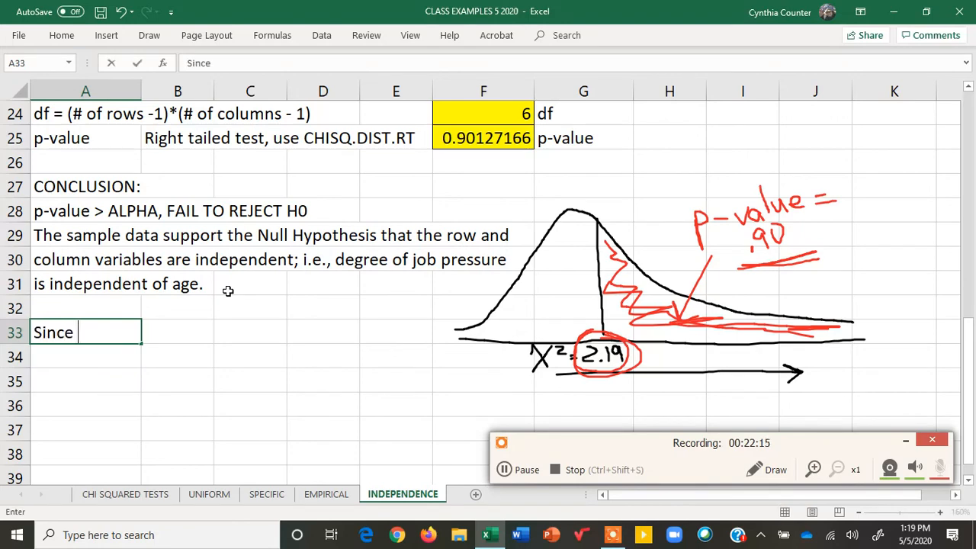
text(the N)
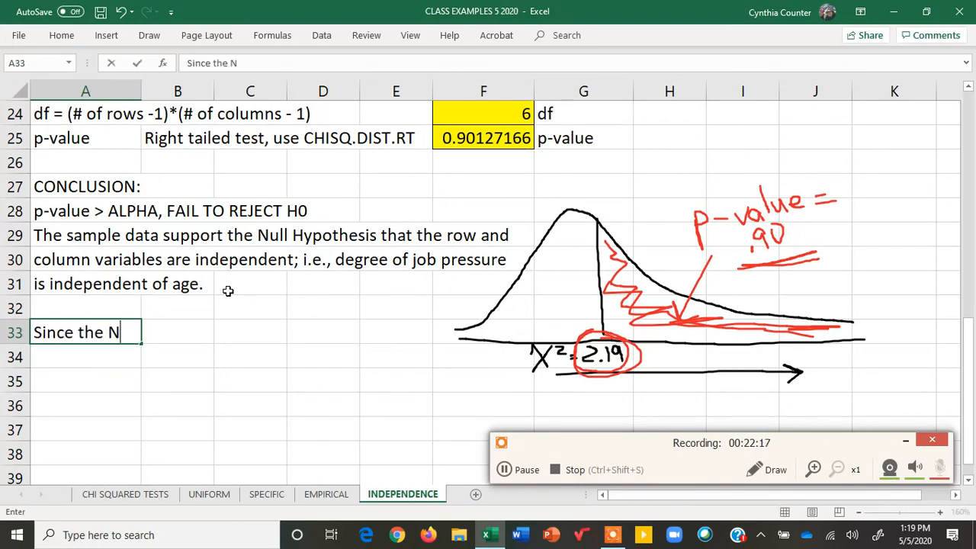
text(ull Hypoth)
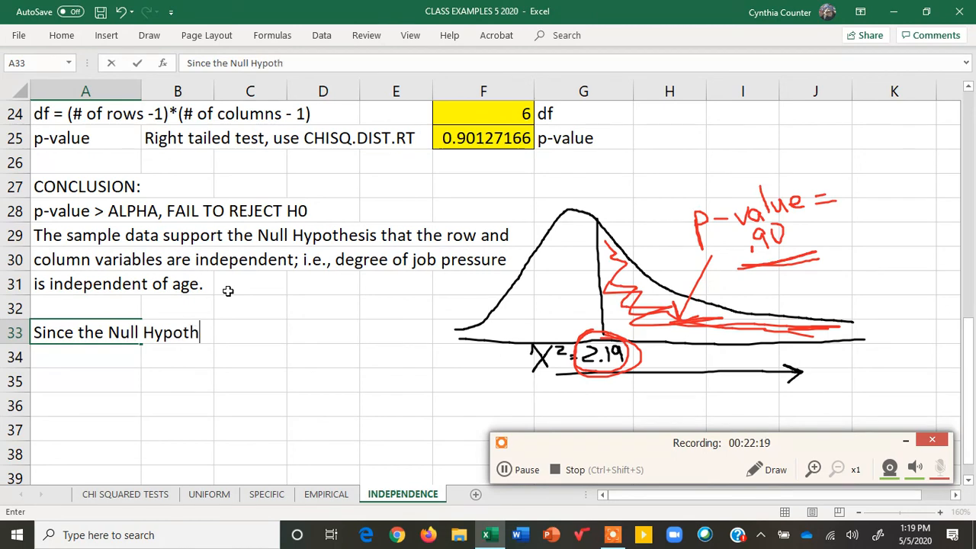
text(esis is supp)
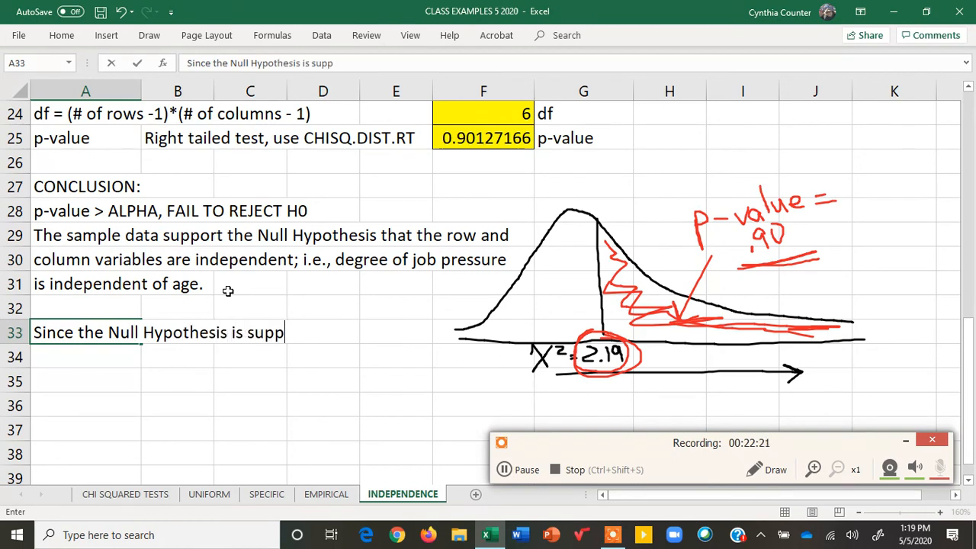
text(orted,)
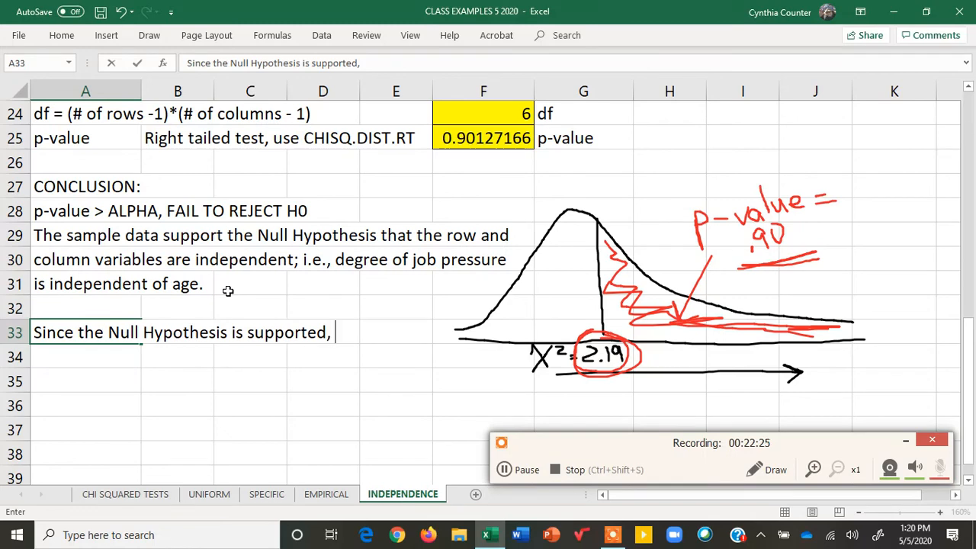
text( there is)
key(Return)
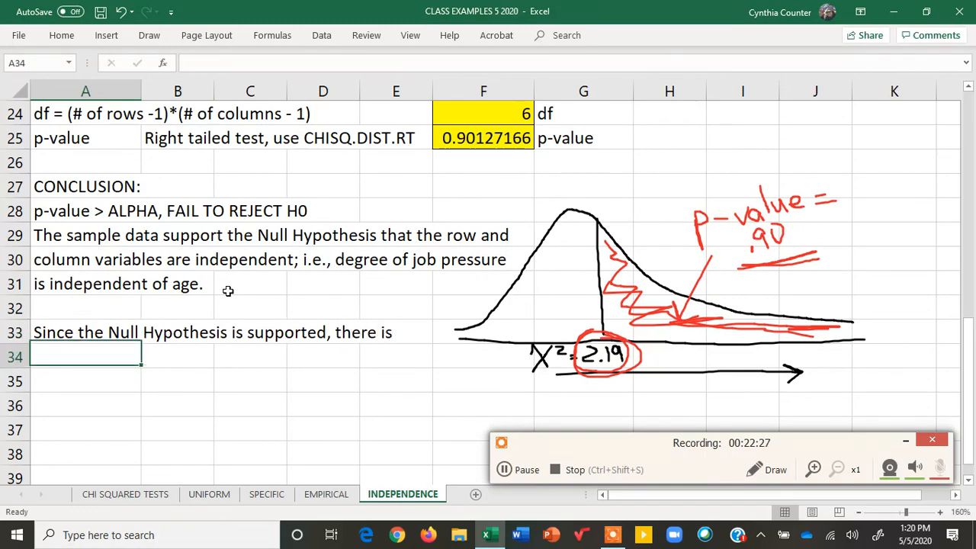
Continue the error-type sentence in A34 with "a possible Type II Error.".
text(a possible )
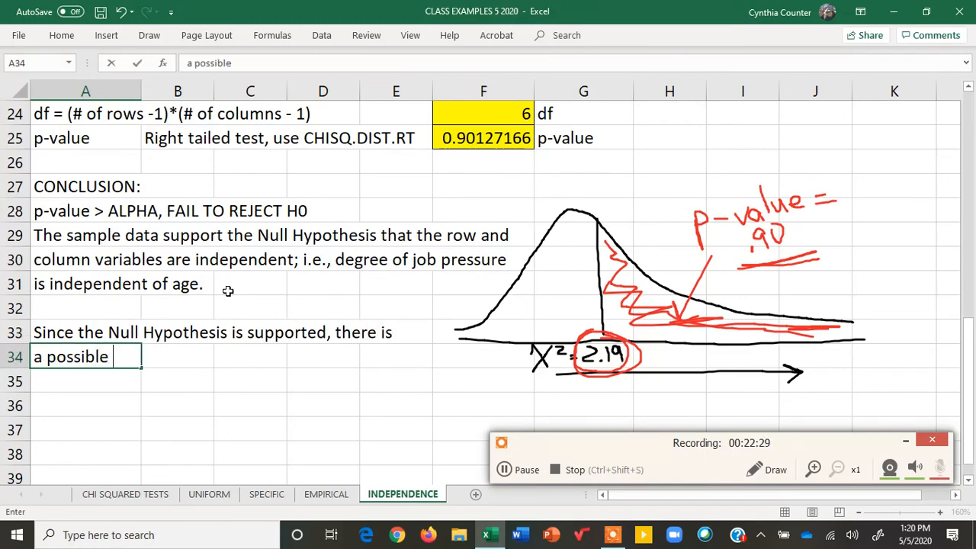
text(Type II )
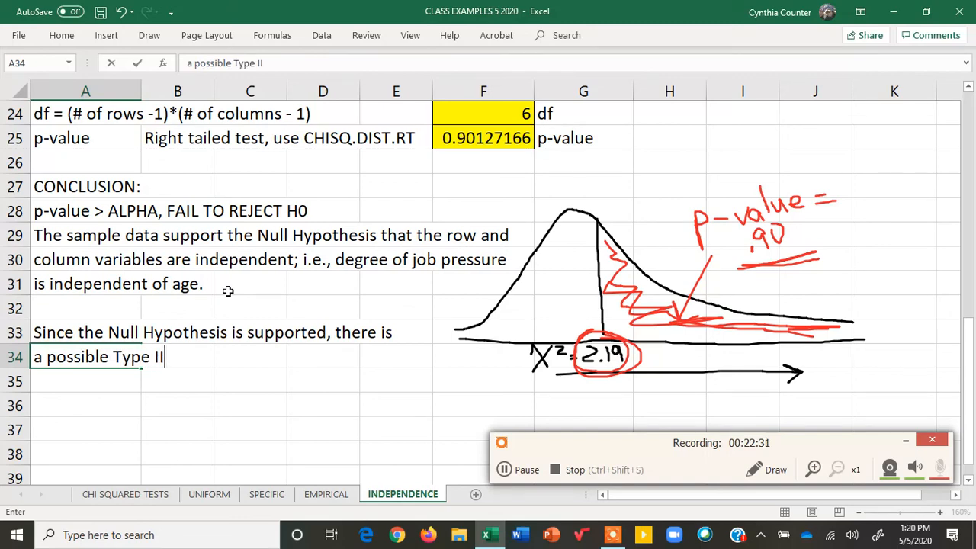
text(Error.)
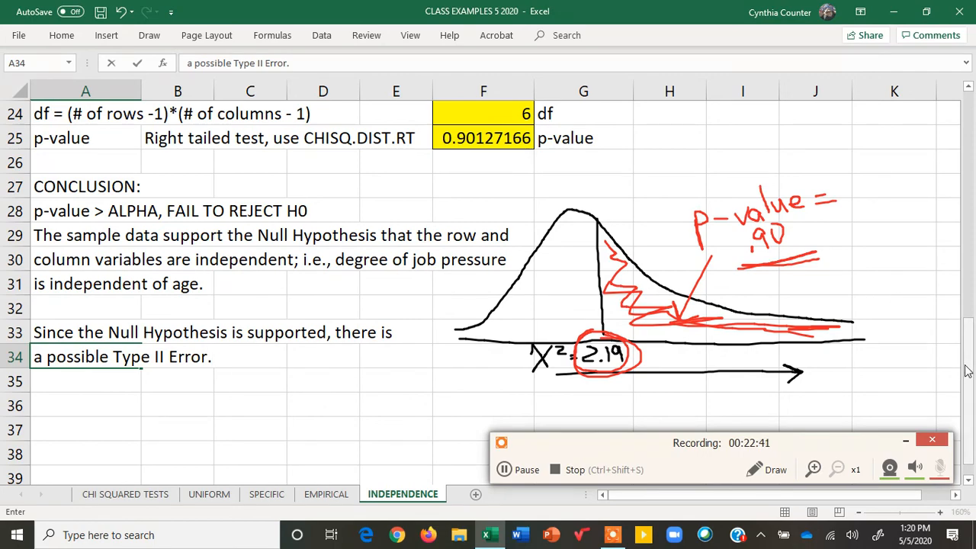
Clear all the annotations drawn over the worksheet, including the sketched curve and any stray stroke, and leave drawing mode.
drag(966, 370, 974, 396)
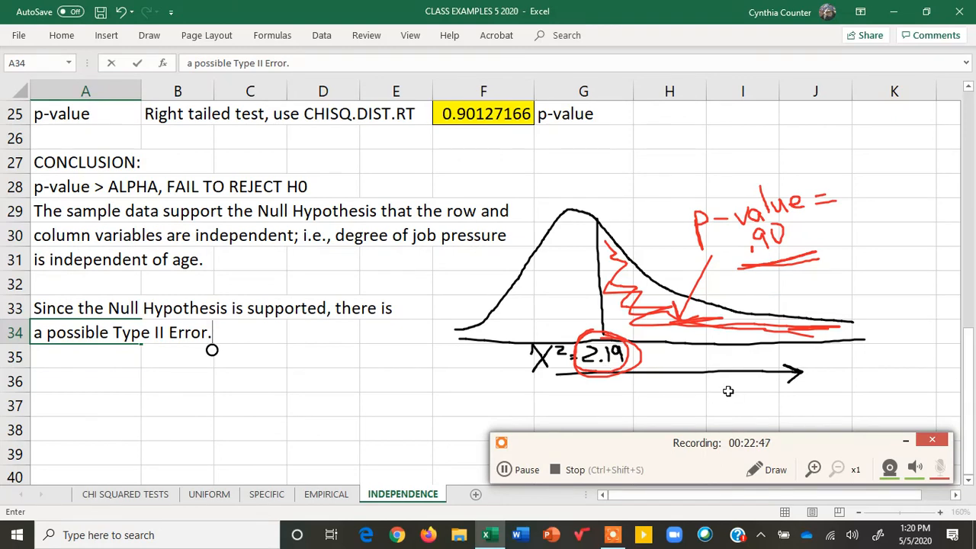
click(758, 466)
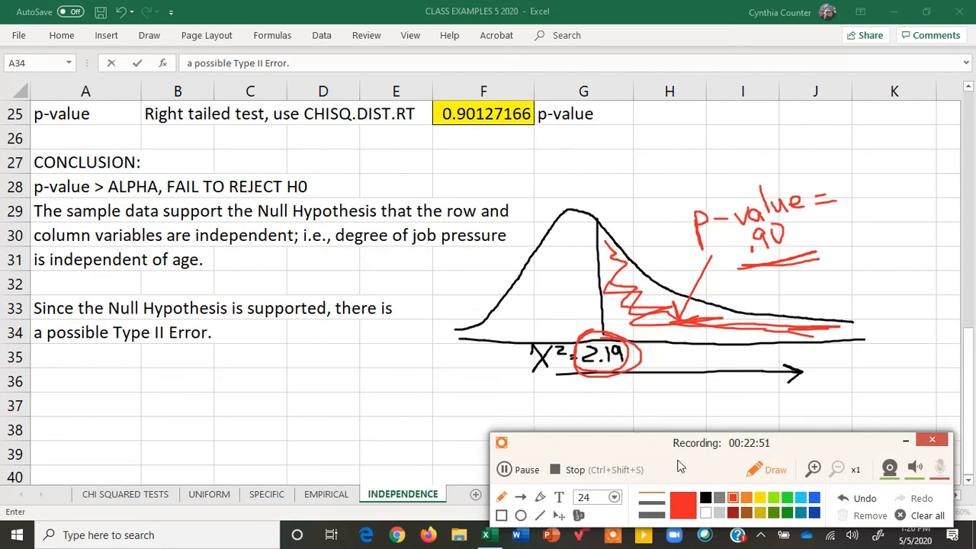
click(926, 516)
mouse_move(969, 372)
mouse_down()
mouse_move(965, 172)
mouse_move(974, 109)
mouse_up()
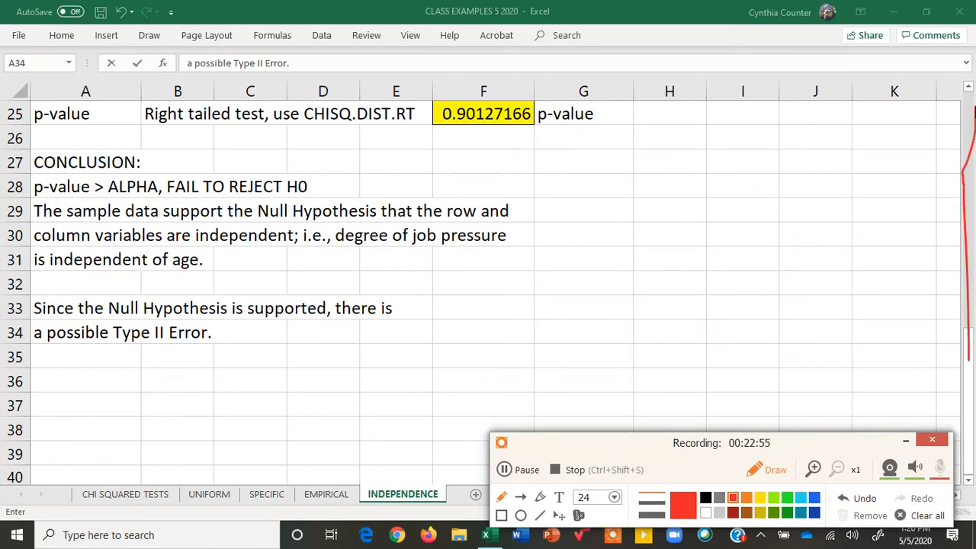
click(925, 515)
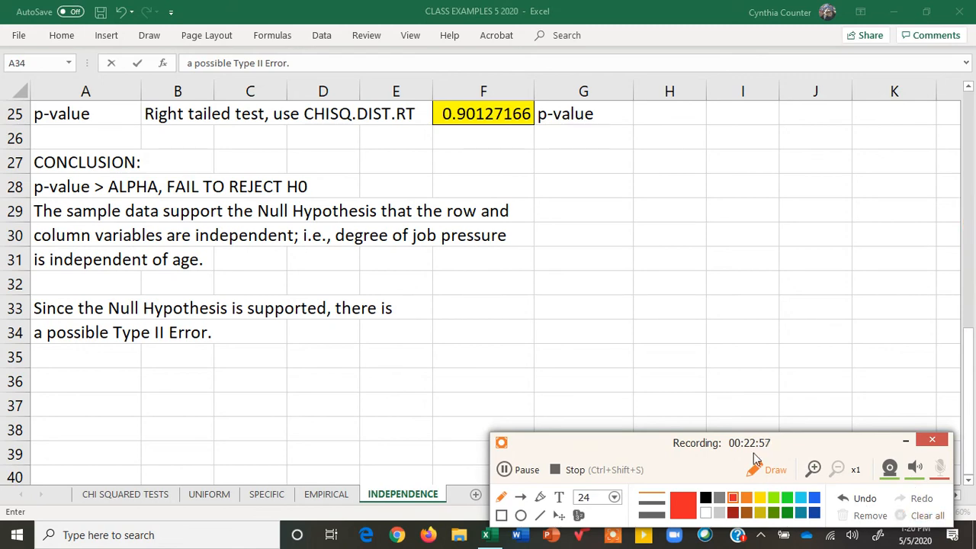
click(760, 467)
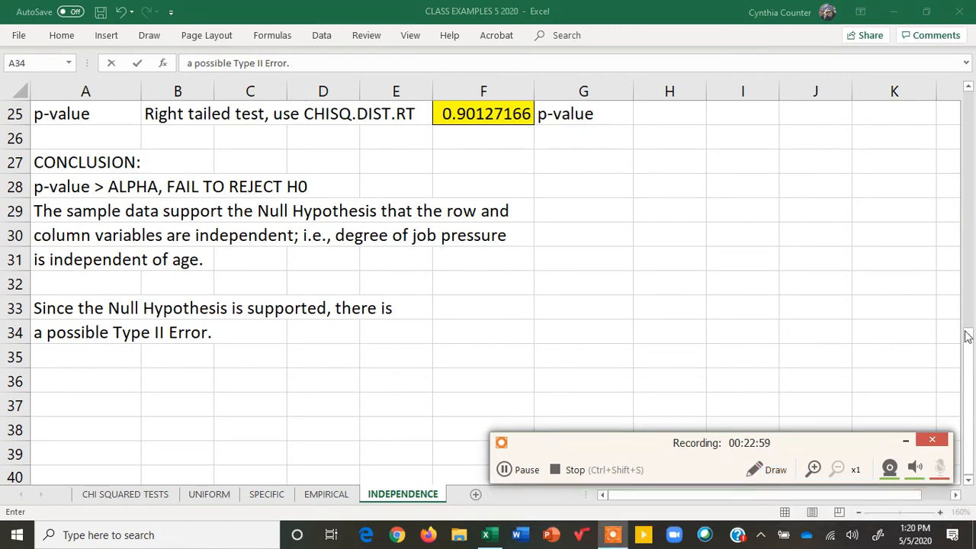
Go back to the observed table and select its Degree of Job Pressure and Age (years) headings to review both variables.
drag(968, 348, 969, 95)
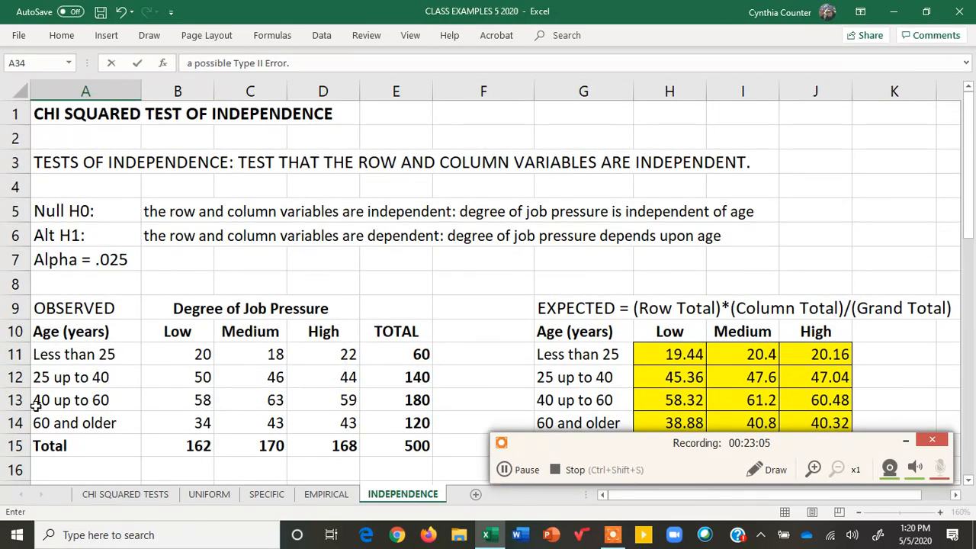
click(176, 308)
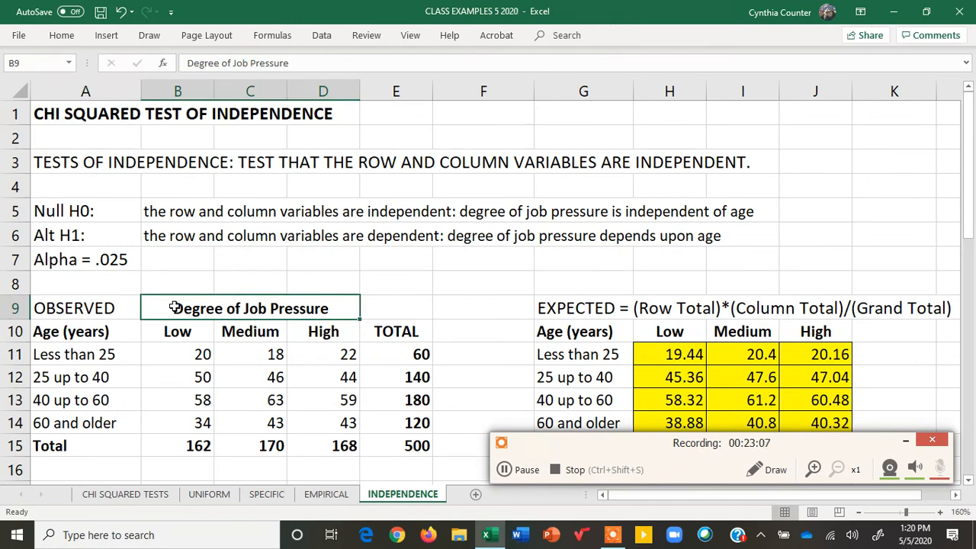
click(74, 333)
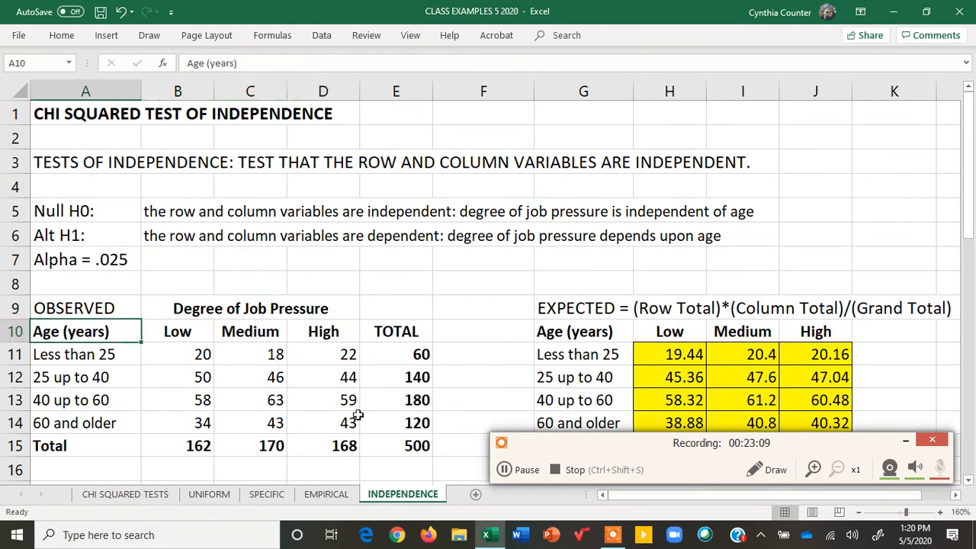